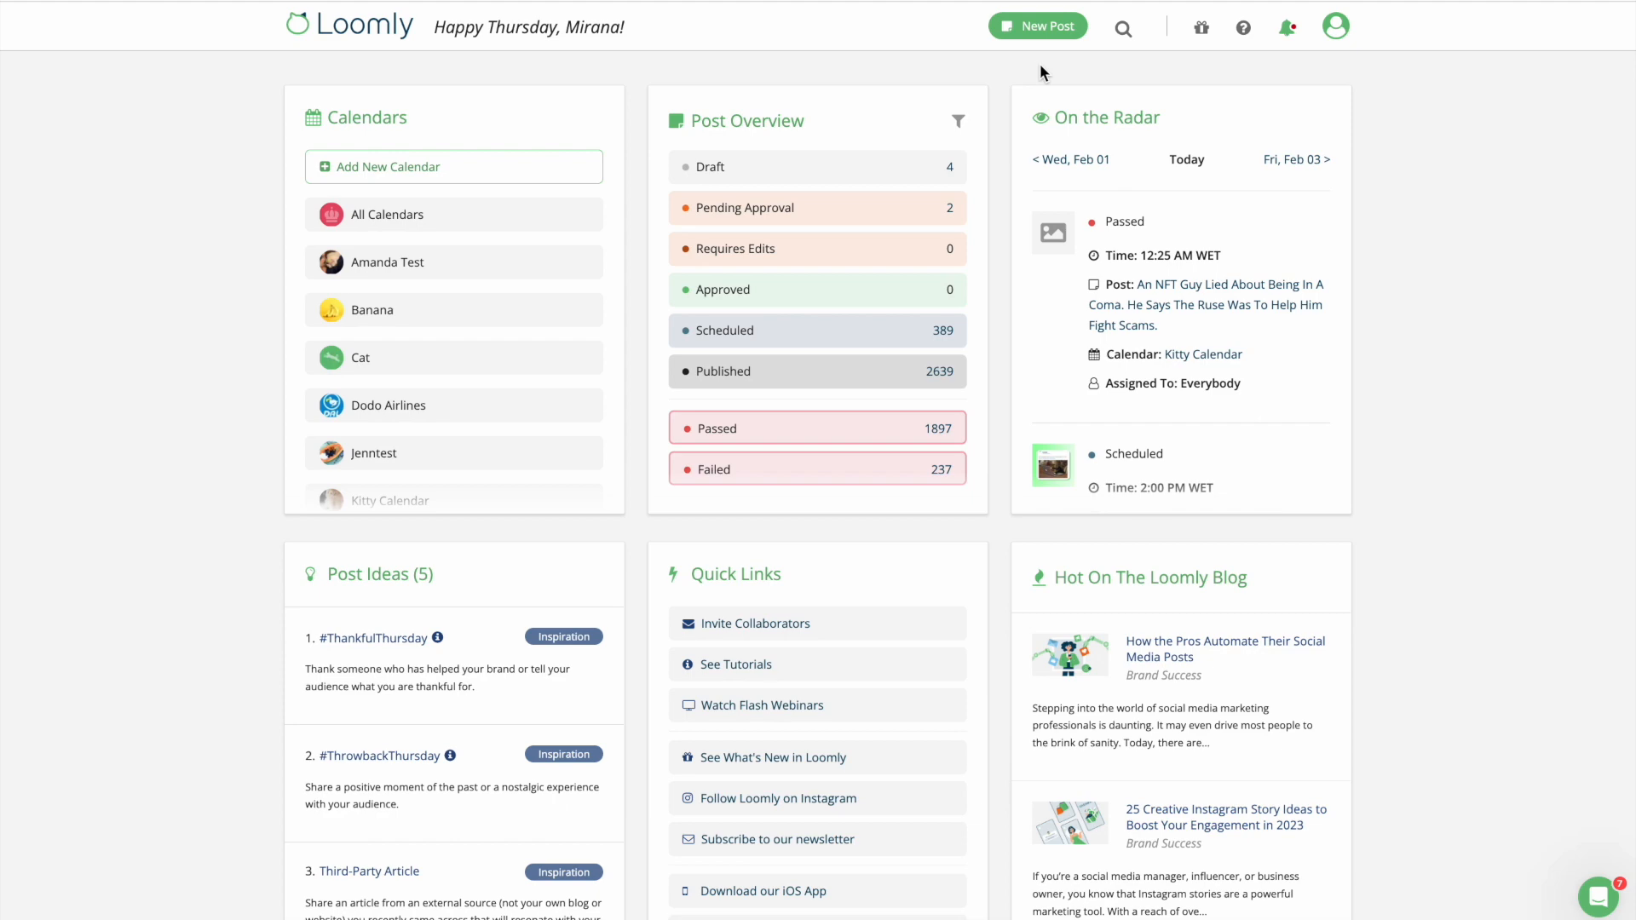
Start building a new post in the Loomly calendar.
{"action": "left_click", "coordinate": [1033, 33]}
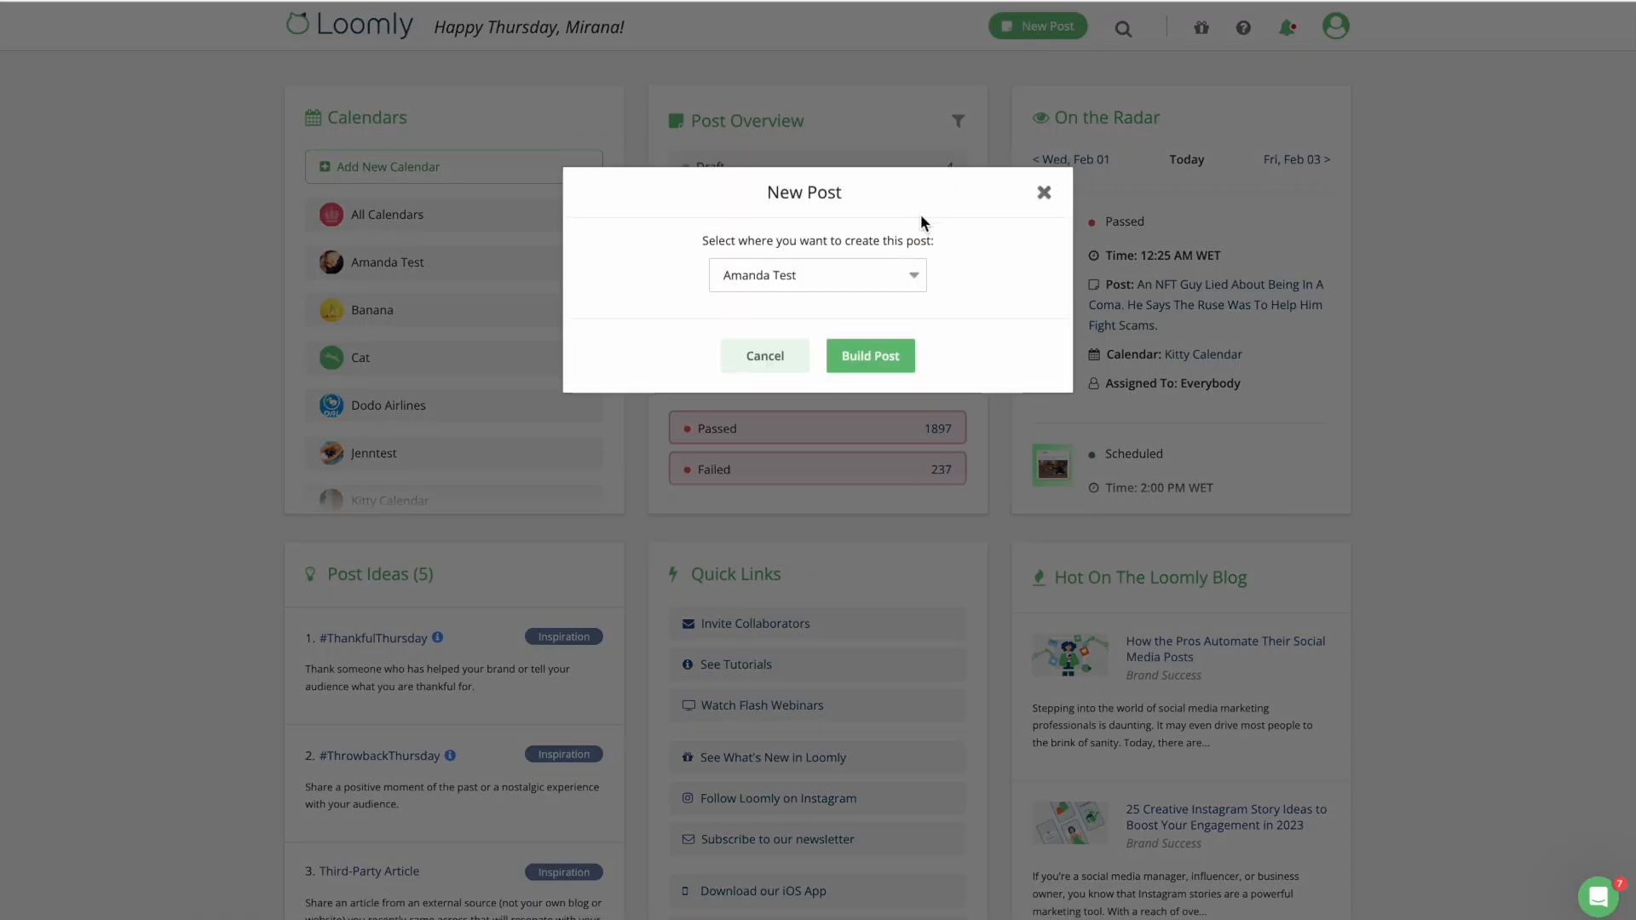
{"action": "left_click", "coordinate": [912, 279]}
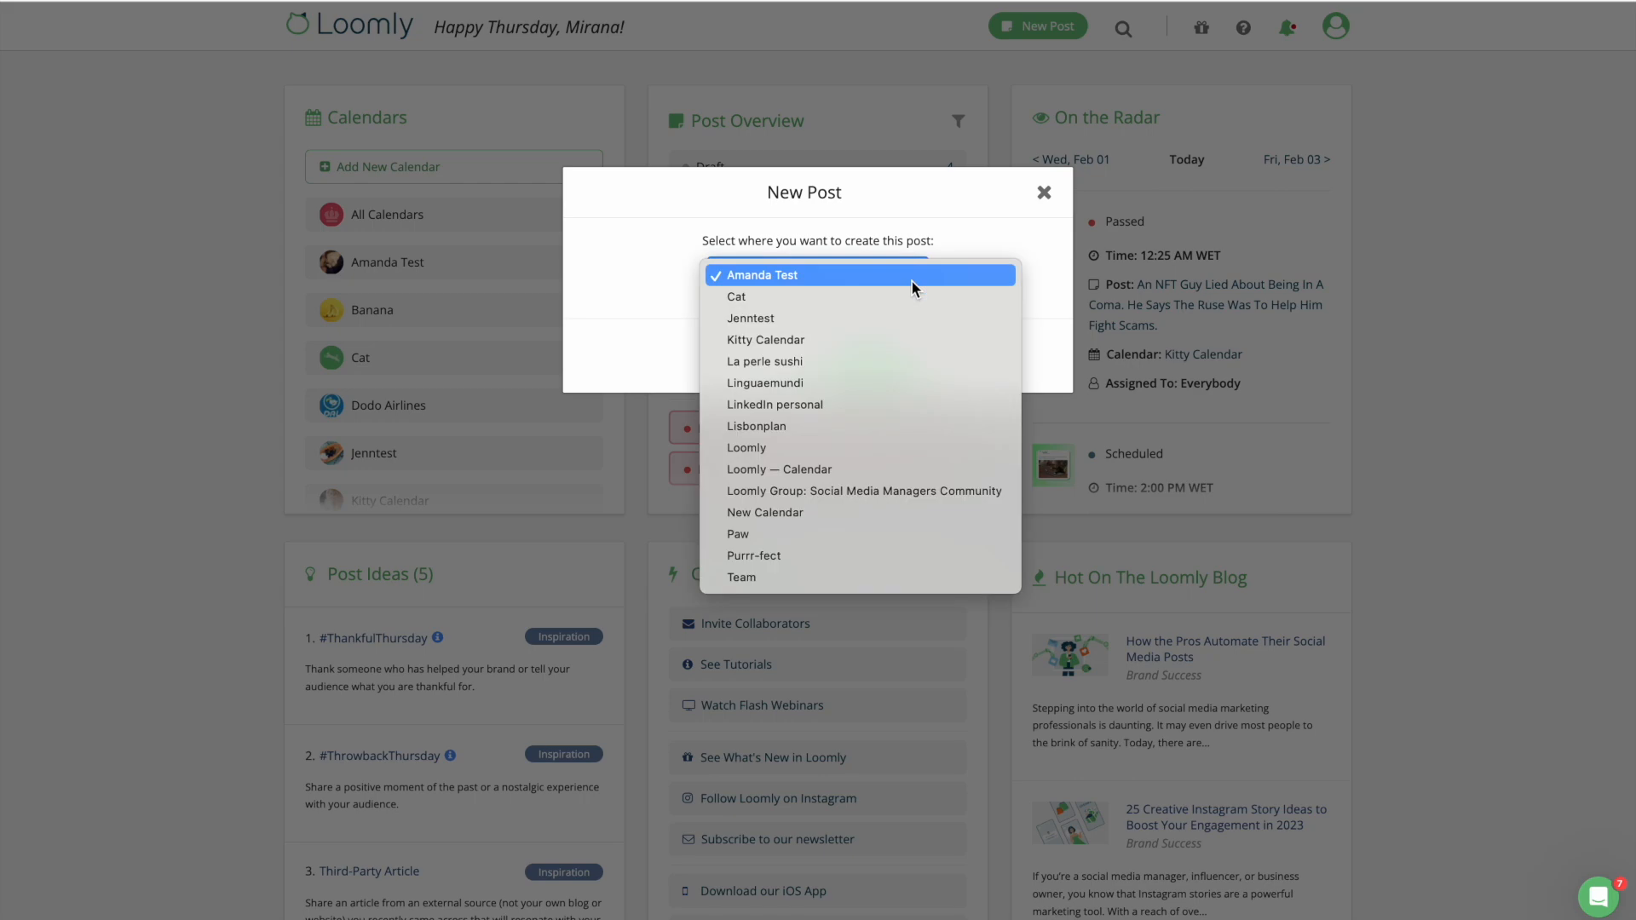
{"action": "left_click", "coordinate": [898, 448]}
{"action": "left_click", "coordinate": [874, 365]}
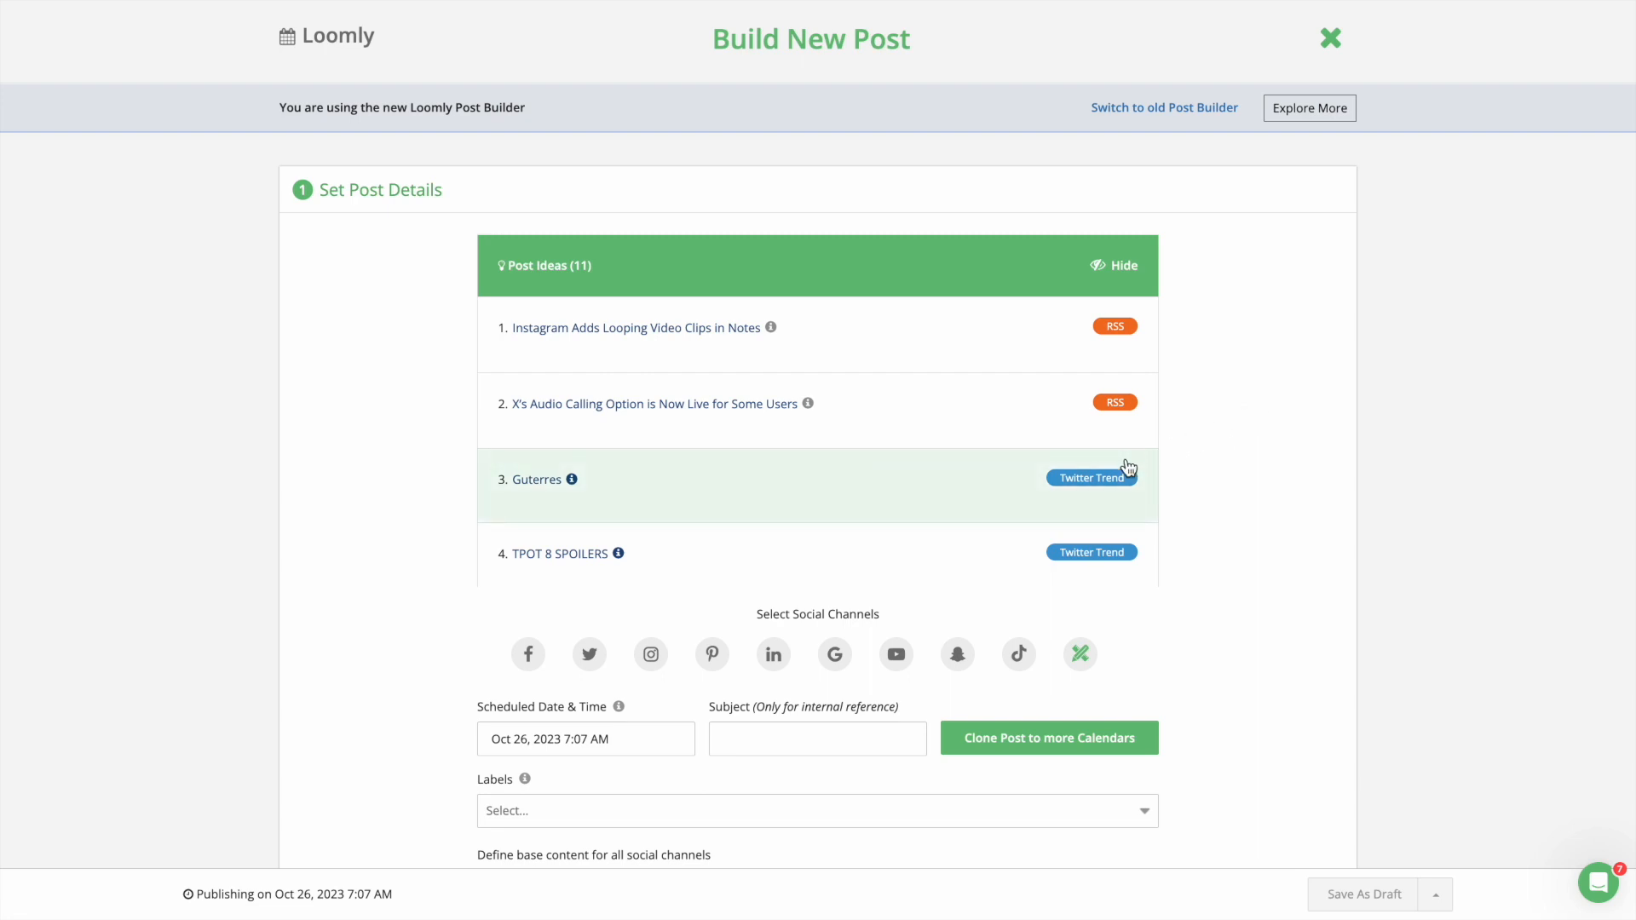
Look through the suggested post ideas and hide the list.
{"action": "scroll", "coordinate": [1129, 468], "scroll_direction": "down", "scroll_amount": 3}
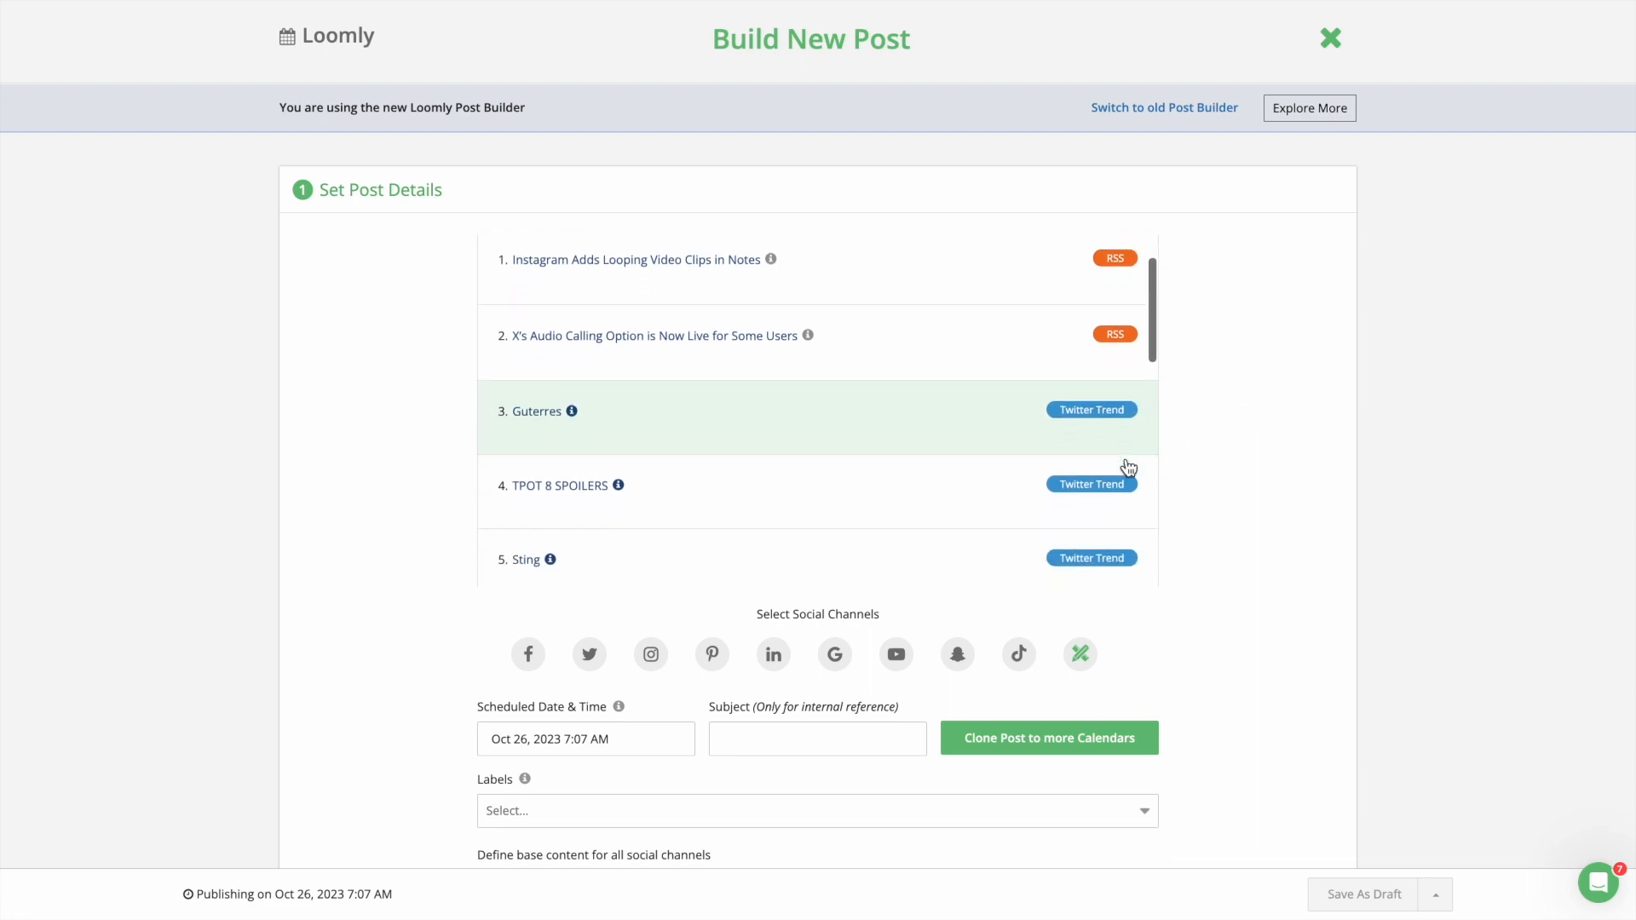
{"action": "scroll", "coordinate": [1128, 468], "scroll_direction": "down", "scroll_amount": 3}
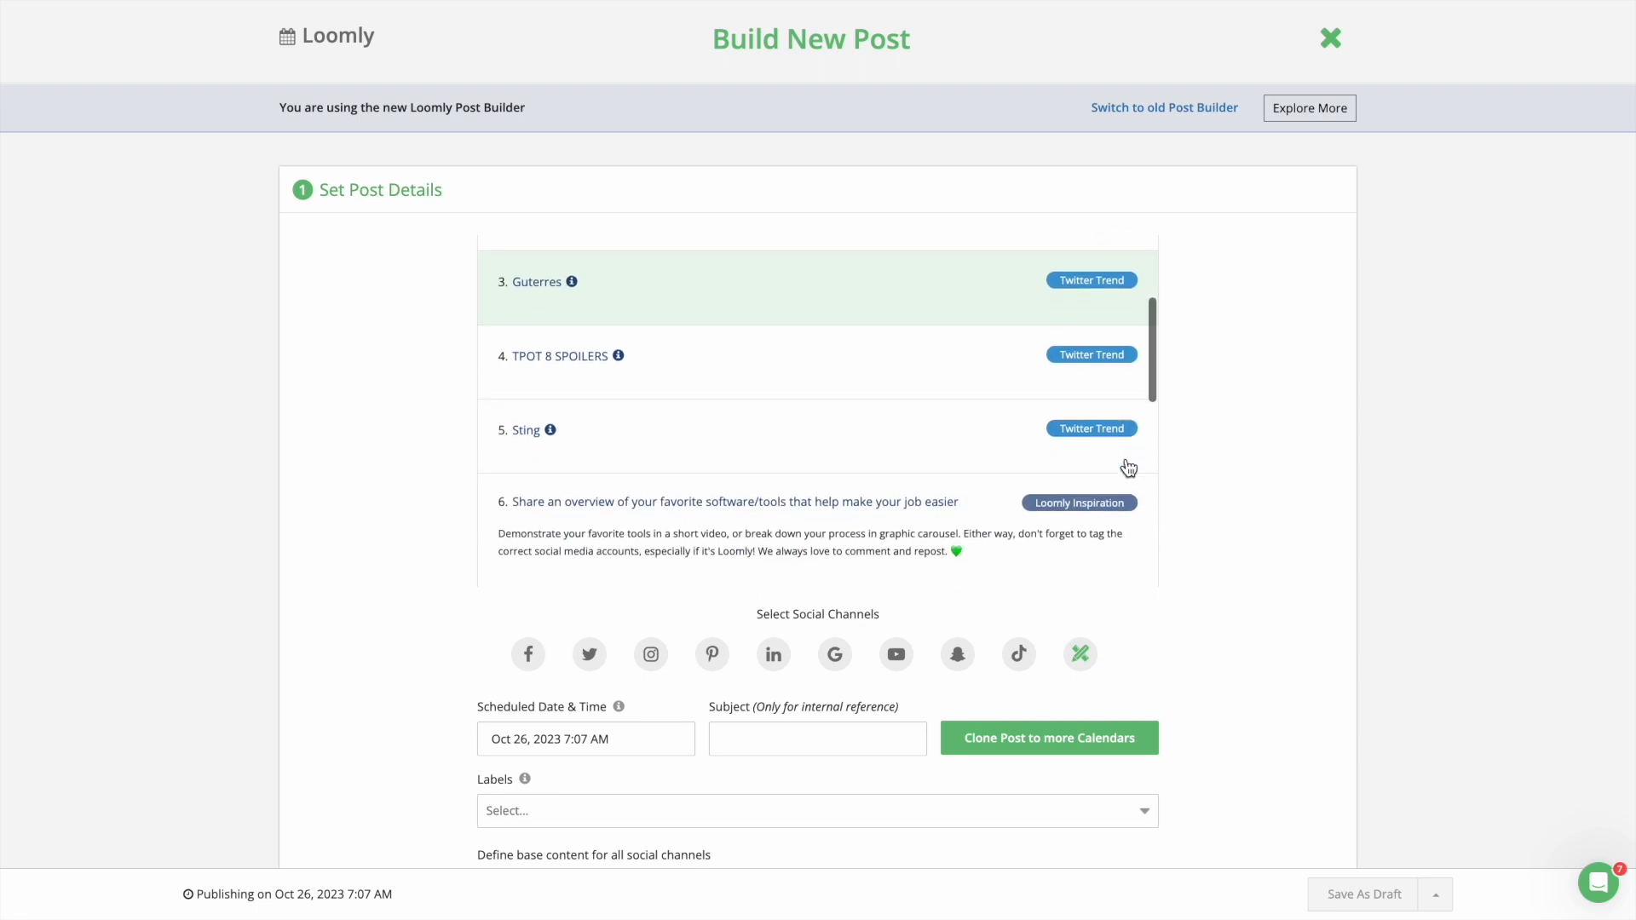
{"action": "scroll", "coordinate": [1129, 468], "scroll_direction": "down", "scroll_amount": 2}
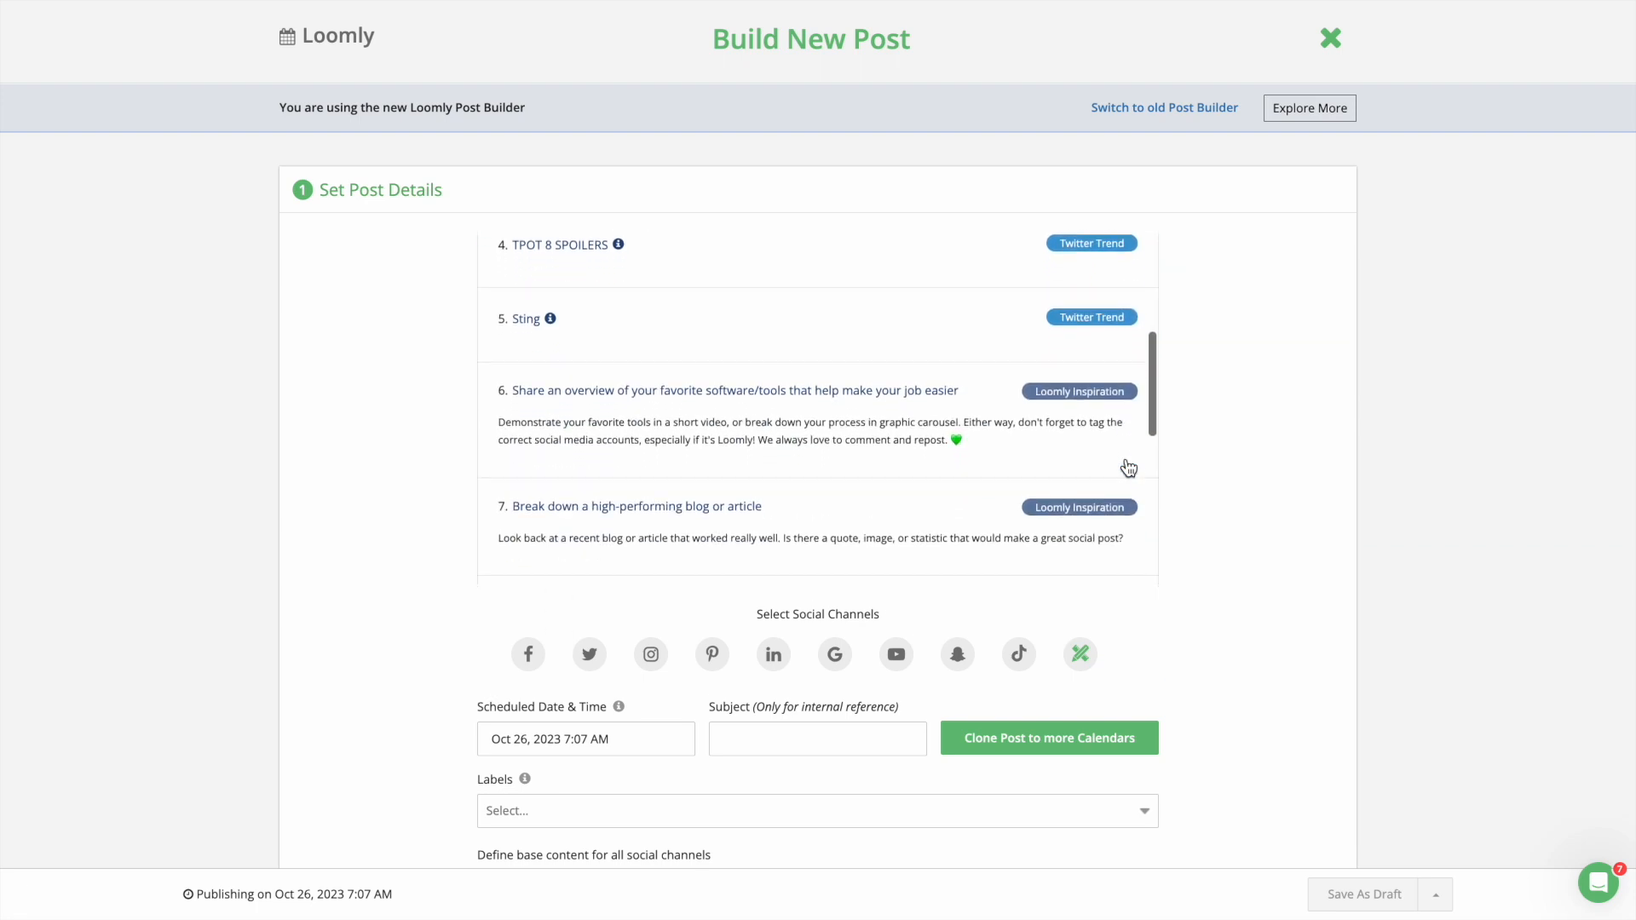
{"action": "scroll", "coordinate": [1129, 468], "scroll_direction": "up", "scroll_amount": 6}
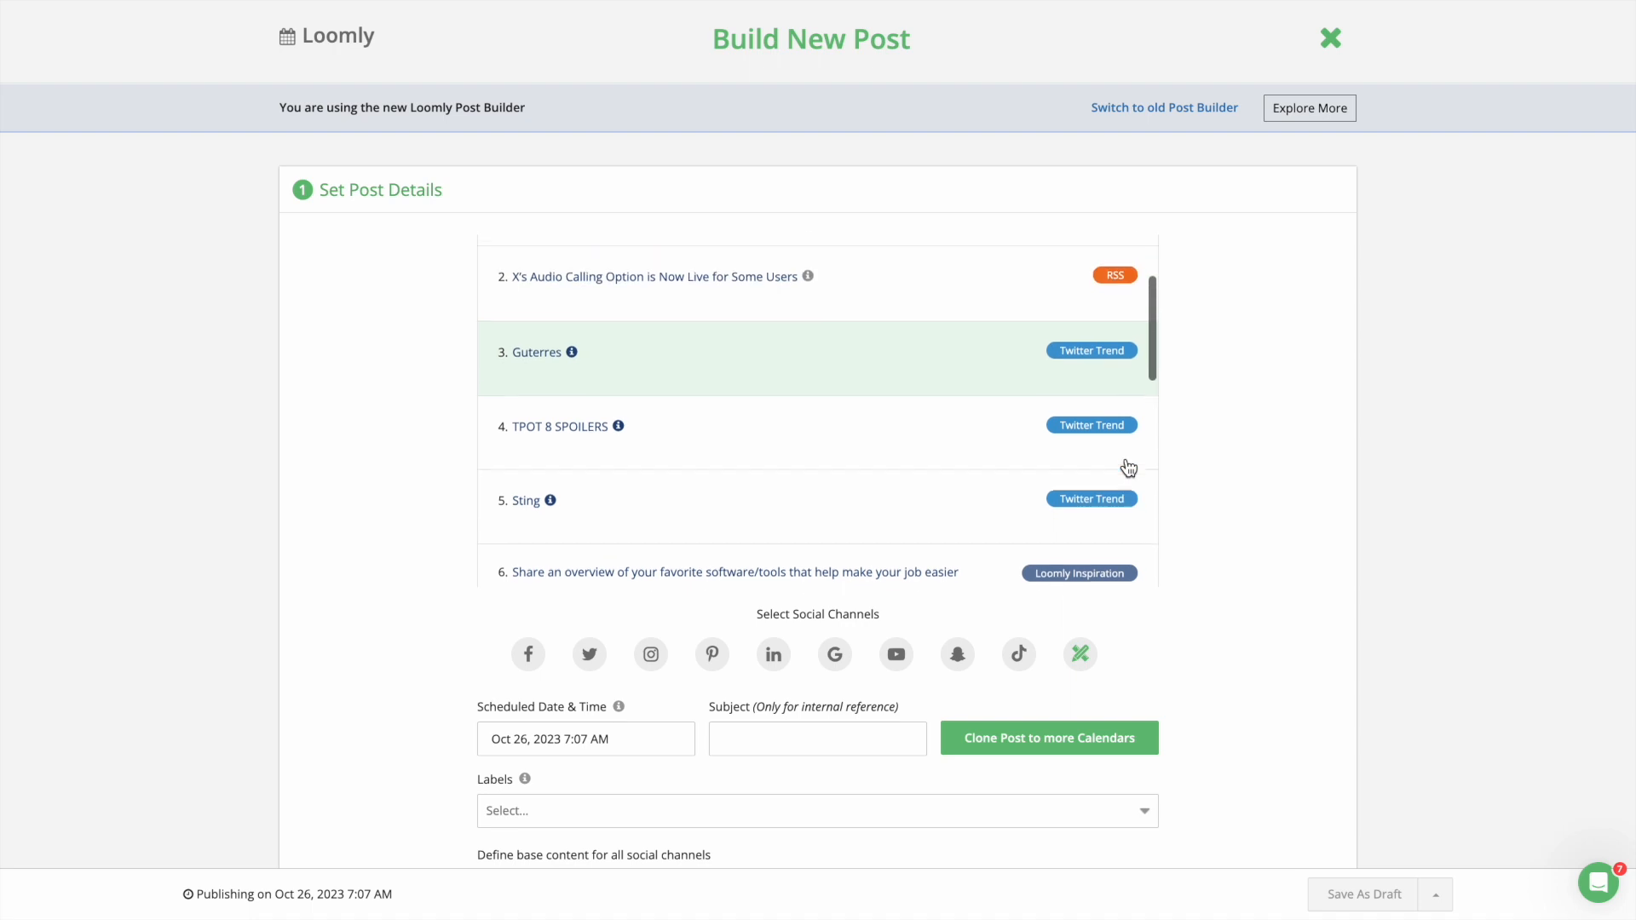
{"action": "scroll", "coordinate": [1129, 468], "scroll_direction": "up", "scroll_amount": 3}
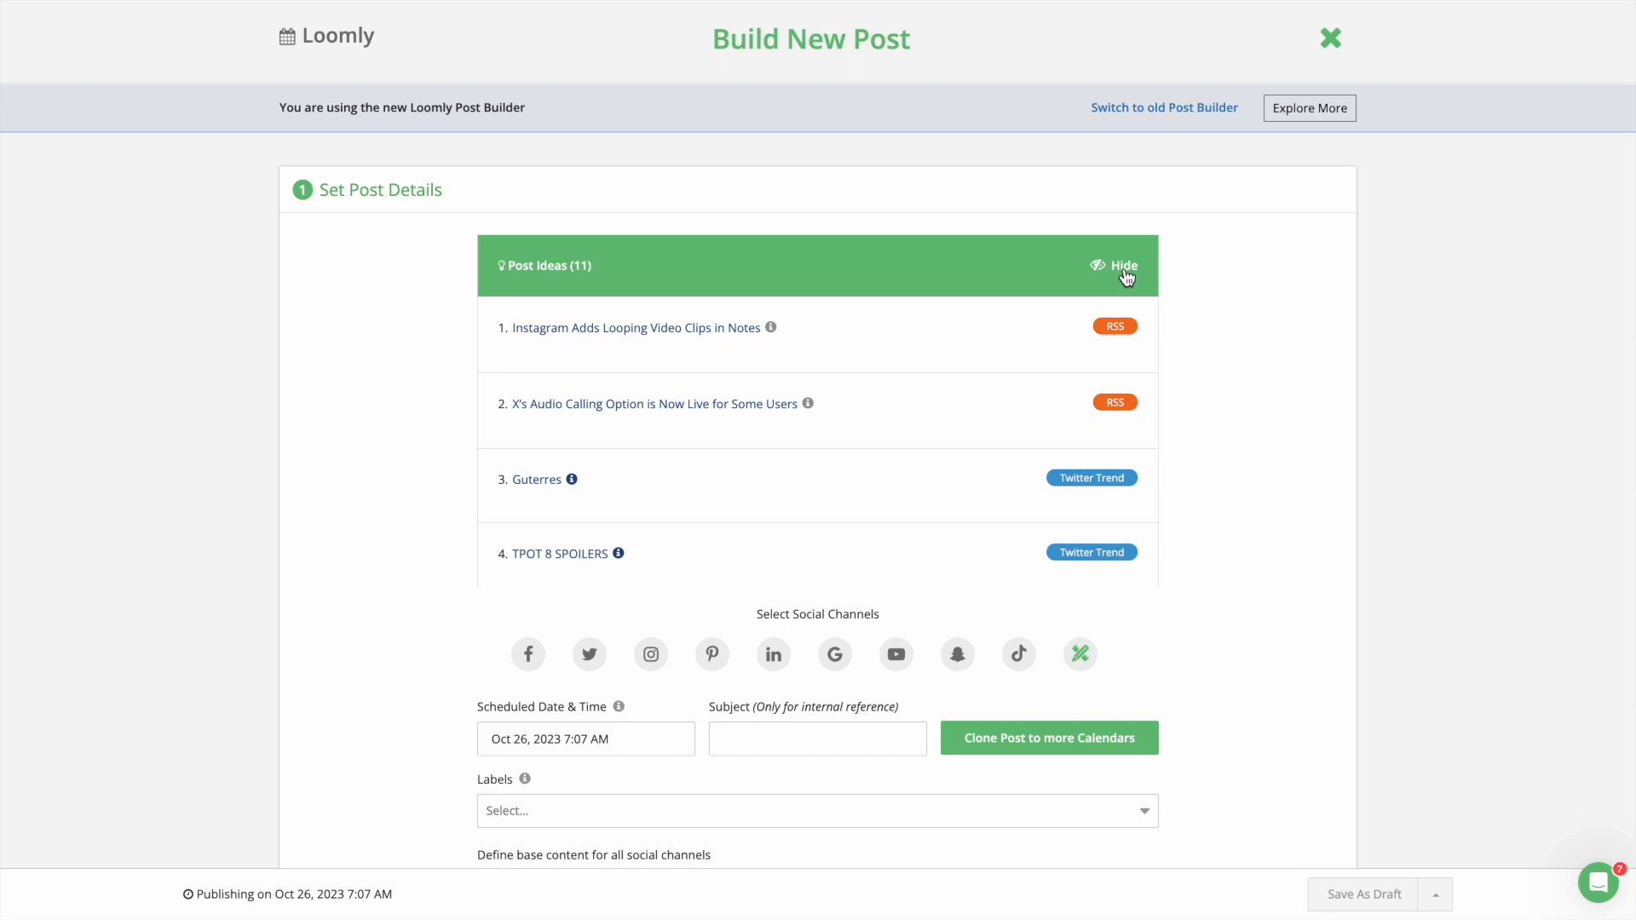
{"action": "left_click", "coordinate": [1123, 267]}
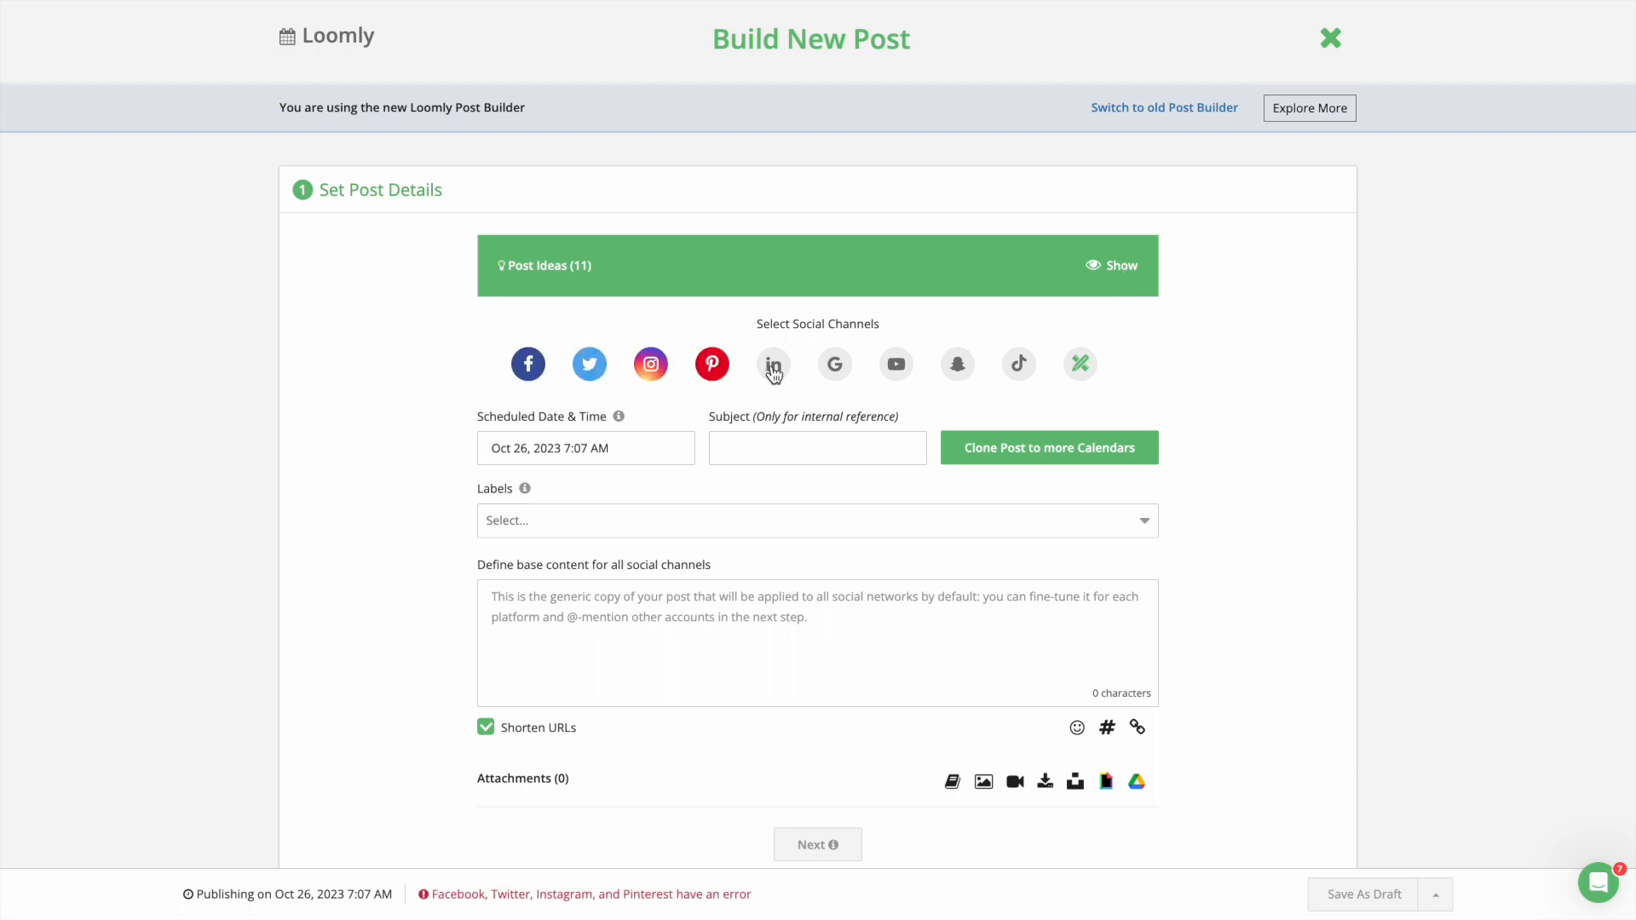
Choose Facebook, Twitter, Instagram, Pinterest and LinkedIn, enter the subject "Welcome to Loomly!" and apply the Features label.
{"action": "left_click", "coordinate": [773, 366]}
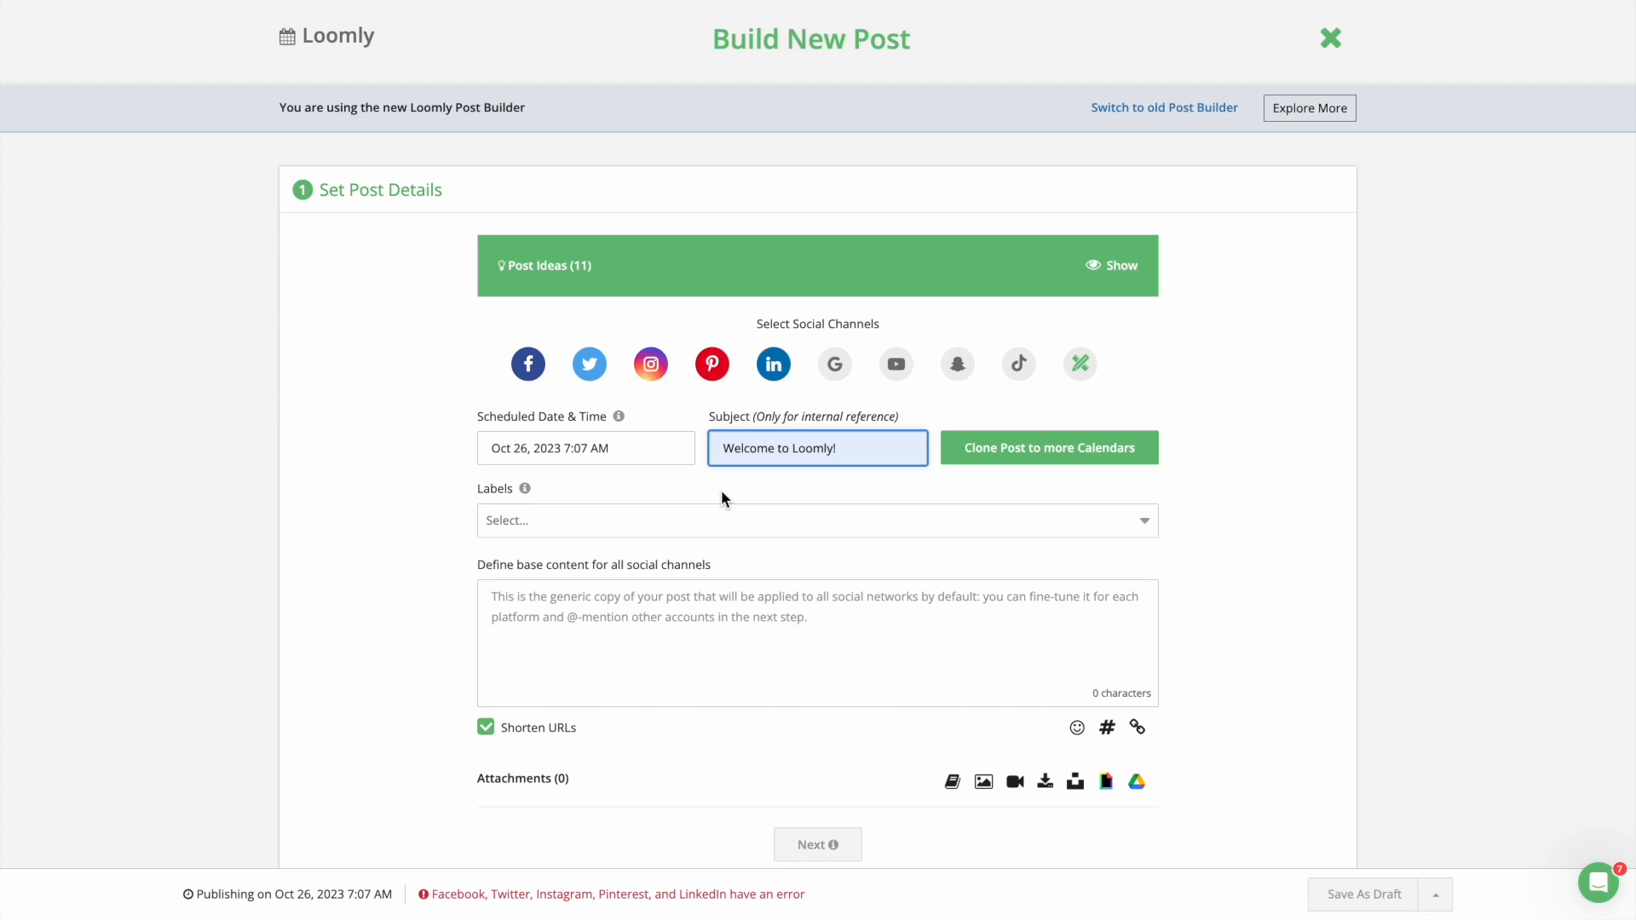
{"action": "left_click", "coordinate": [671, 524]}
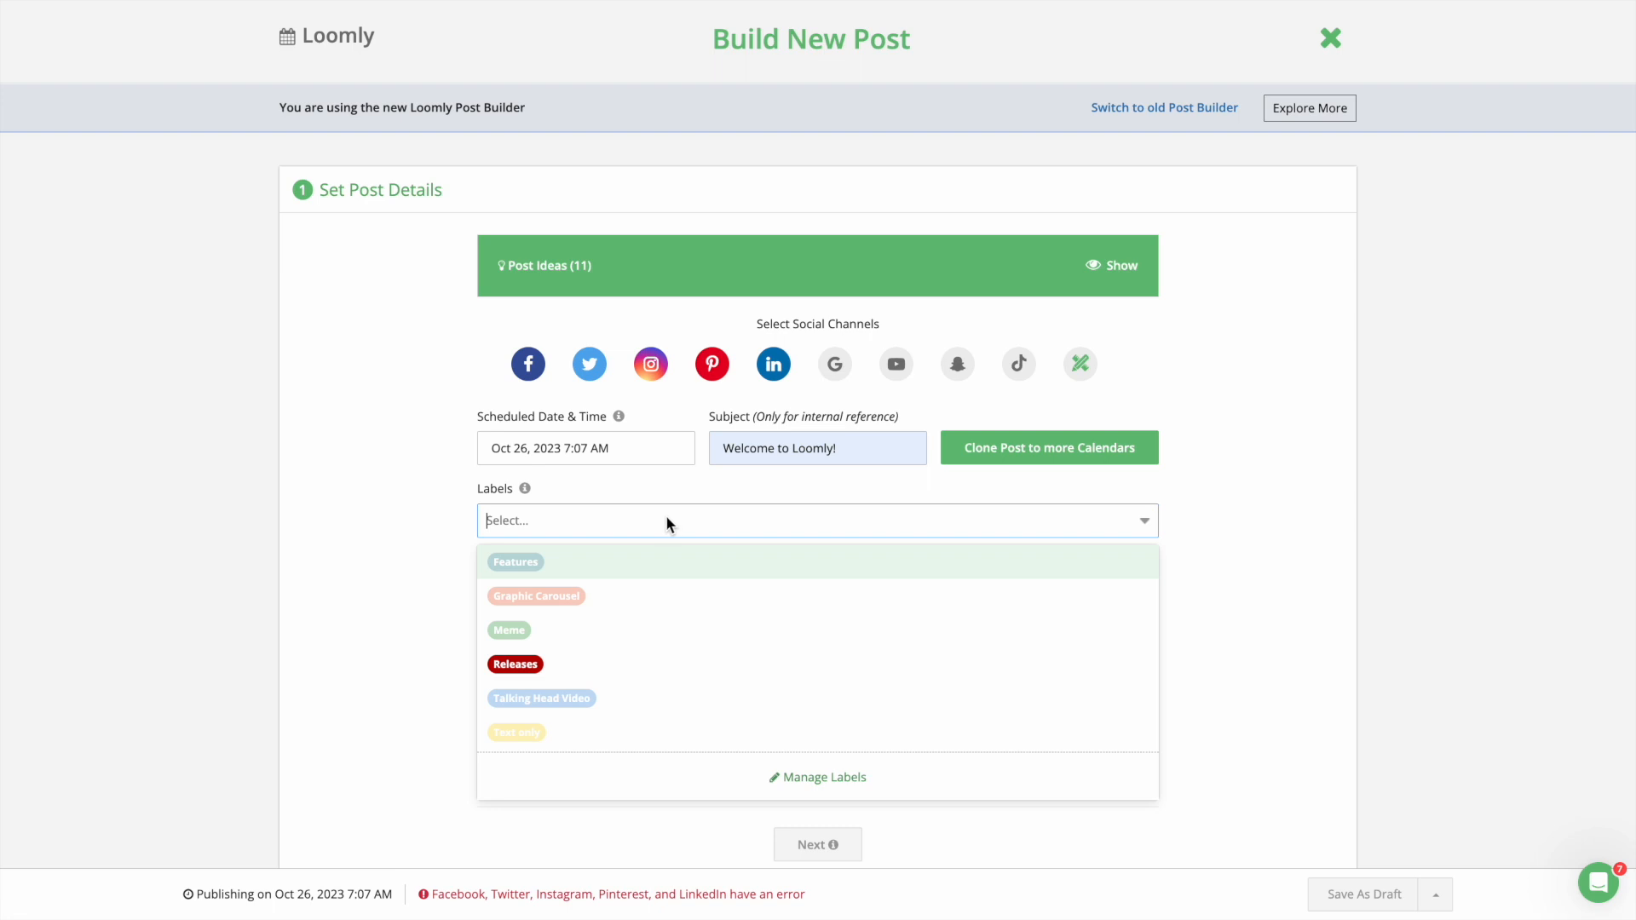
{"action": "left_click", "coordinate": [604, 561]}
Write as base content: "Loomly is the Brand Success Platform that empowers your marketing team to streamline collaboration — and make the most of the social media holiday calendar".
{"action": "left_click", "coordinate": [504, 606]}
{"action": "type", "text": "Loomly is the Brand Success Platform that empowers your marketing team to streamline collaboration — and make the most of the social media holiday calendar"}
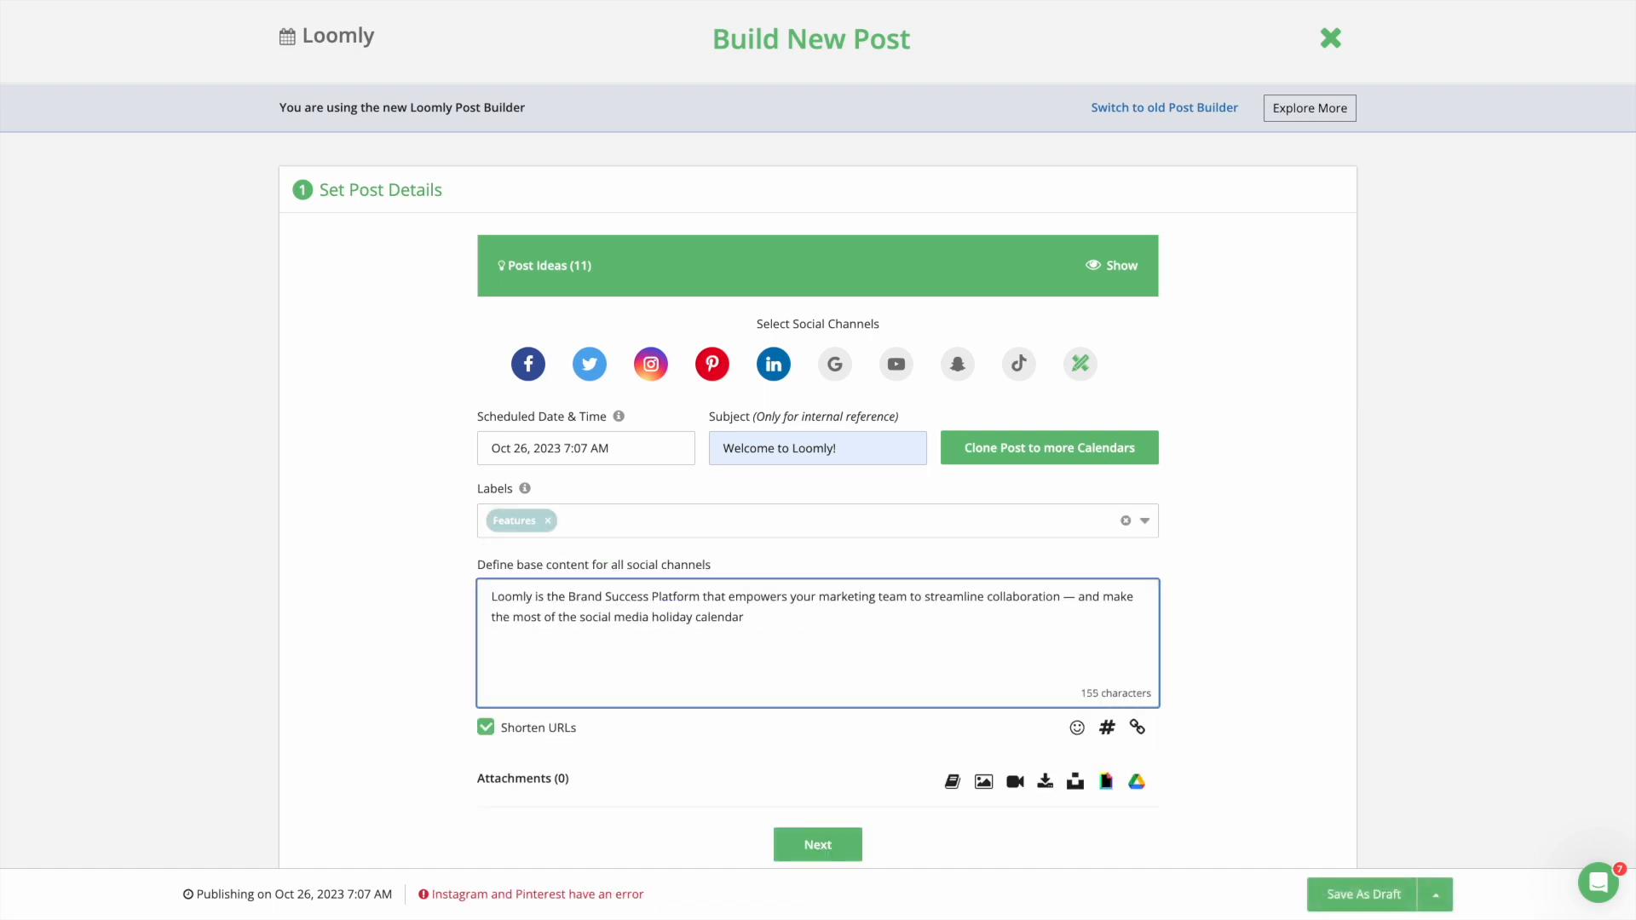
{"action": "left_click", "coordinate": [2, 383]}
{"action": "left_click", "coordinate": [717, 587]}
{"action": "key", "text": "Return"}
{"action": "key", "text": "Return"}
{"action": "type", "text": "https://blog.loomly.com/social-media-holidays/"}
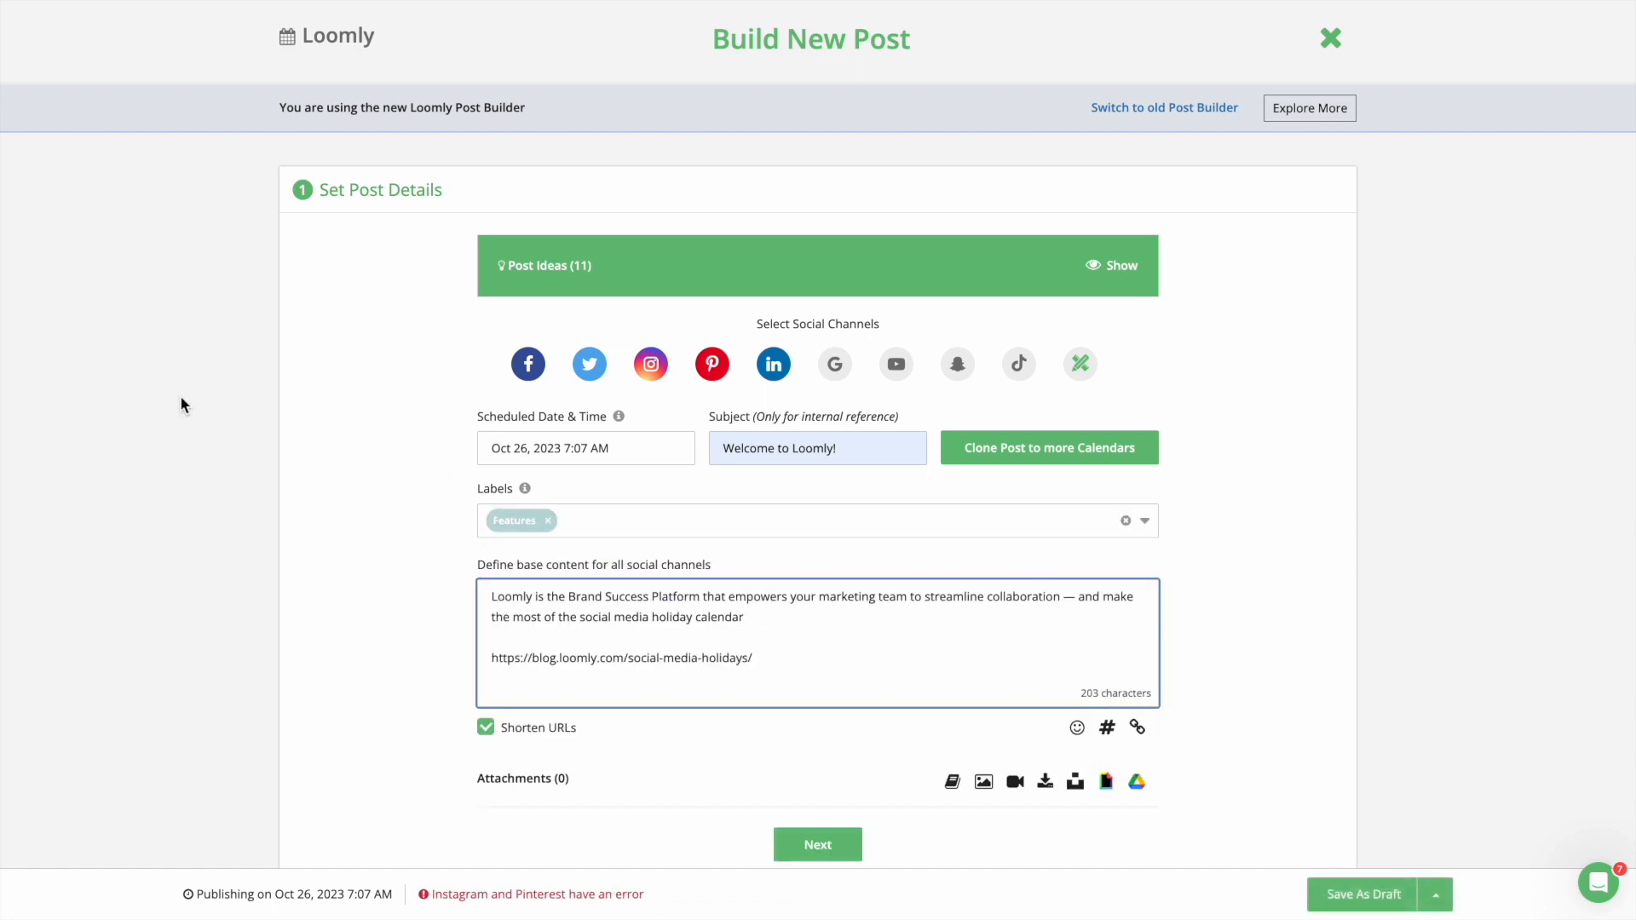
{"action": "left_click", "coordinate": [182, 400]}
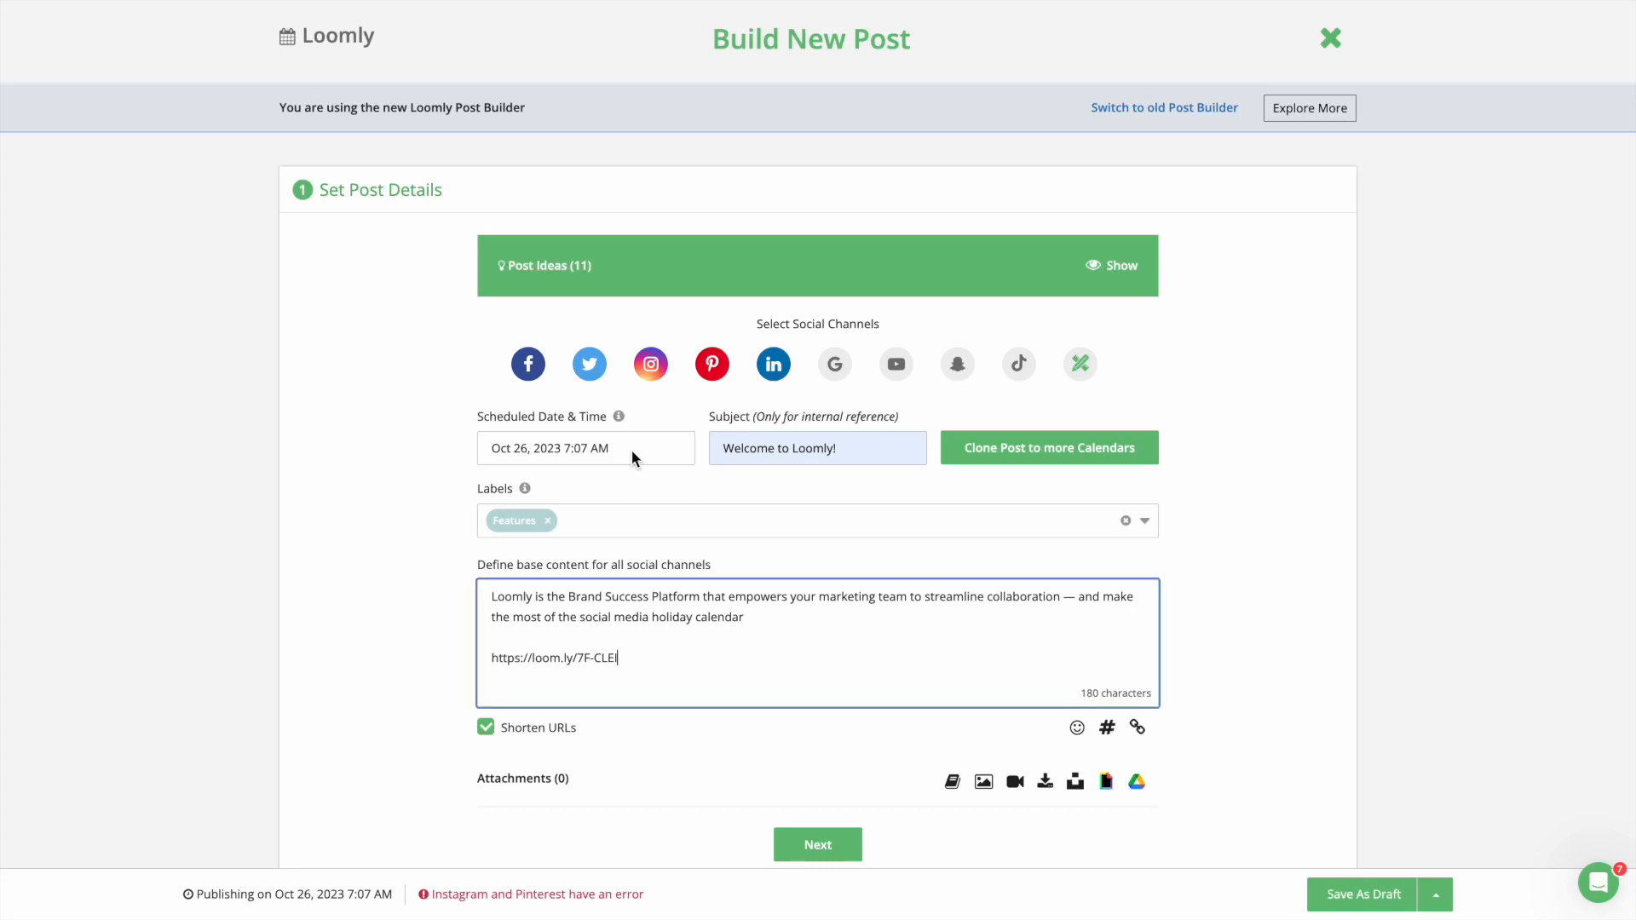
Schedule the post for the Fri, Oct 27 6:06 AM slot.
{"action": "left_click", "coordinate": [633, 450]}
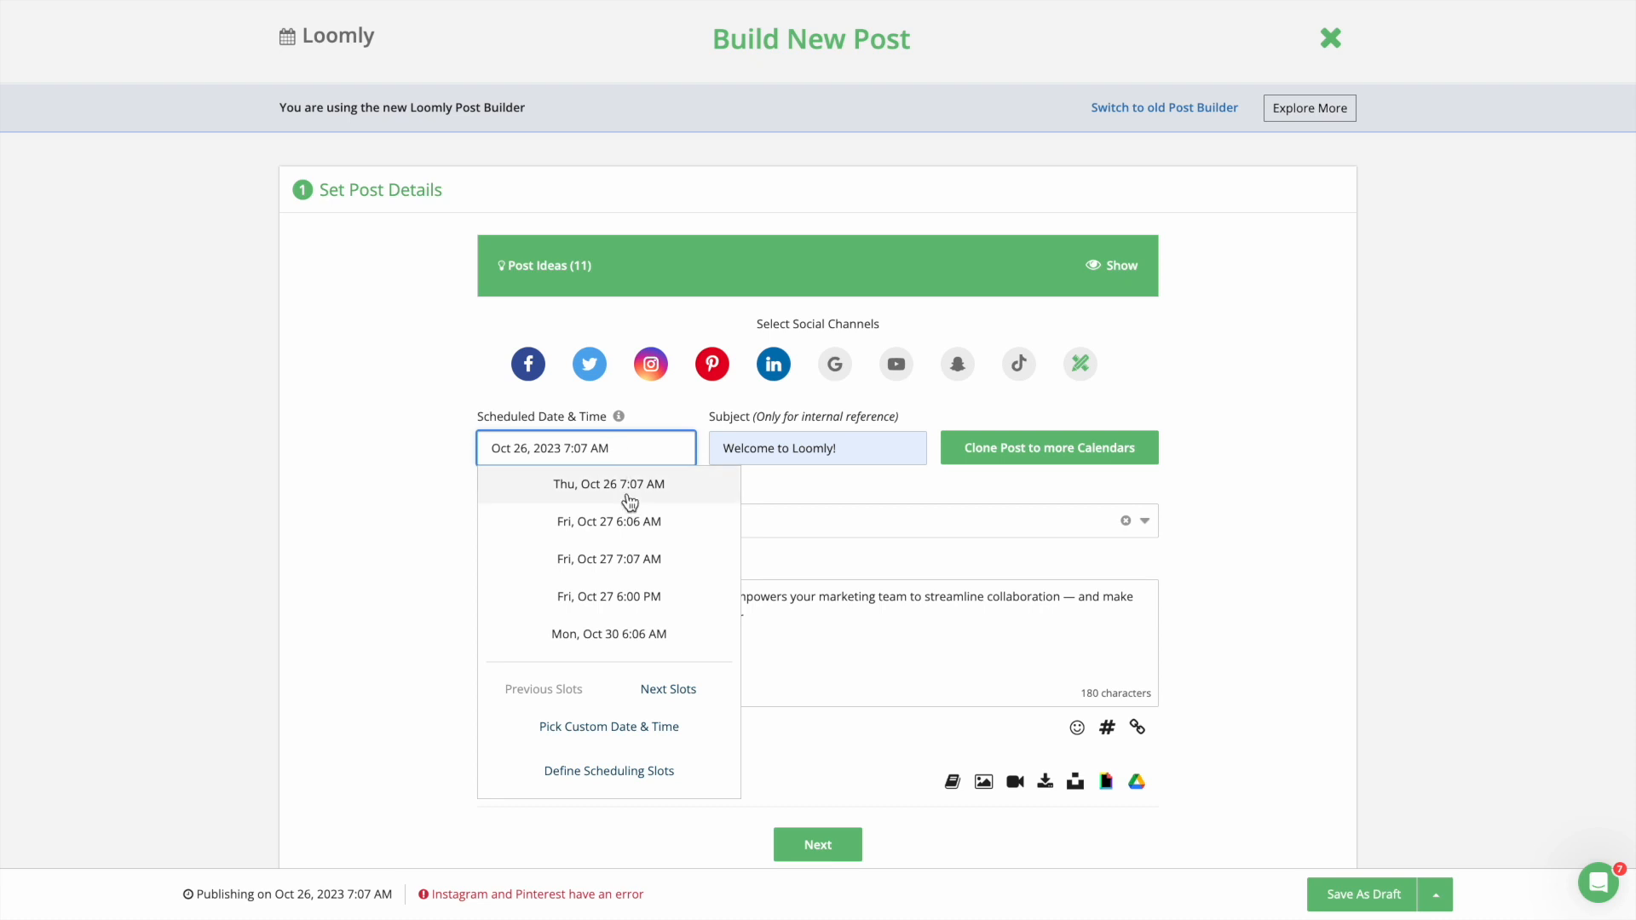
{"action": "left_click", "coordinate": [628, 521]}
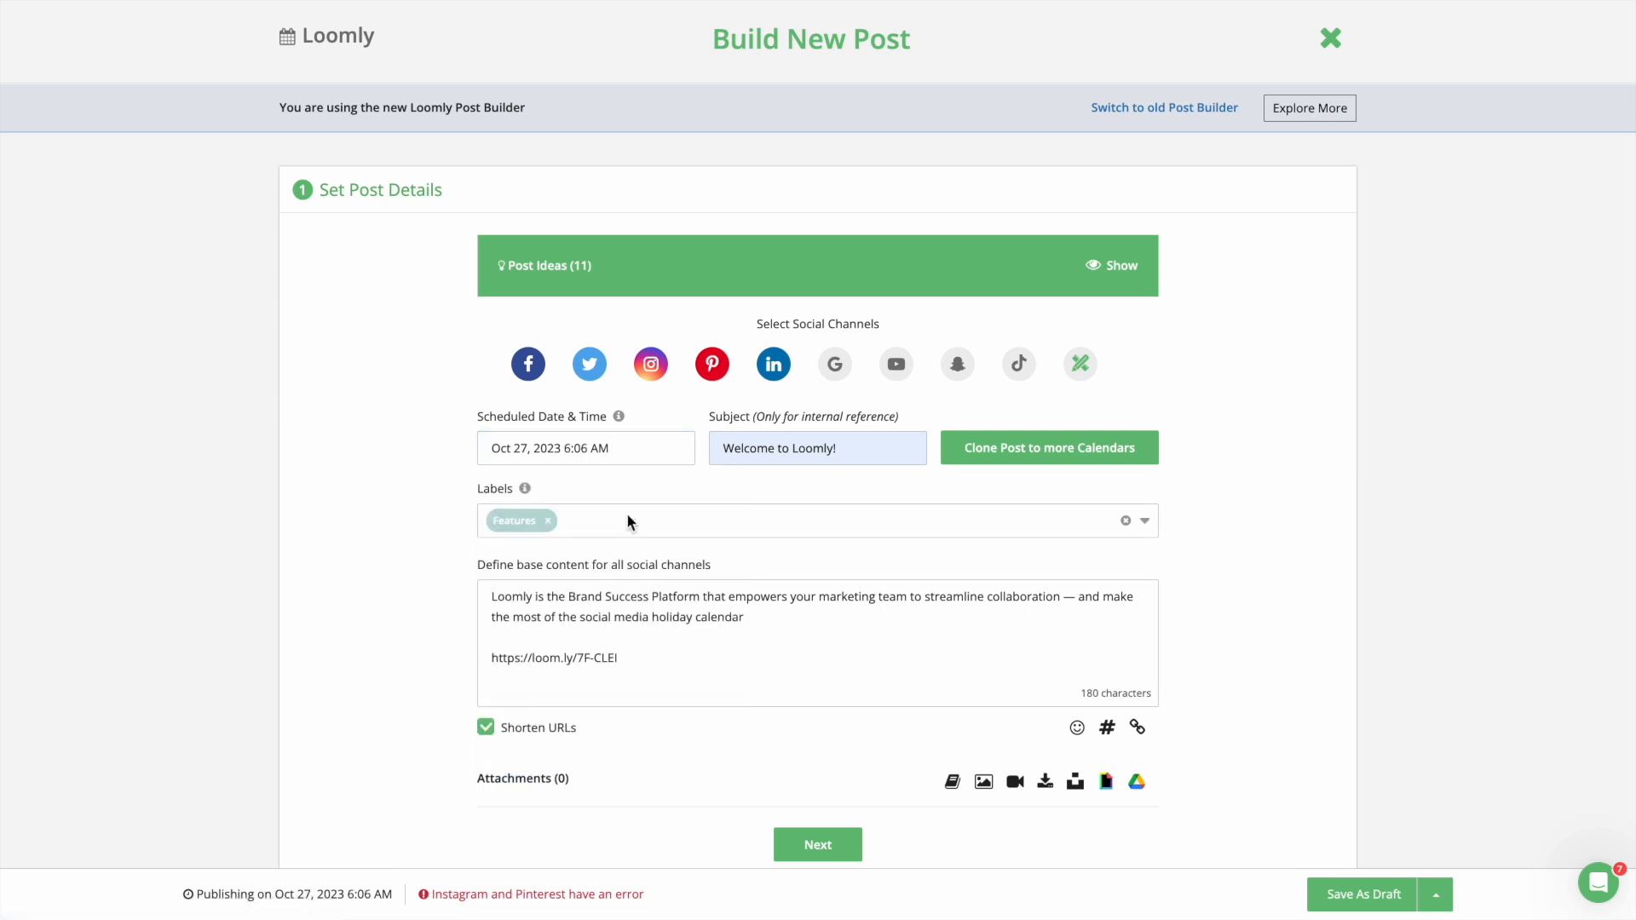
View the other calendars available for cloning the post without selecting any.
{"action": "left_click", "coordinate": [998, 457]}
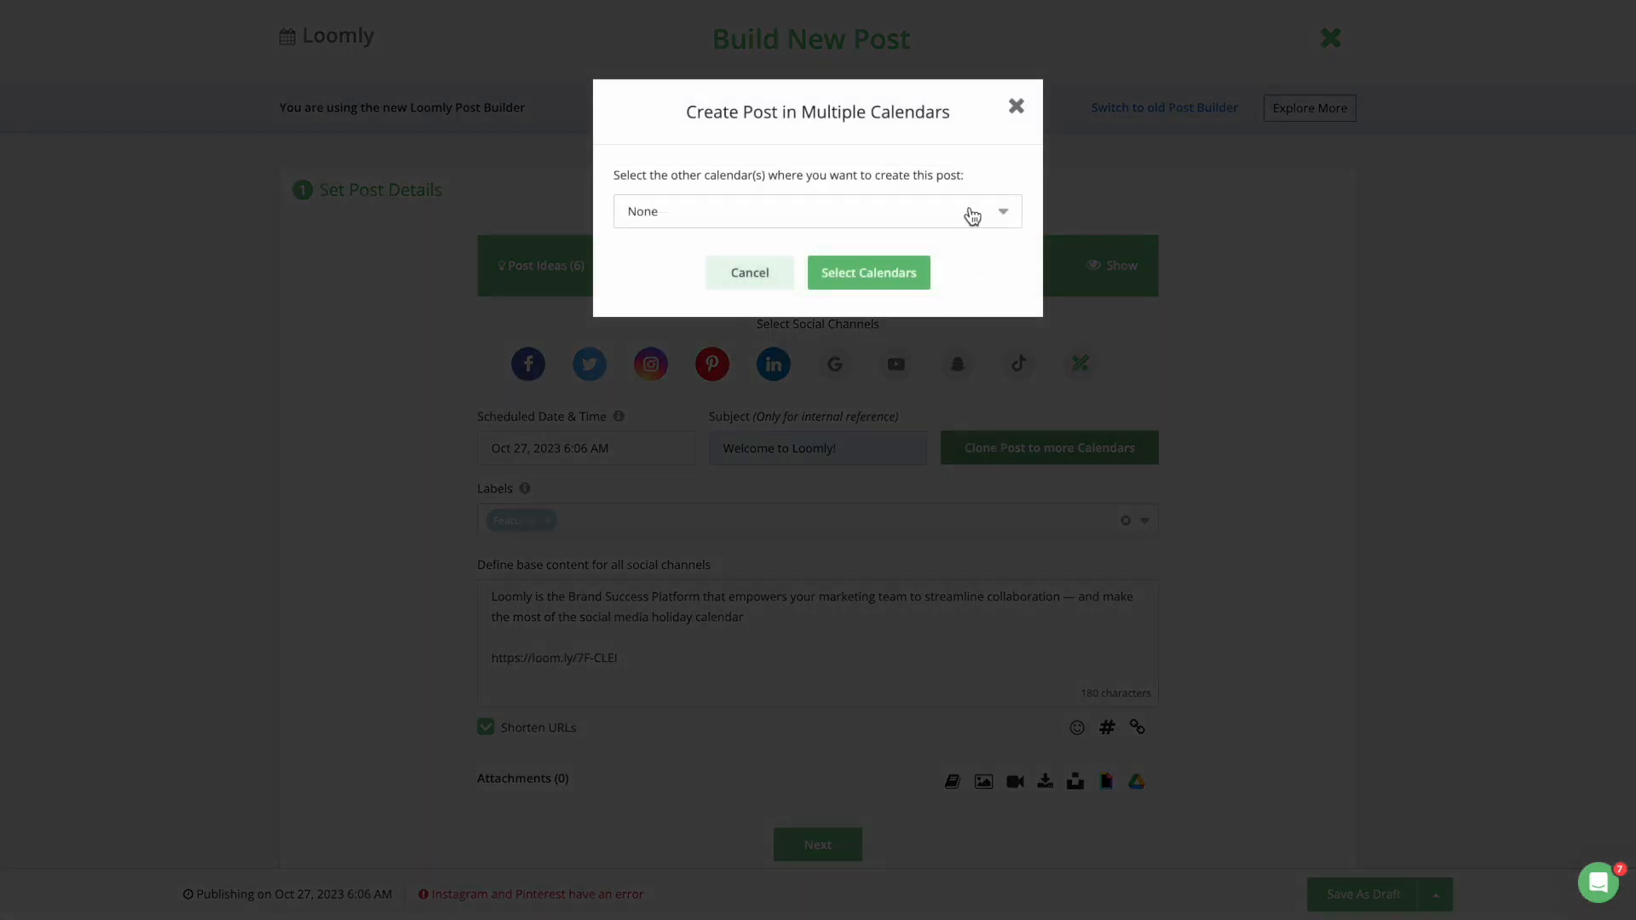
{"action": "left_click", "coordinate": [973, 217]}
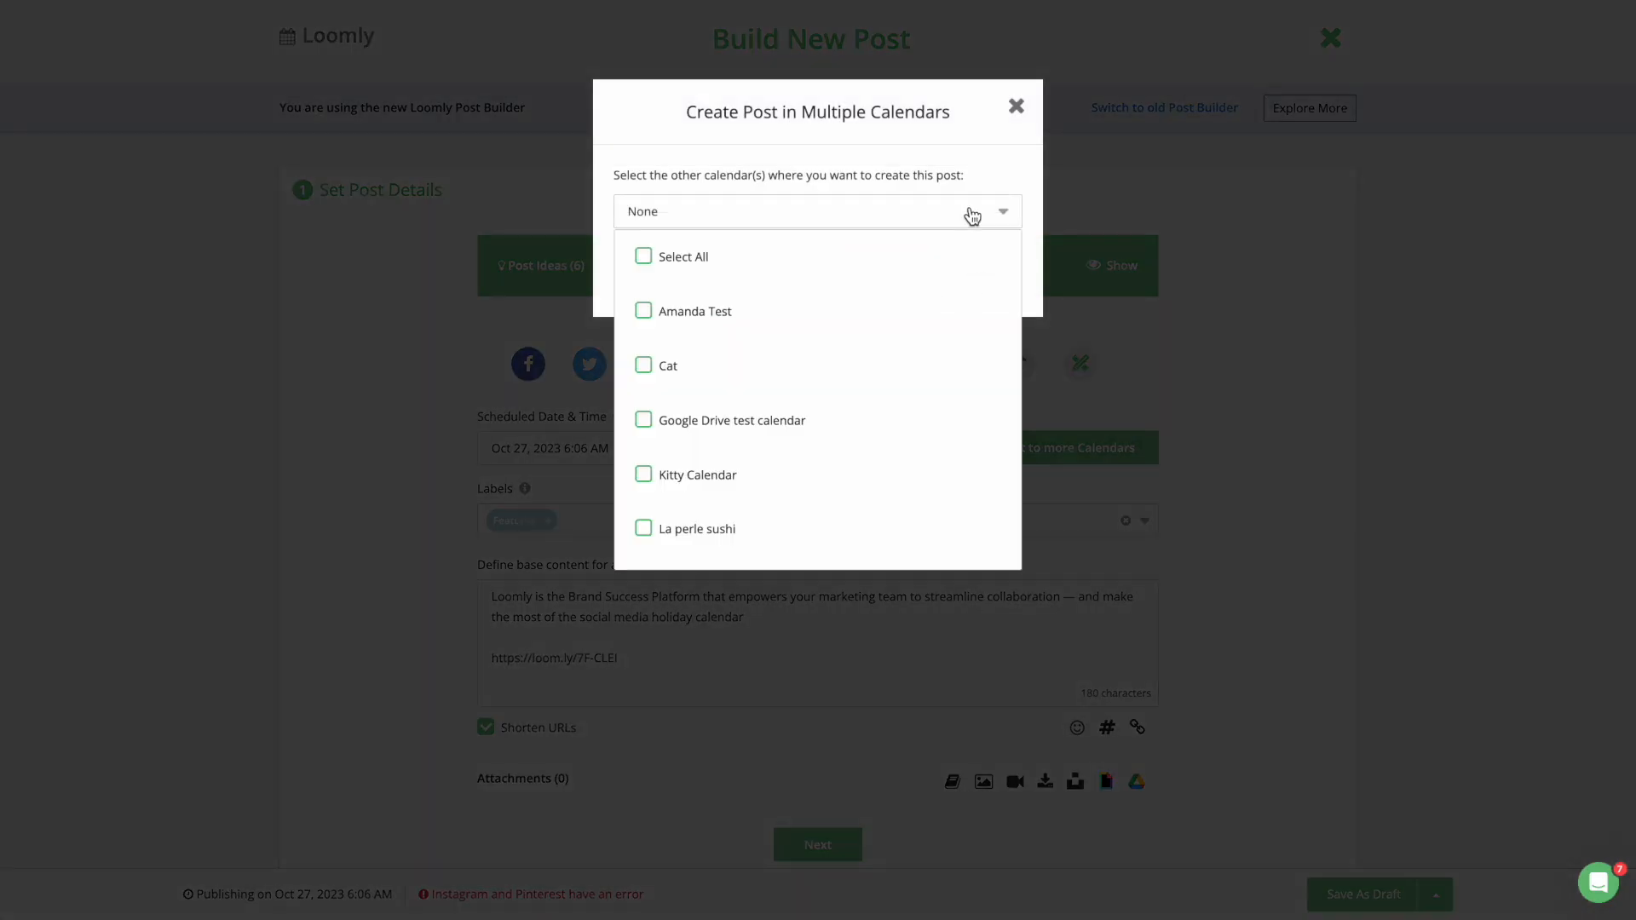
{"action": "left_click", "coordinate": [1016, 105]}
Add the suggested #socialmedia hashtag and the Brand hashtag collection to the base content.
{"action": "left_click", "coordinate": [1108, 728]}
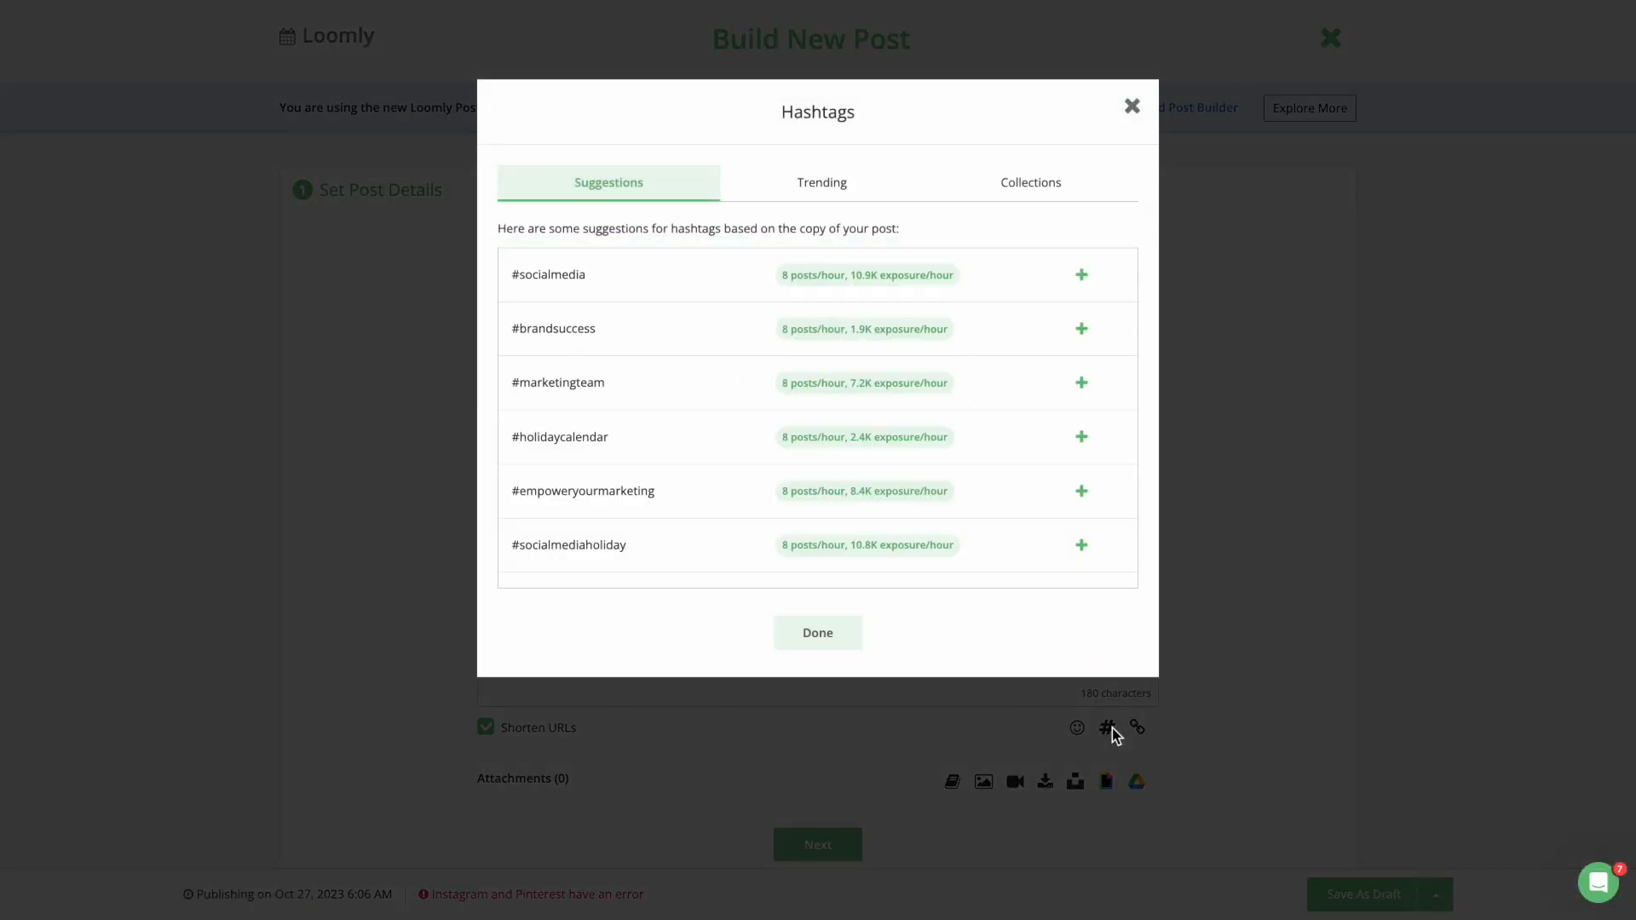
{"action": "left_click", "coordinate": [1081, 274]}
{"action": "left_click", "coordinate": [825, 183]}
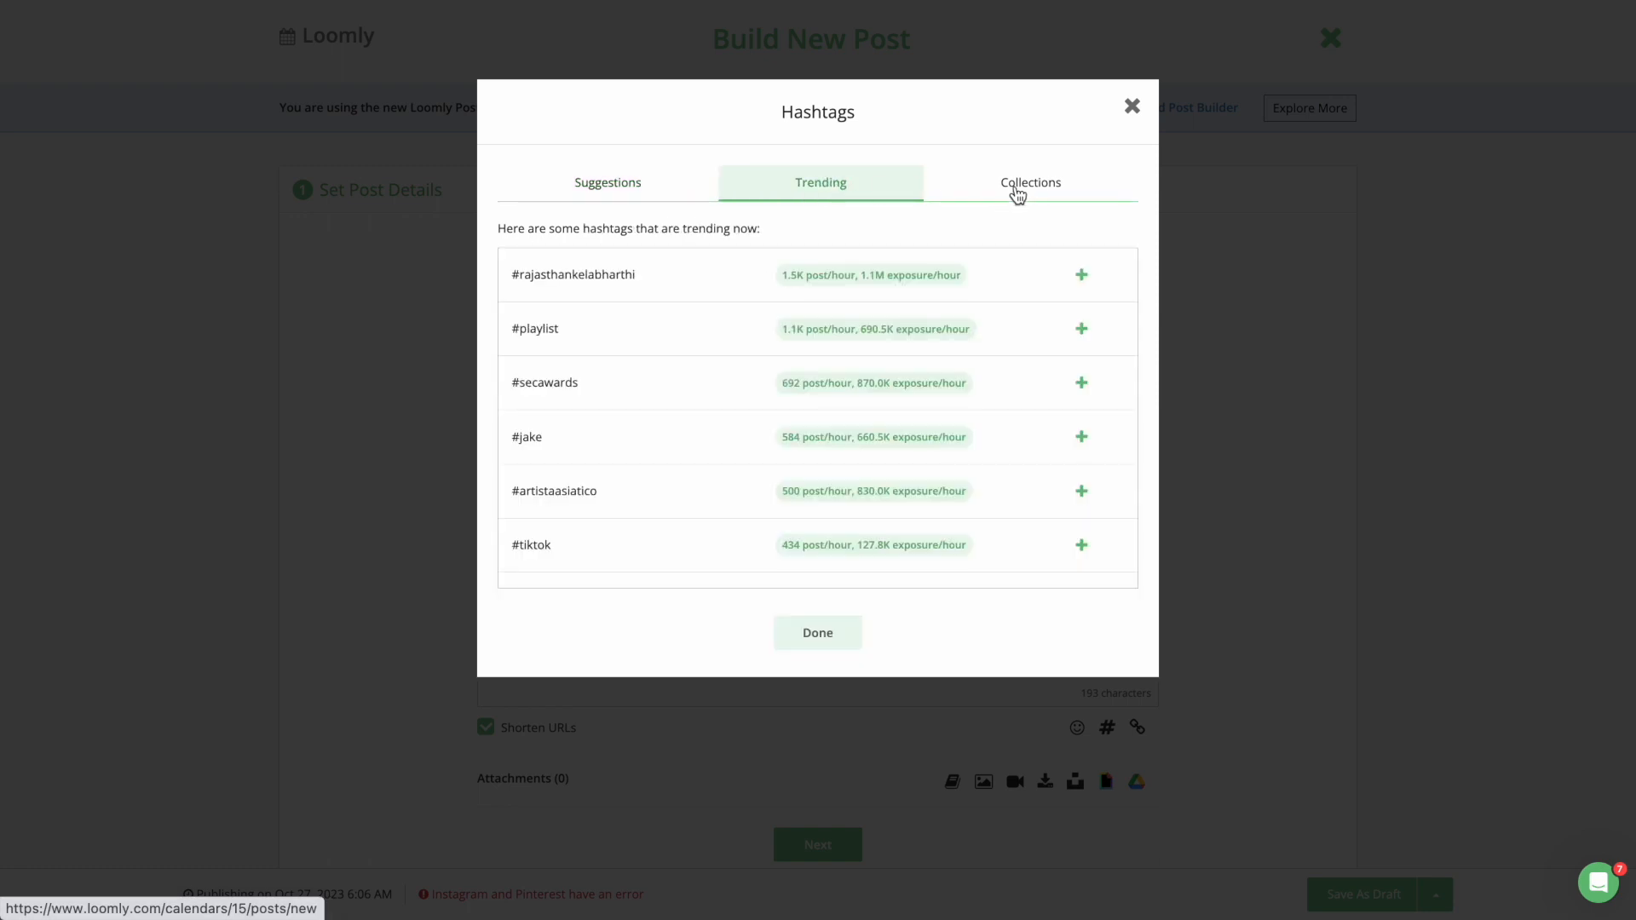
{"action": "left_click", "coordinate": [1008, 192]}
{"action": "left_click", "coordinate": [1040, 273]}
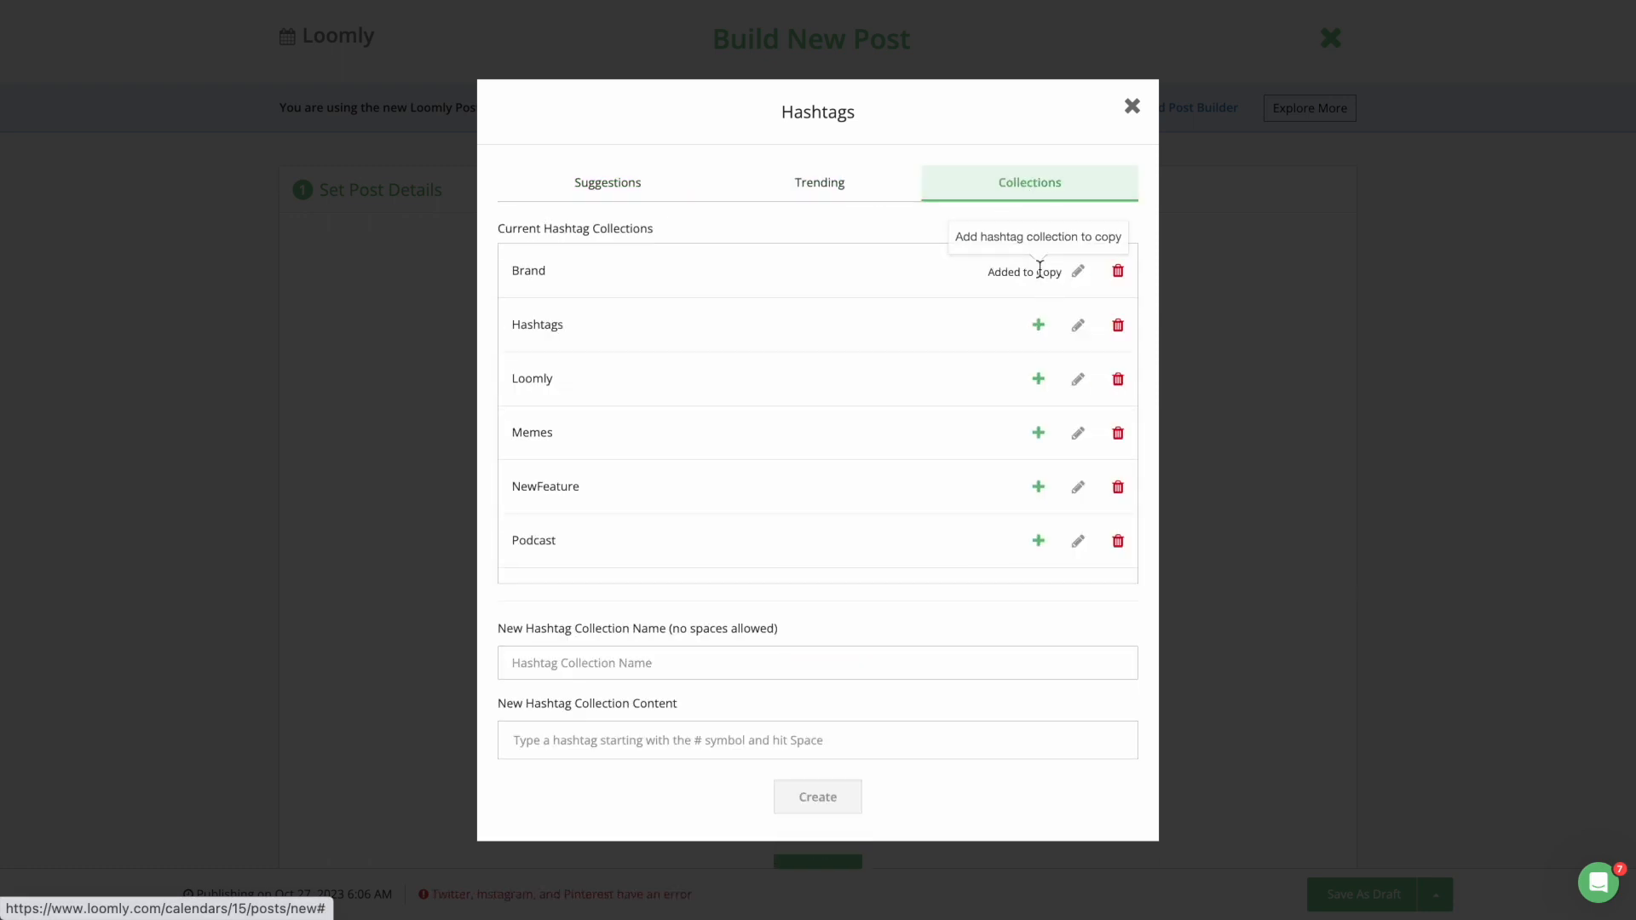
{"action": "left_click", "coordinate": [1131, 109]}
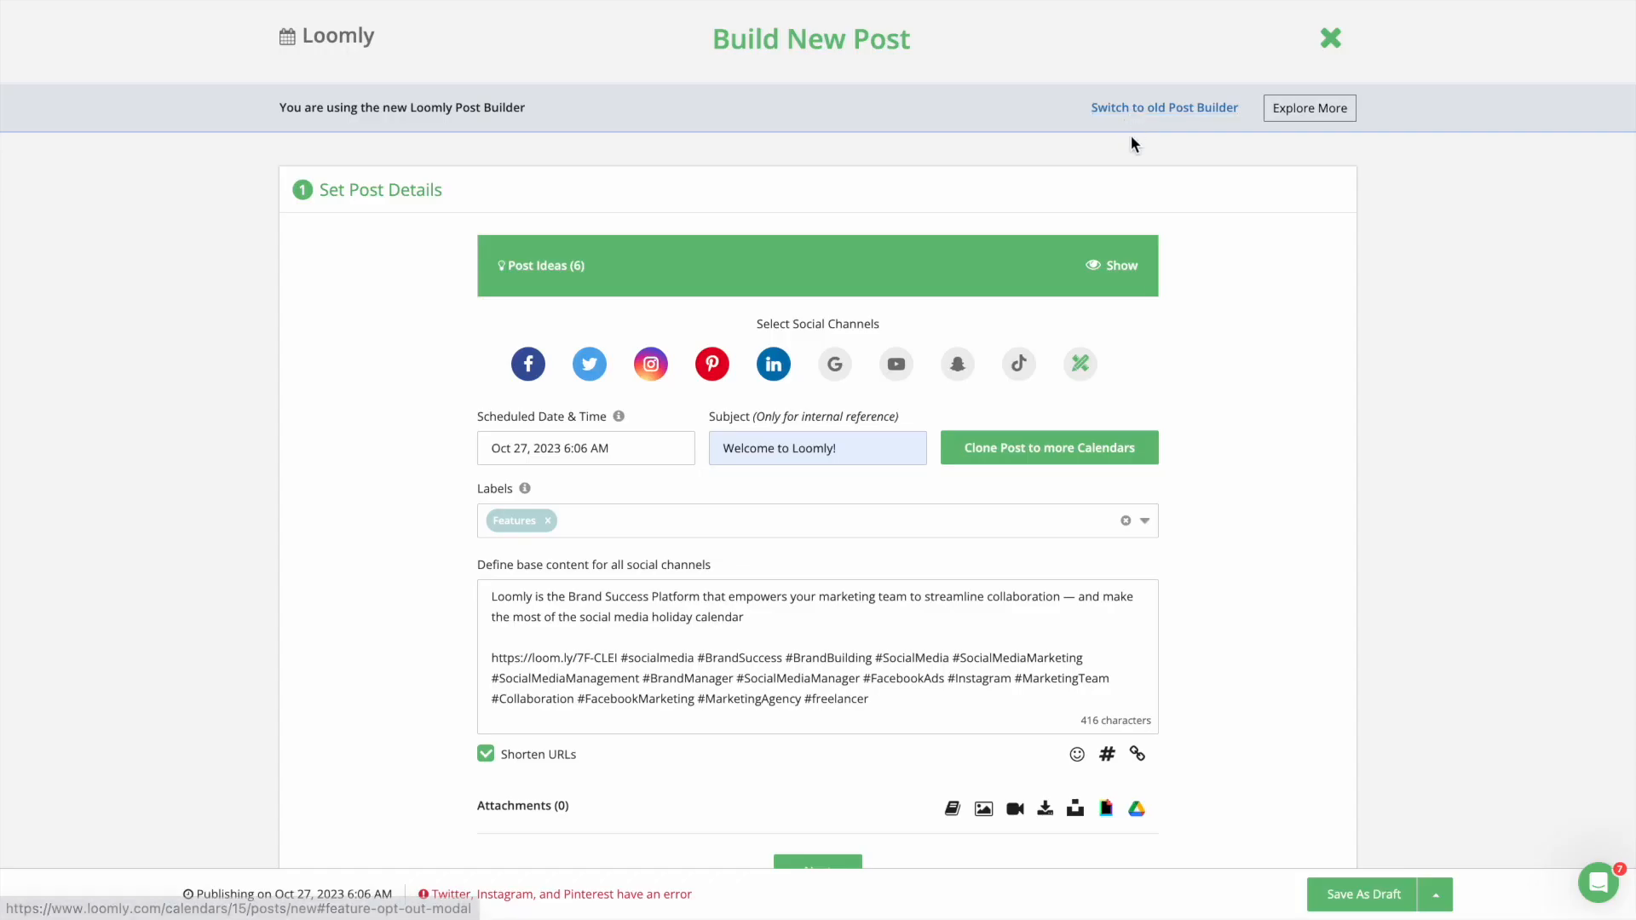
Switch URL shortening off and back on for the base content.
{"action": "scroll", "coordinate": [1184, 523], "scroll_direction": "down", "scroll_amount": 1}
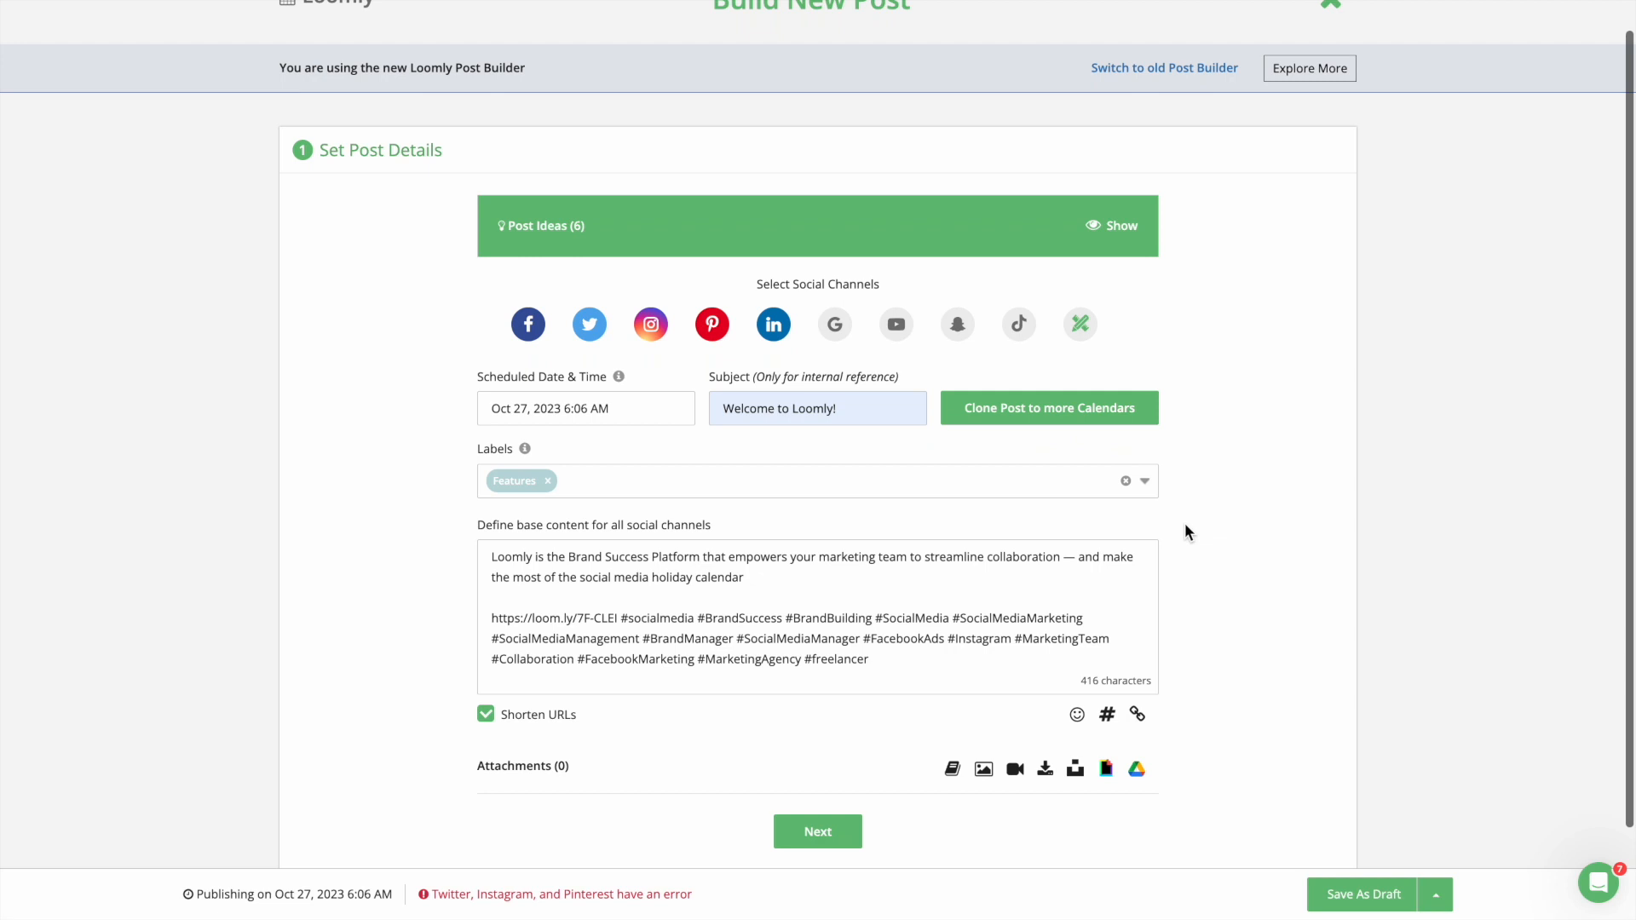
{"action": "left_click", "coordinate": [487, 747]}
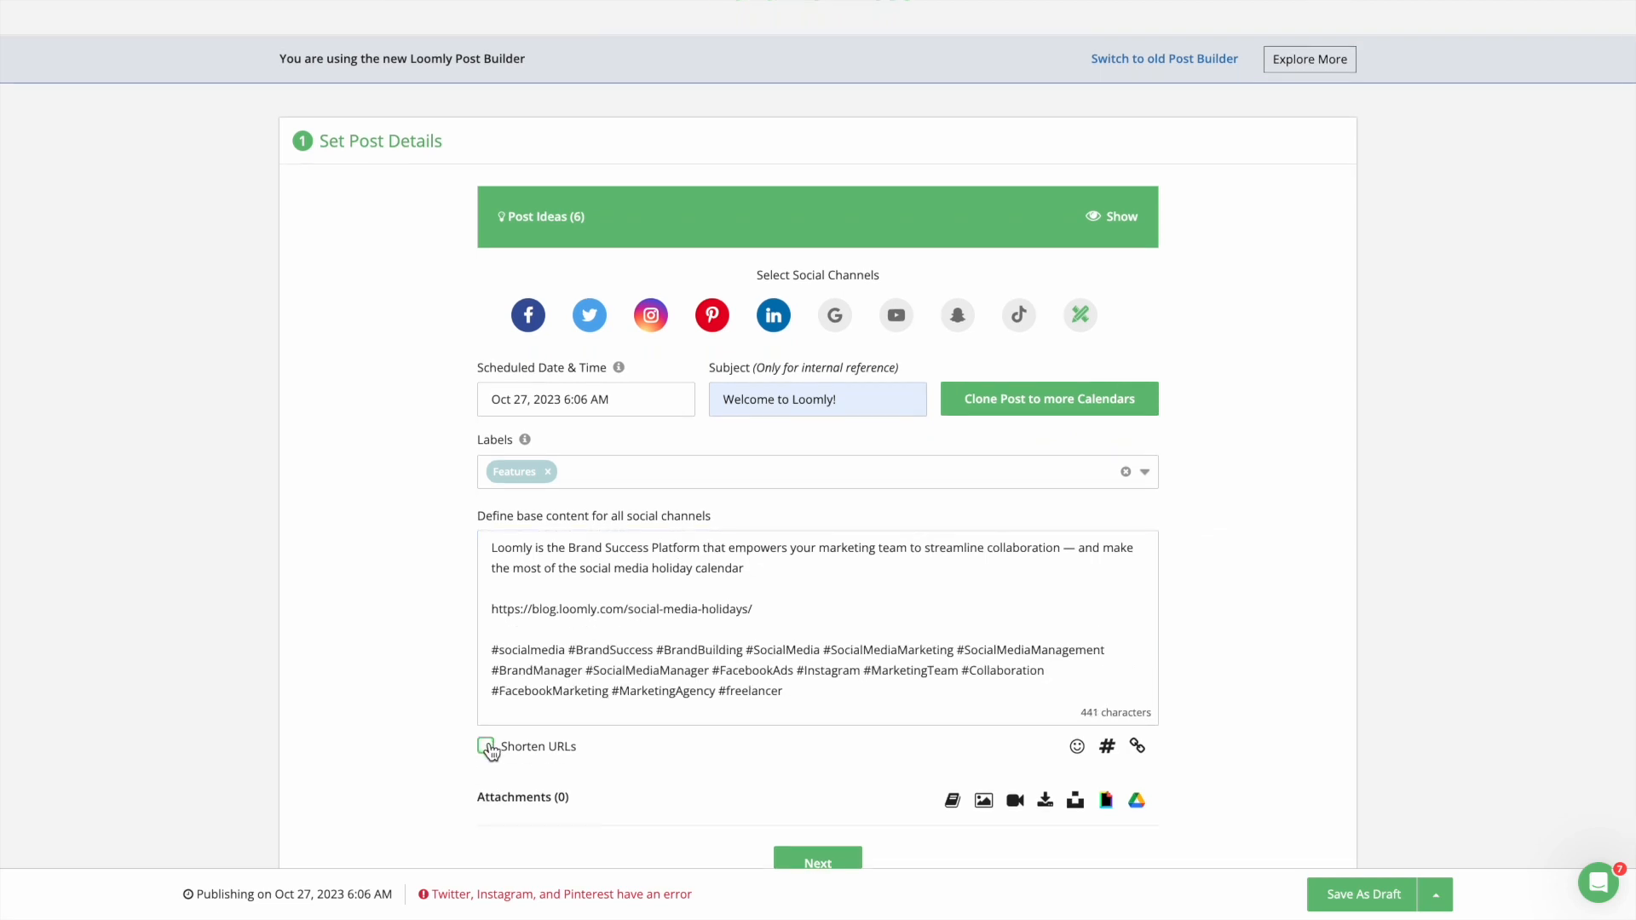
{"action": "left_click", "coordinate": [487, 747]}
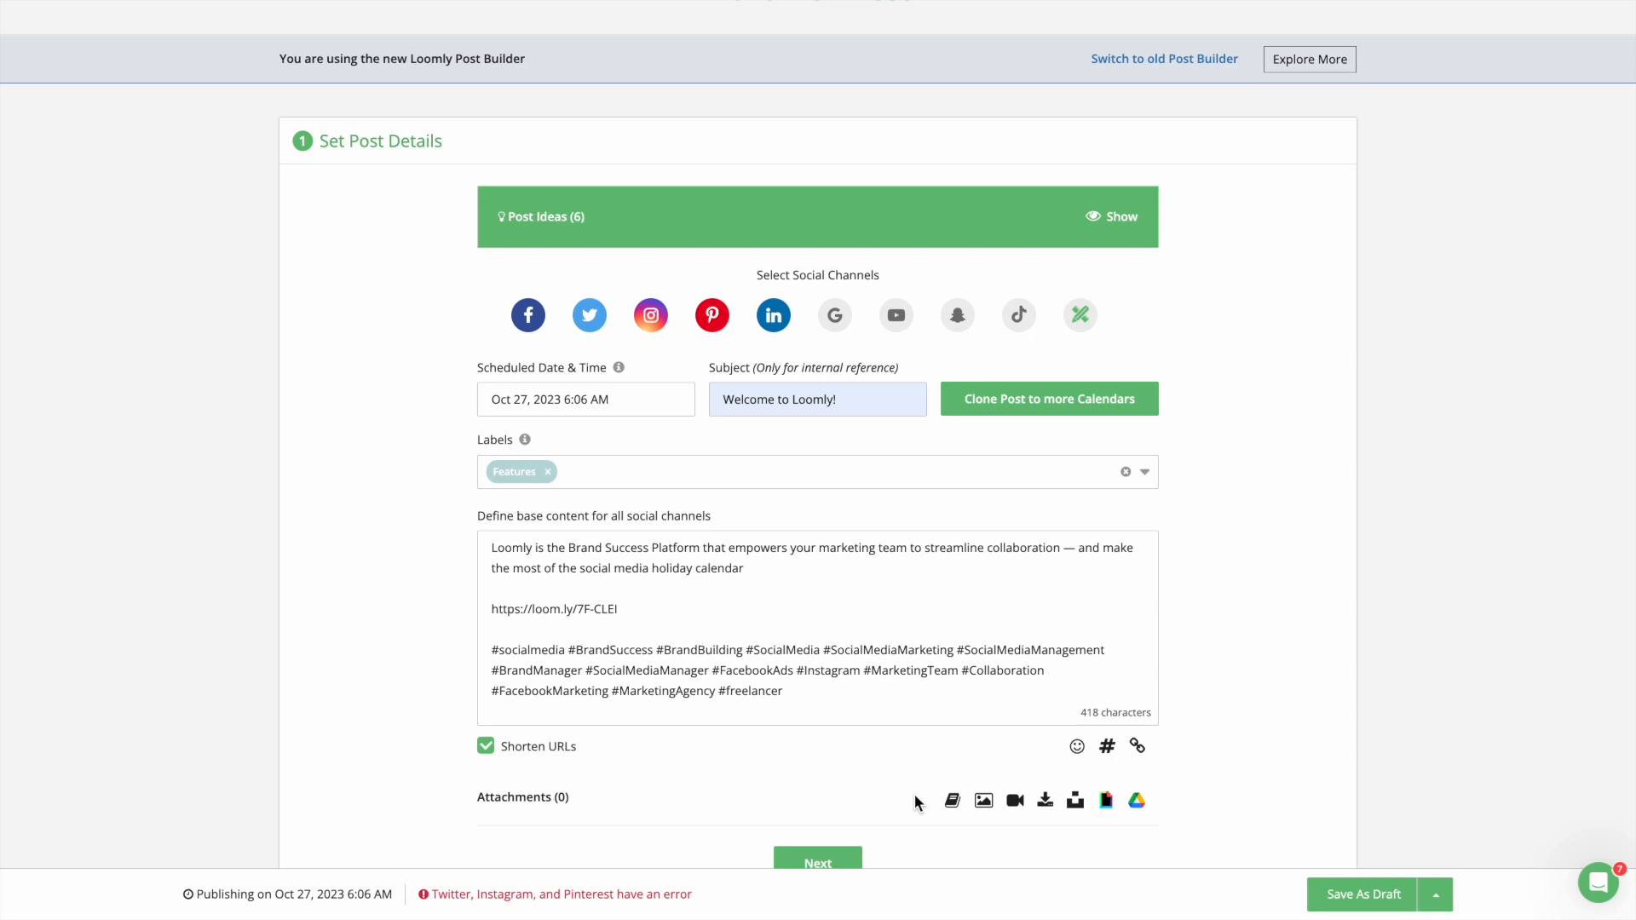
Attach the Unsplash photo by NEOM of a hiker on a desert dune to the post.
{"action": "scroll", "coordinate": [913, 794], "scroll_direction": "down", "scroll_amount": 1}
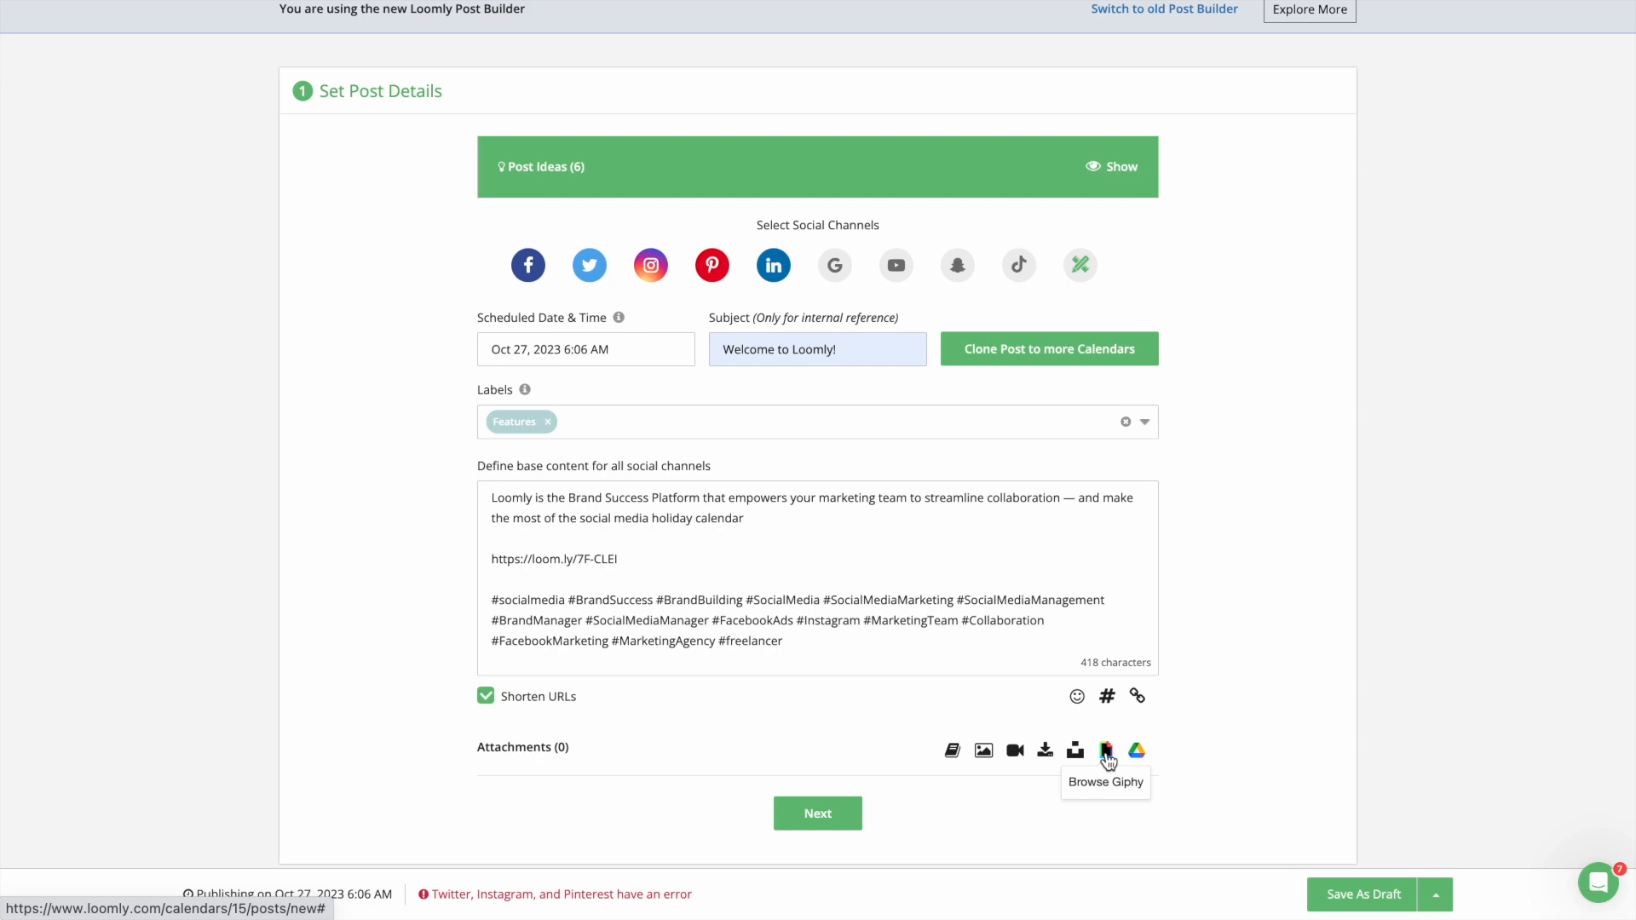
{"action": "left_click", "coordinate": [1077, 755]}
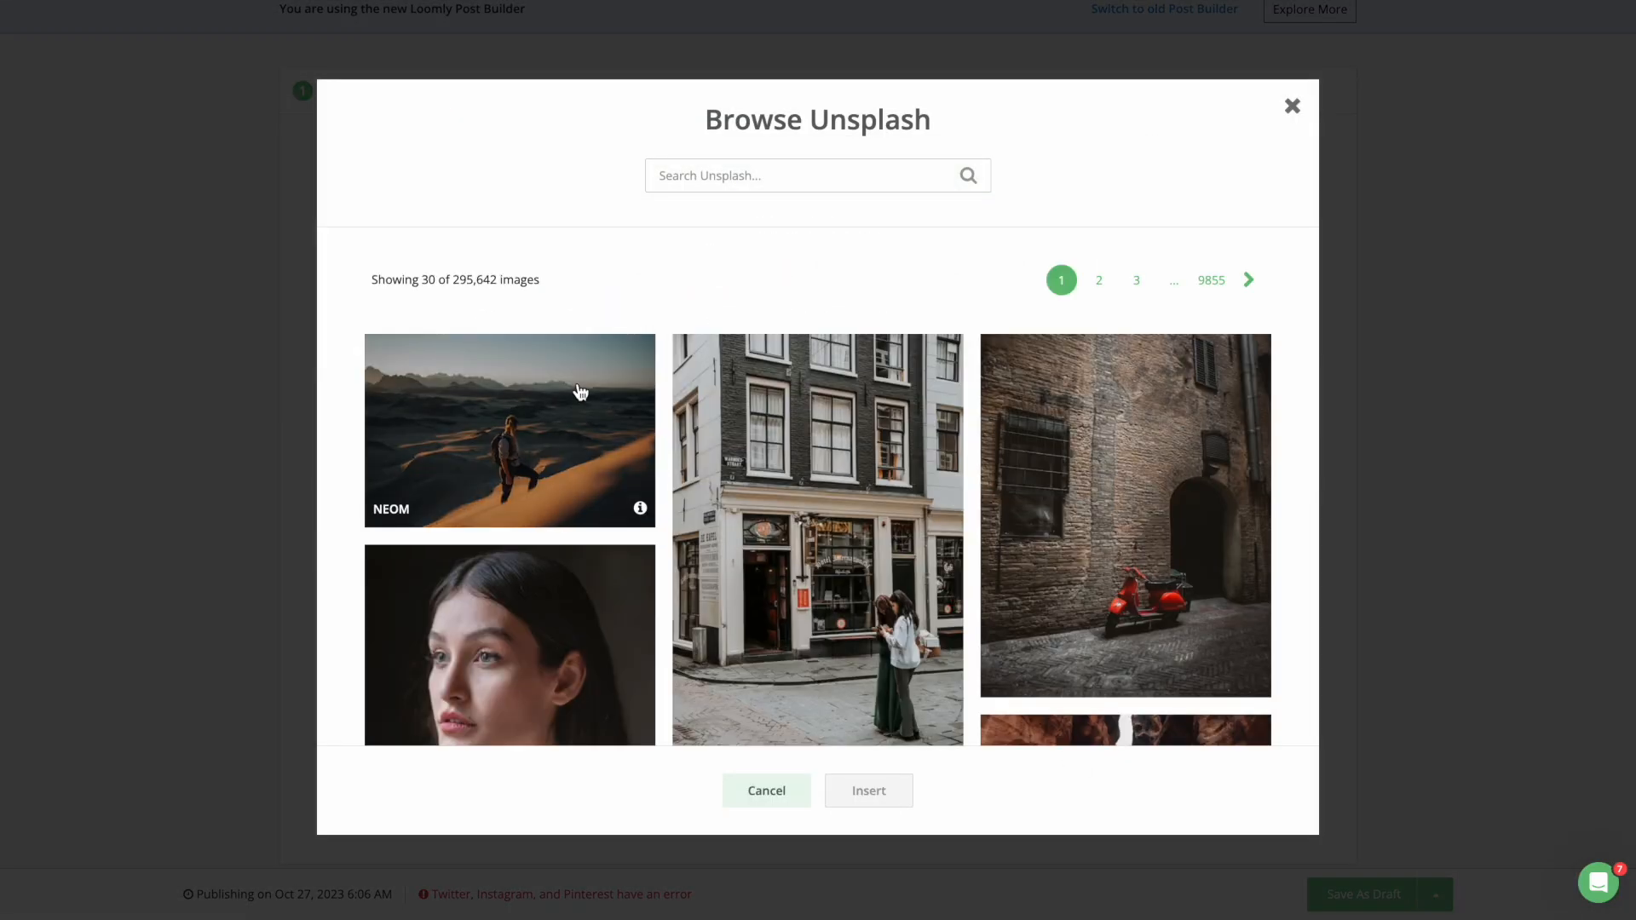
{"action": "left_click", "coordinate": [580, 392]}
{"action": "left_click", "coordinate": [862, 789]}
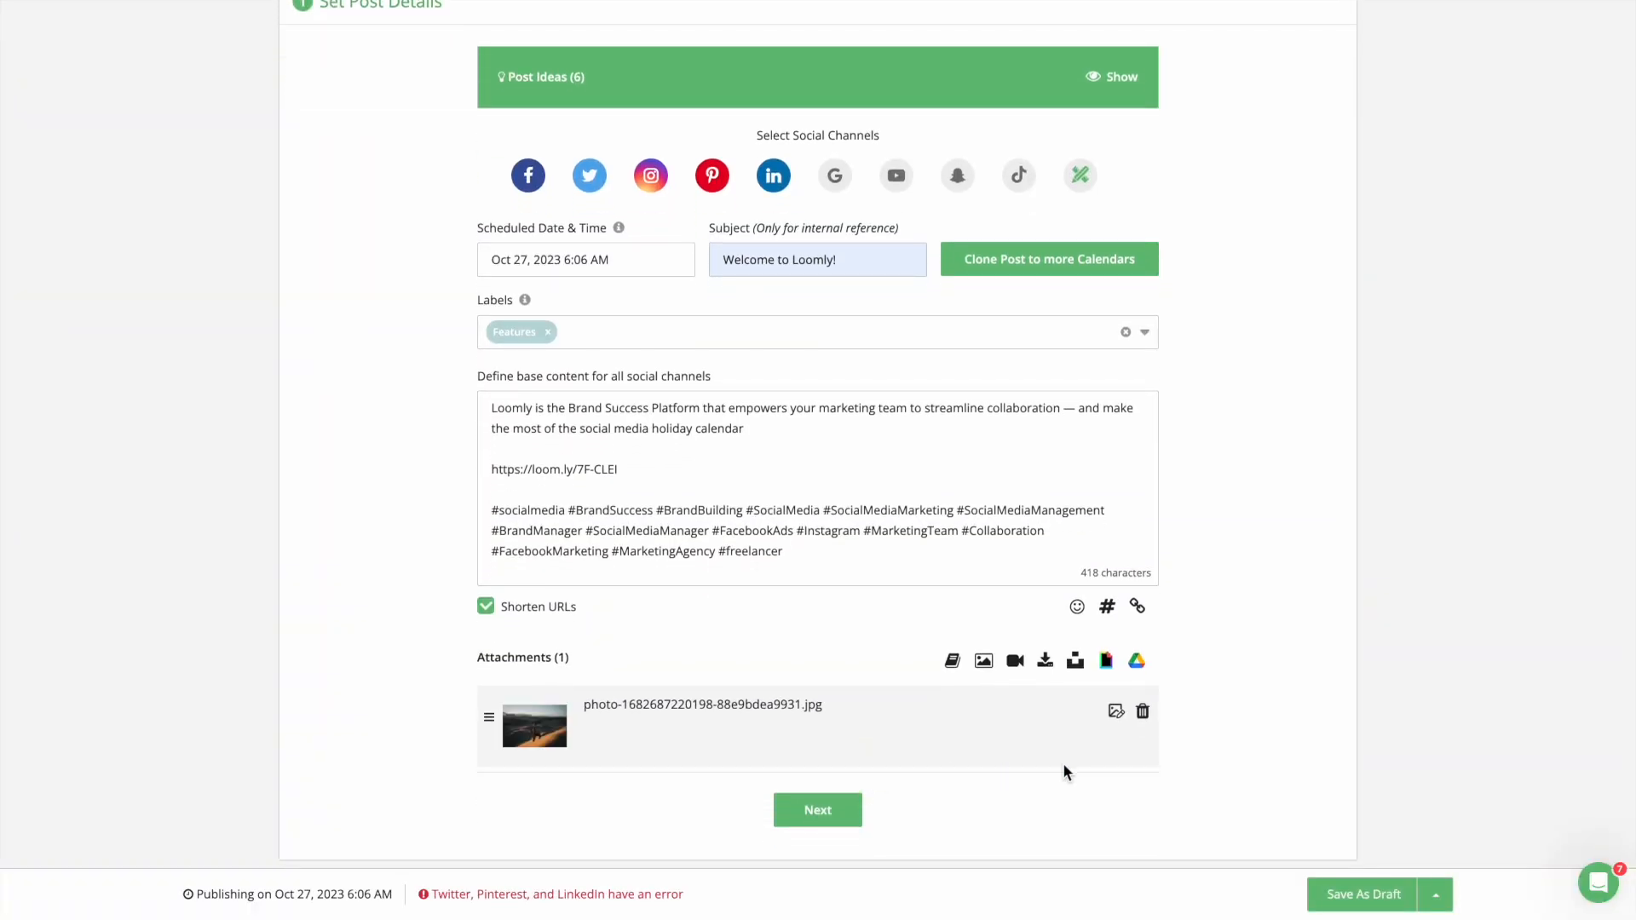
Crop the attached photo to a square, apply the black-and-white 1920 A.D. filter and save the edited image.
{"action": "left_click", "coordinate": [1116, 714]}
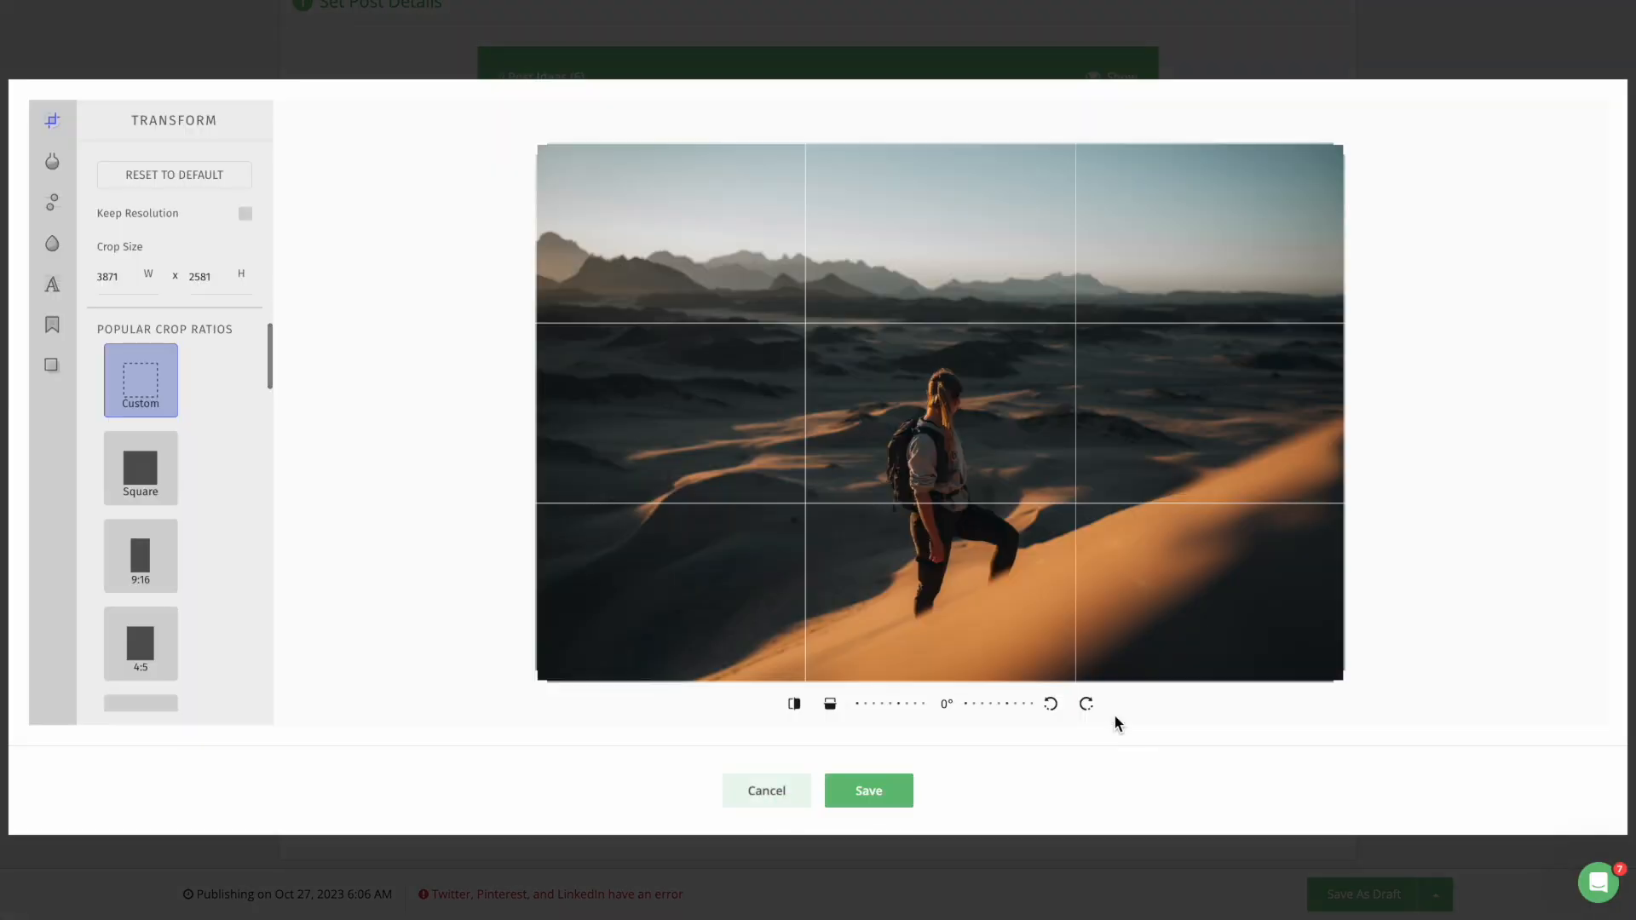
{"action": "left_click", "coordinate": [135, 436]}
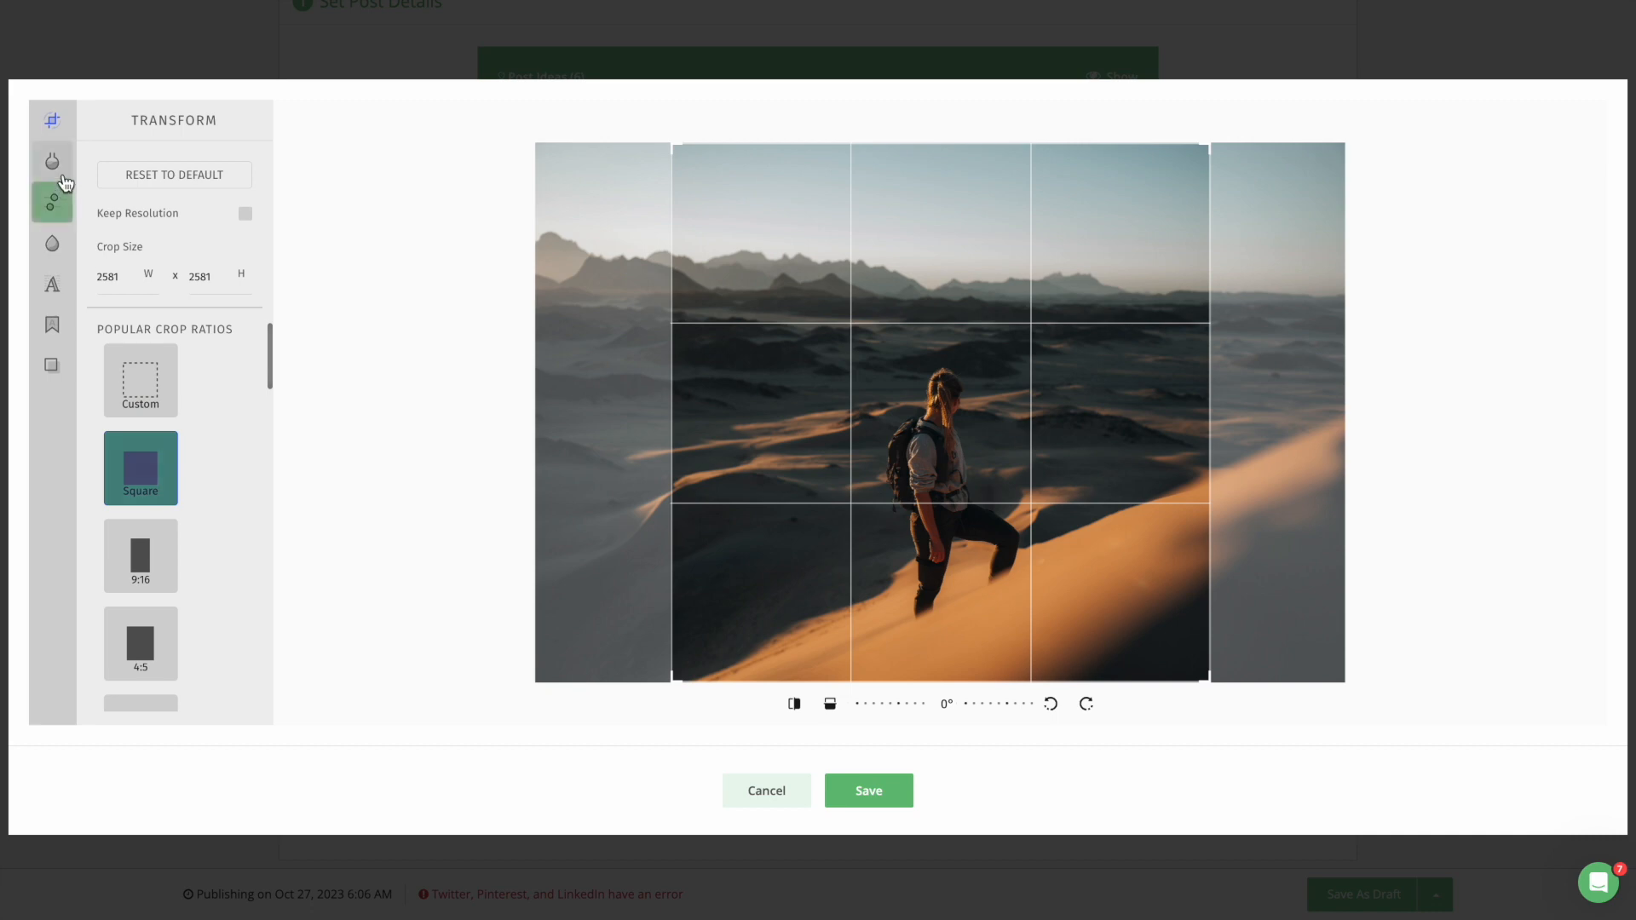
{"action": "left_click", "coordinate": [58, 168]}
{"action": "left_click", "coordinate": [167, 270]}
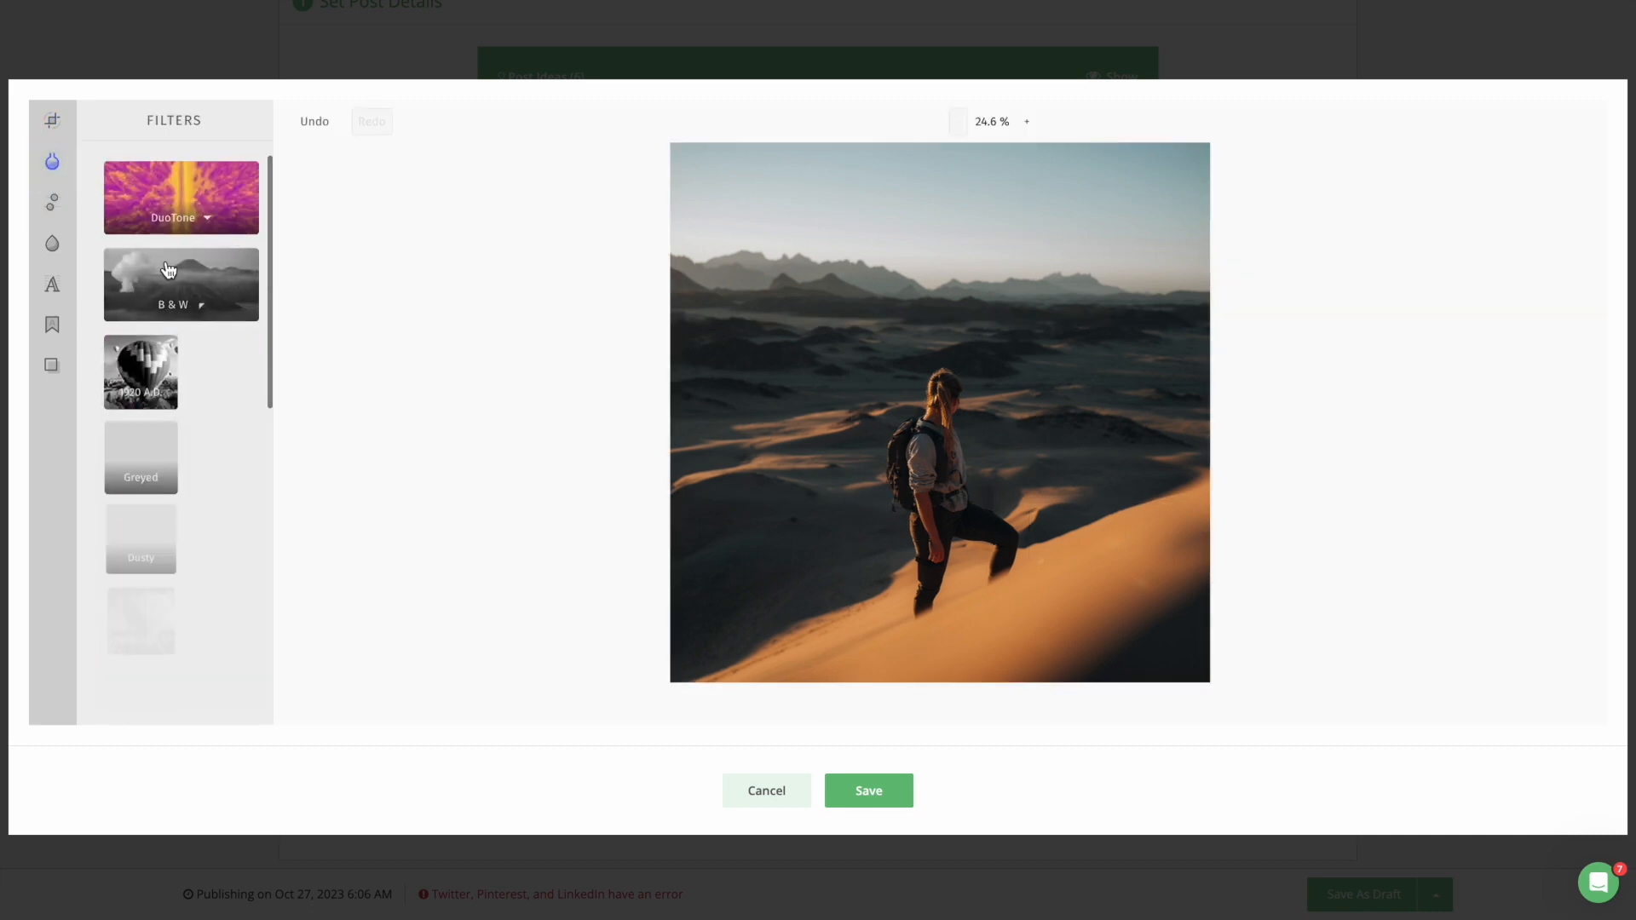
{"action": "left_click", "coordinate": [142, 364]}
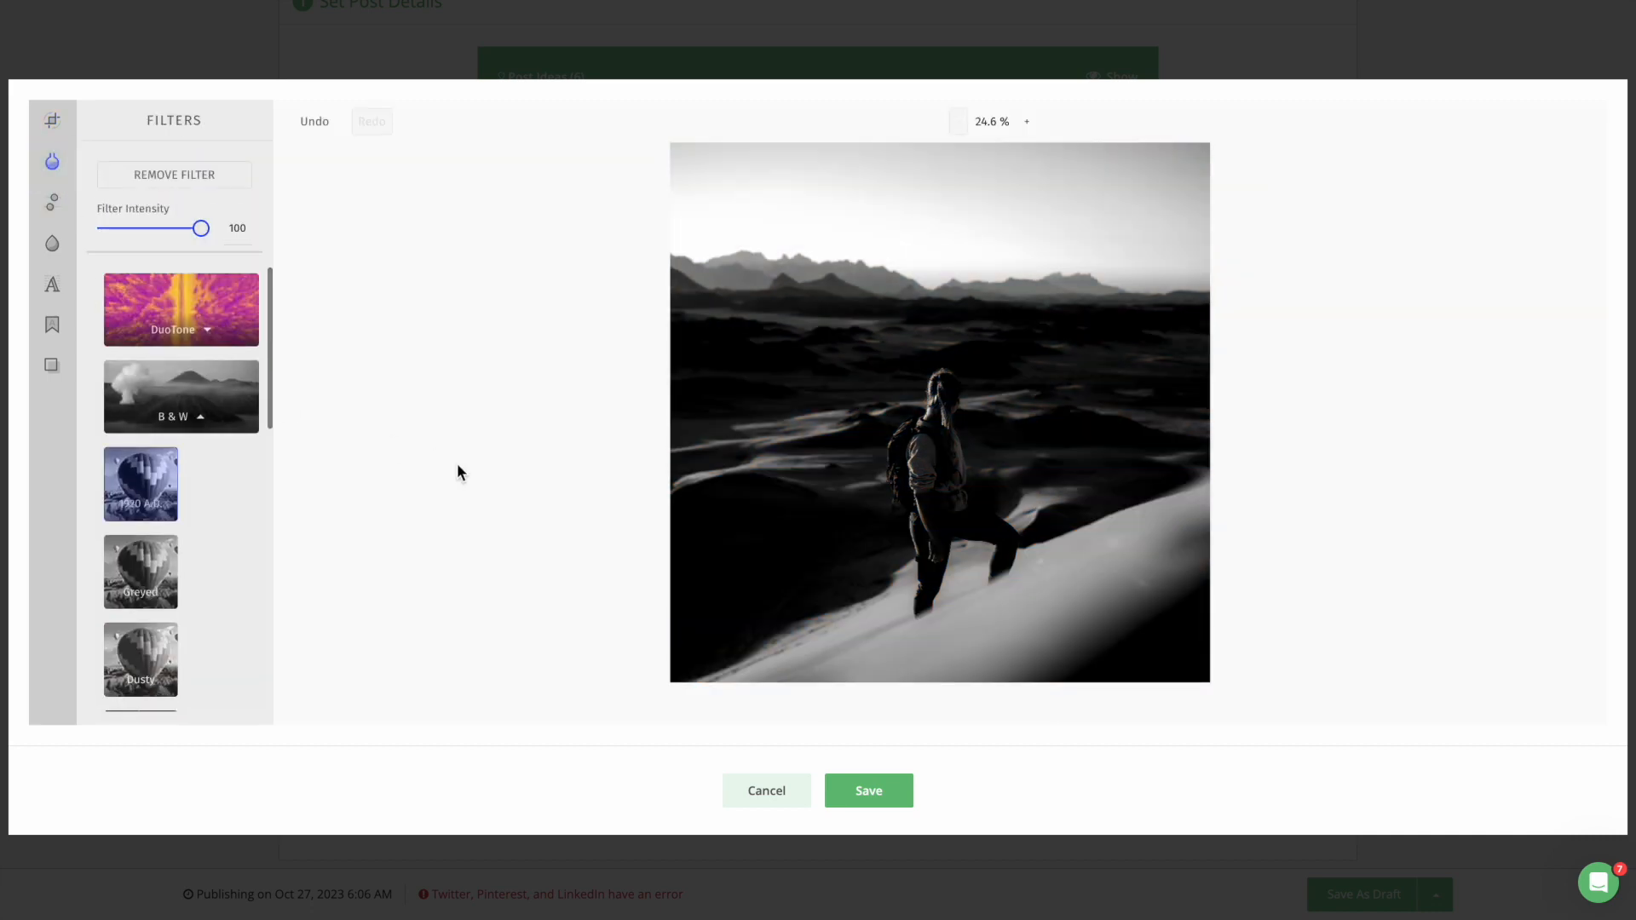
{"action": "left_click", "coordinate": [873, 796]}
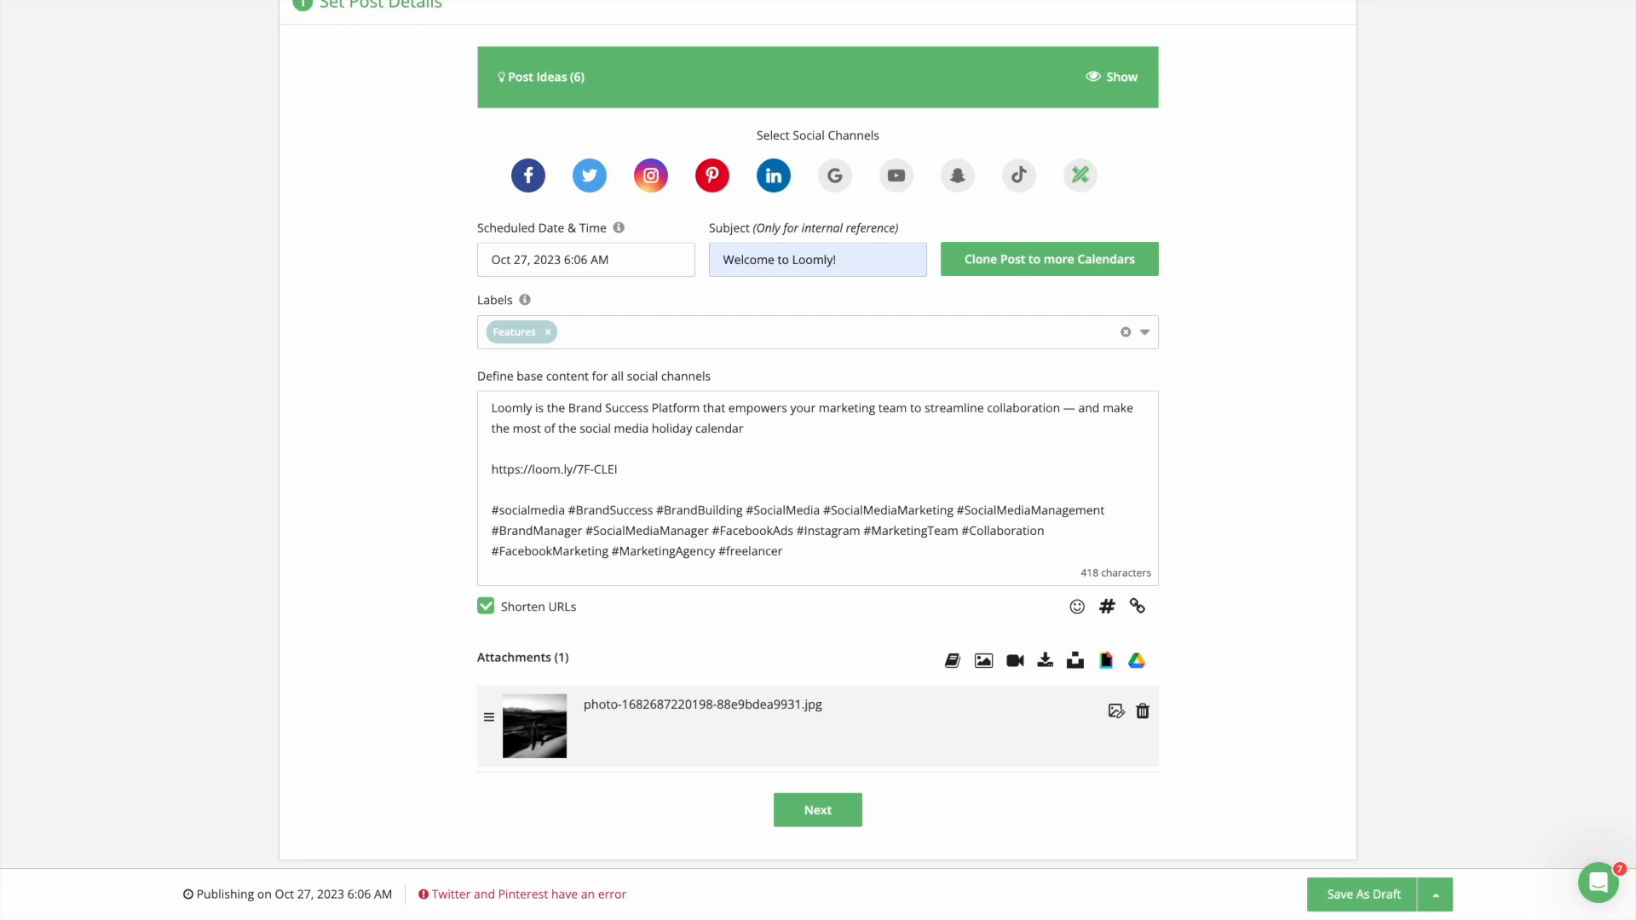
Proceed to fine-tuning each channel and review the Facebook version of the post.
{"action": "left_click", "coordinate": [801, 814]}
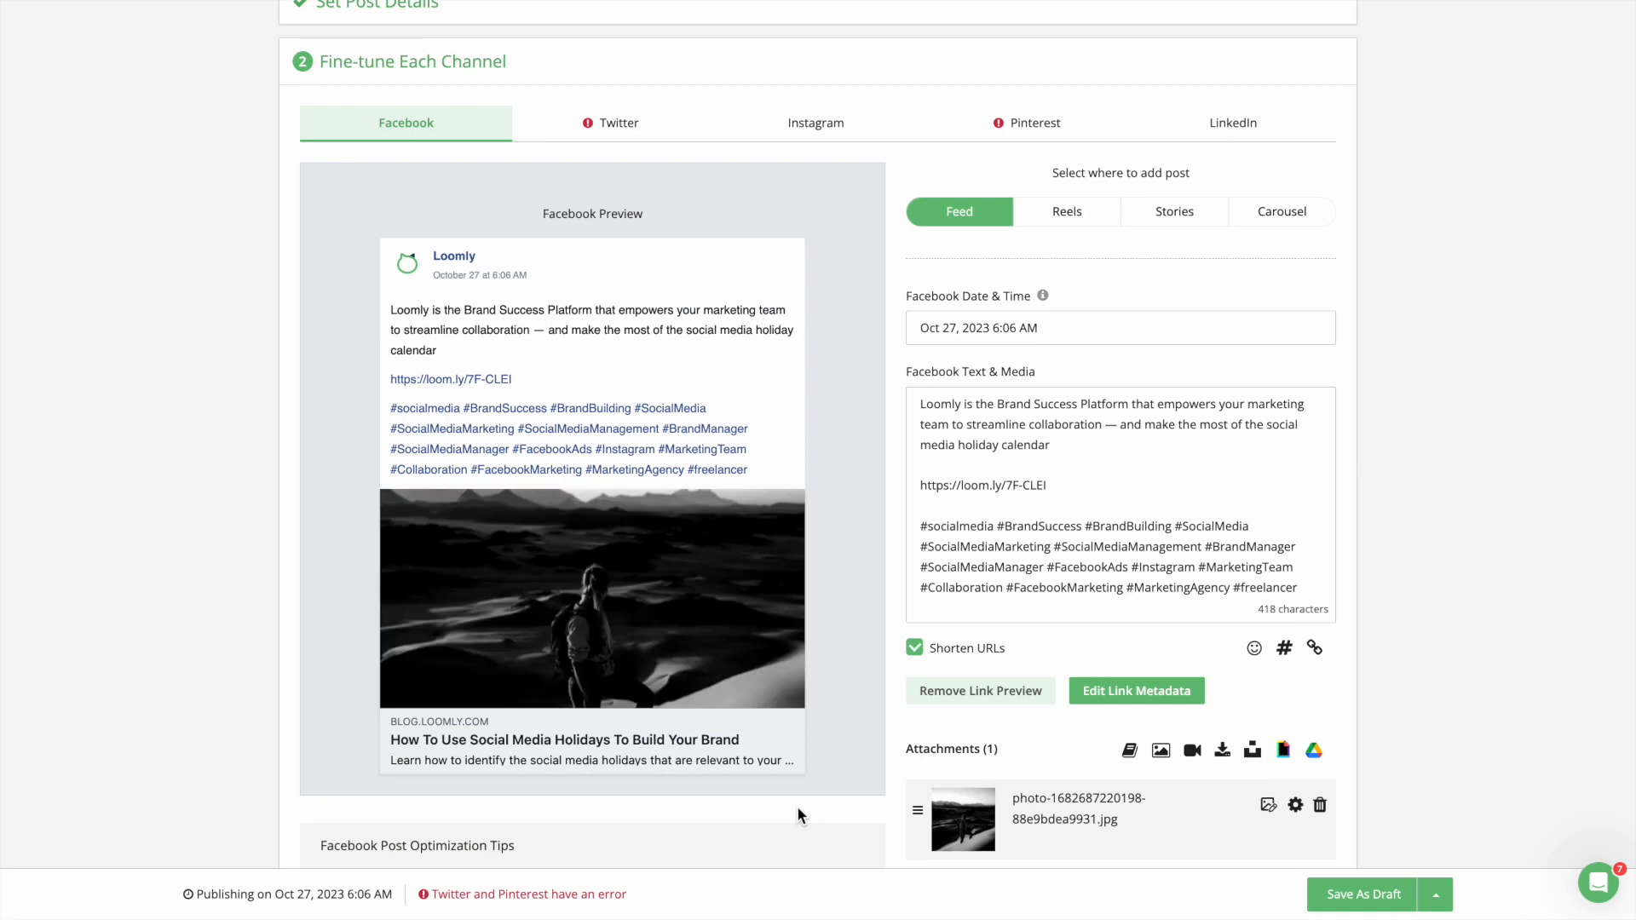
{"action": "scroll", "coordinate": [799, 813], "scroll_direction": "down", "scroll_amount": 1}
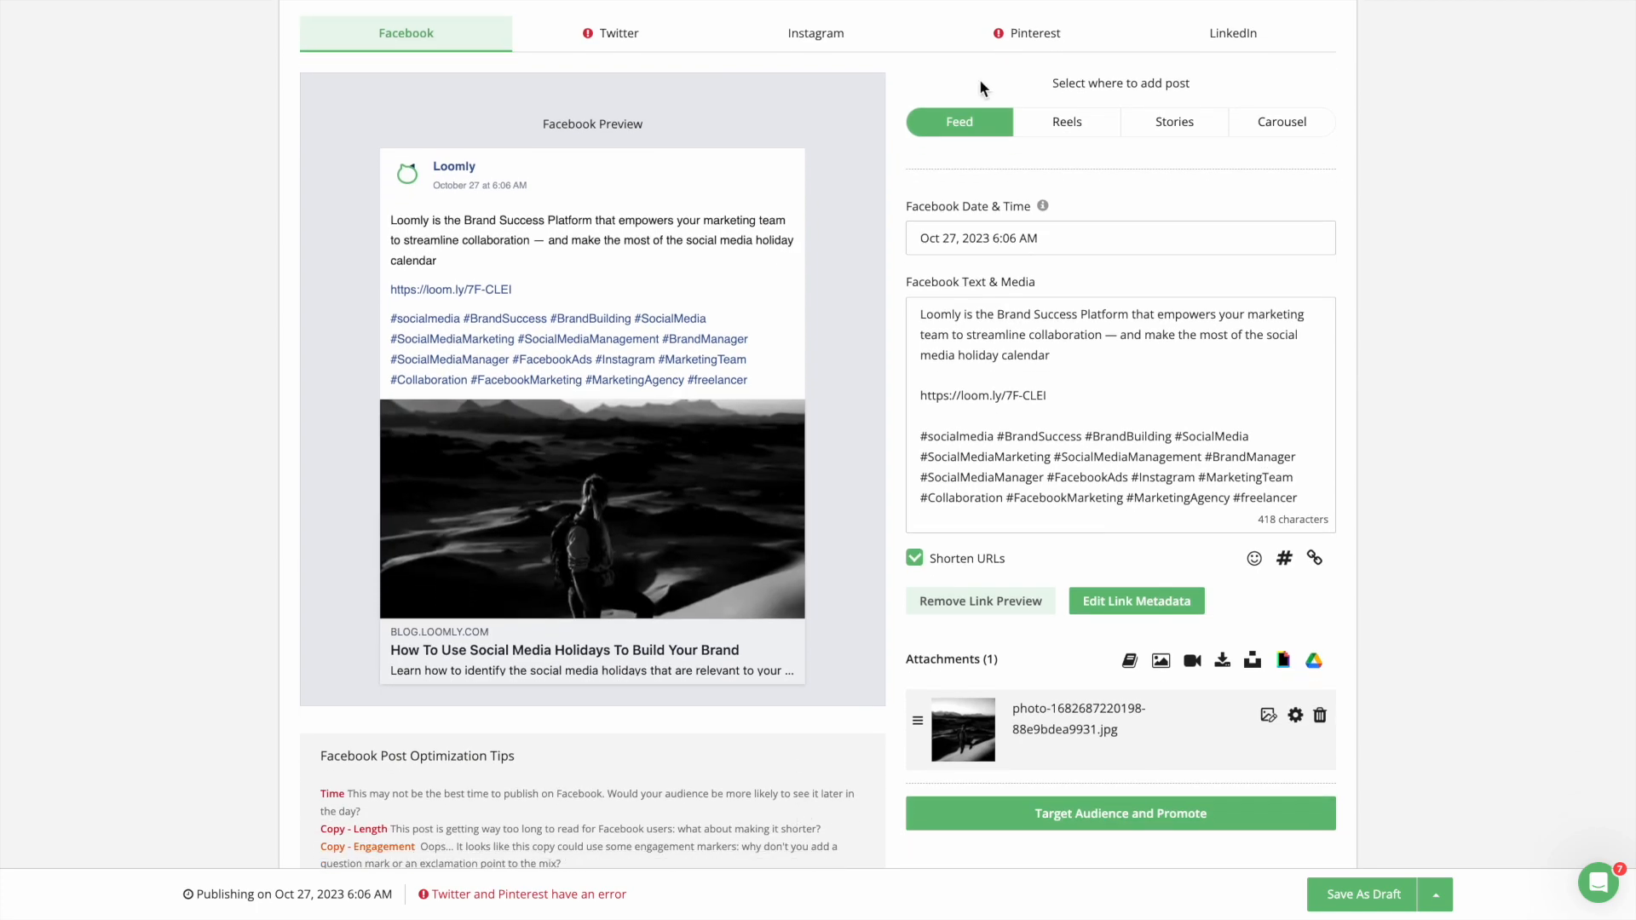
Choose the Loomly board for the Pinterest version of the post.
{"action": "left_click", "coordinate": [1024, 43]}
{"action": "left_click", "coordinate": [1018, 118]}
{"action": "left_click", "coordinate": [1019, 163]}
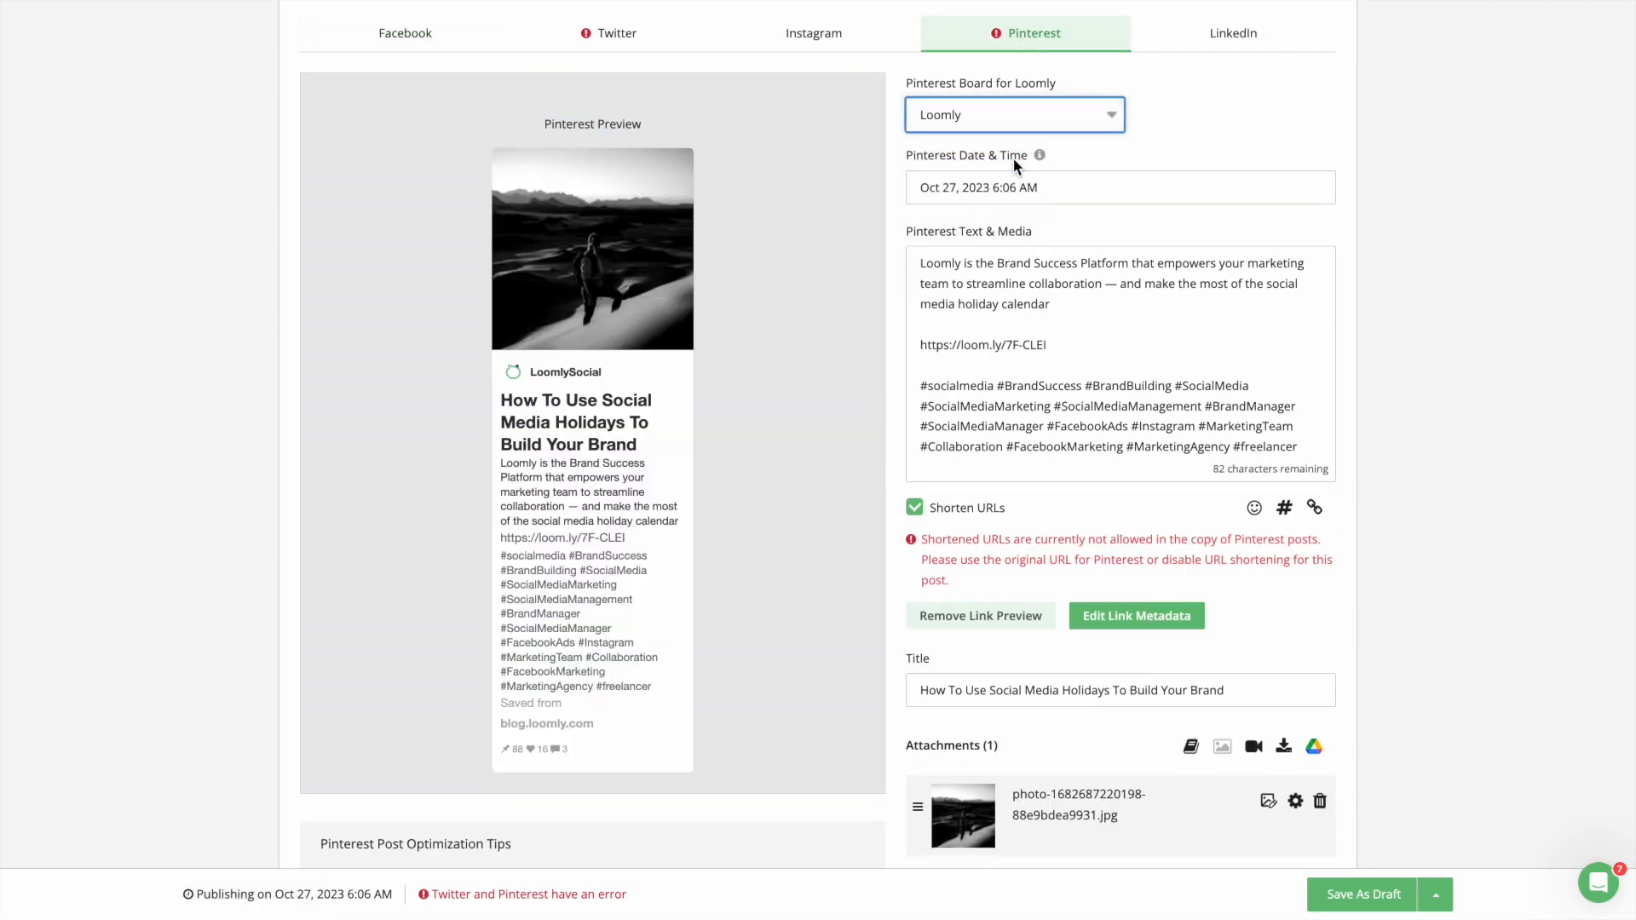
Shorten the Pinterest copy by removing the shortened link and all hashtags after #BrandBuilding.
{"action": "left_click_drag", "start_coordinate": [1051, 305], "coordinate": [1061, 348]}
{"action": "key", "text": "BackSpace"}
{"action": "left_click_drag", "start_coordinate": [1301, 406], "coordinate": [1174, 345]}
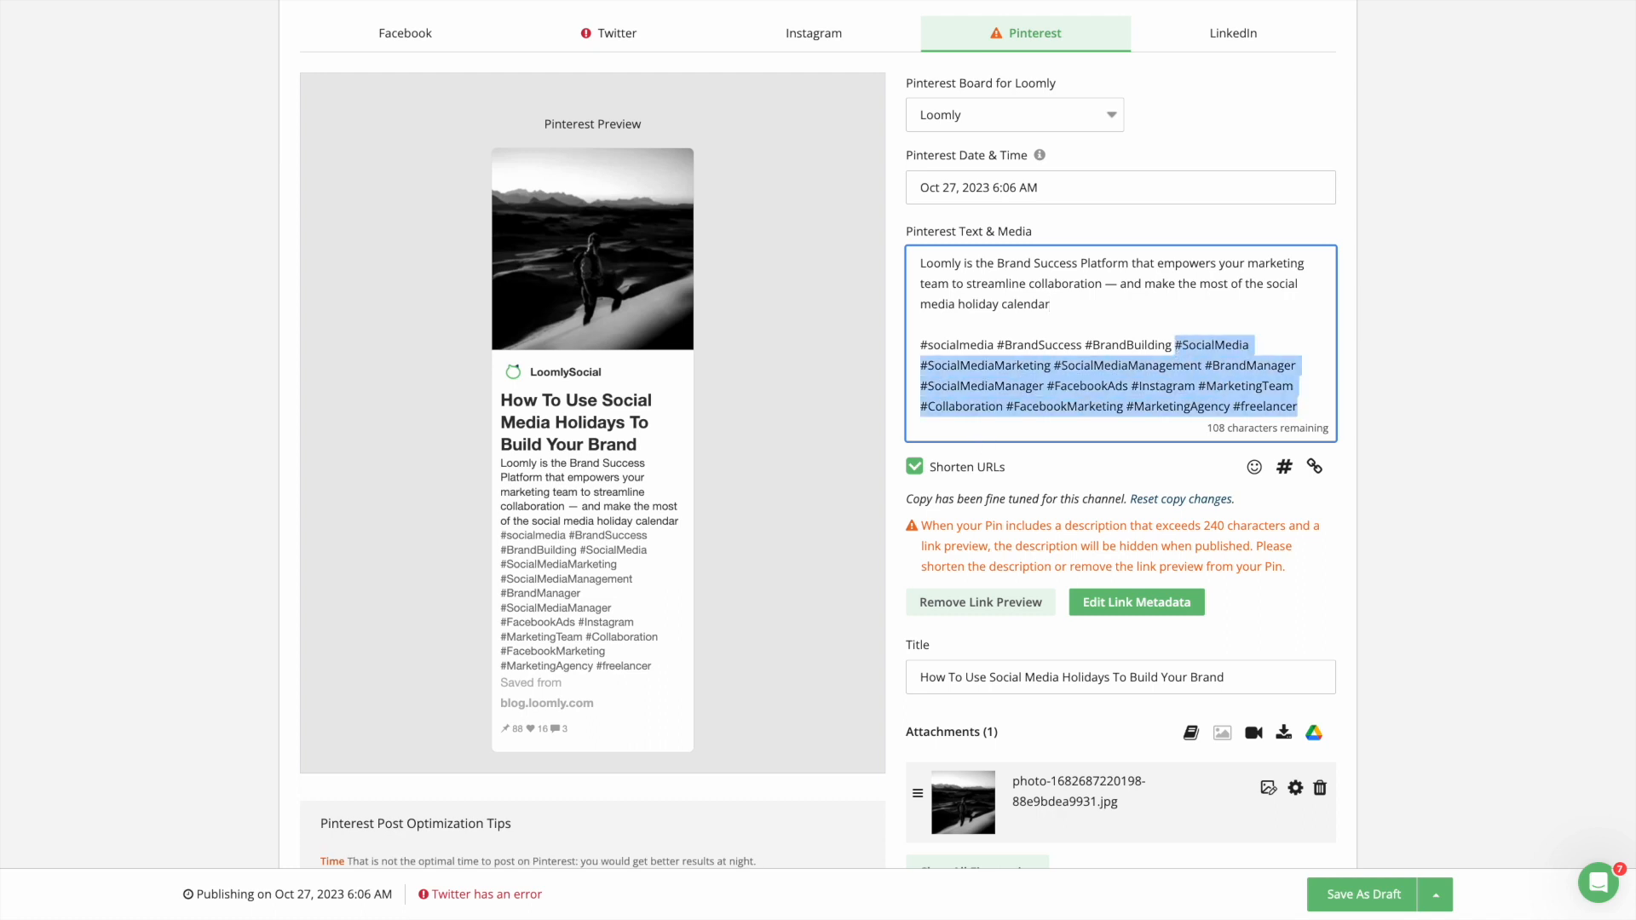
{"action": "key", "text": "BackSpace"}
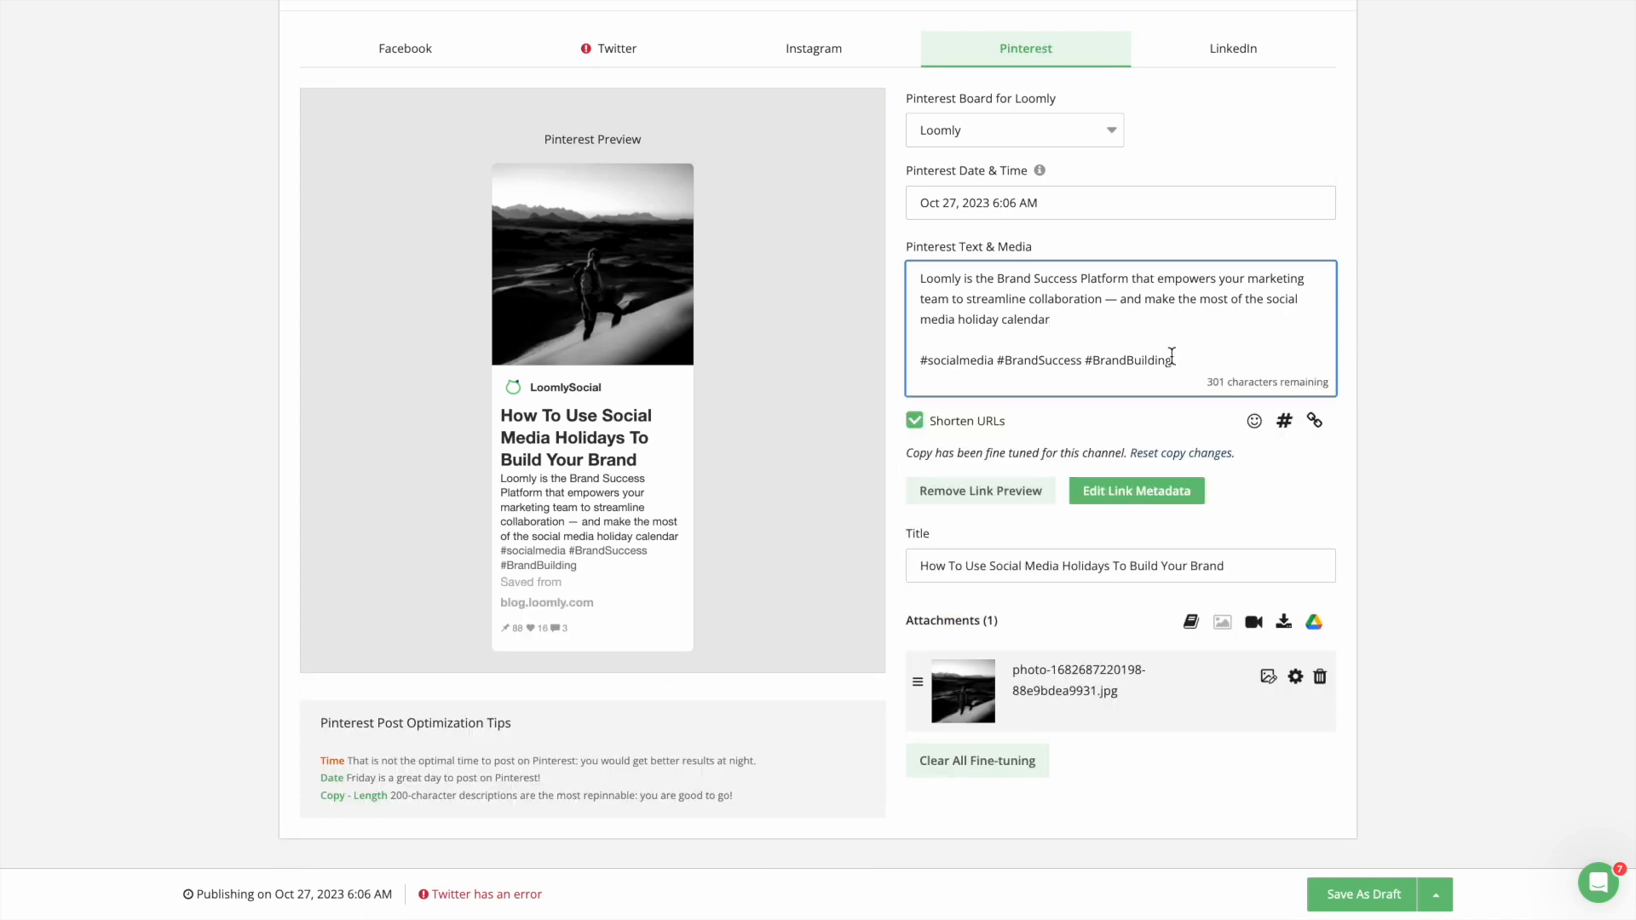
Cut the hashtags out of the Instagram copy and delete the shortened link along with the empty lines after the text.
{"action": "left_click", "coordinate": [809, 48]}
{"action": "left_click_drag", "start_coordinate": [1307, 603], "coordinate": [913, 540]}
{"action": "key", "text": "ctrl+c"}
{"action": "key", "text": "BackSpace"}
{"action": "left_click_drag", "start_coordinate": [1065, 503], "coordinate": [922, 505]}
{"action": "key", "text": "BackSpace"}
{"action": "key", "text": "BackSpace"}
{"action": "key", "text": "BackSpace"}
{"action": "key", "text": "BackSpace"}
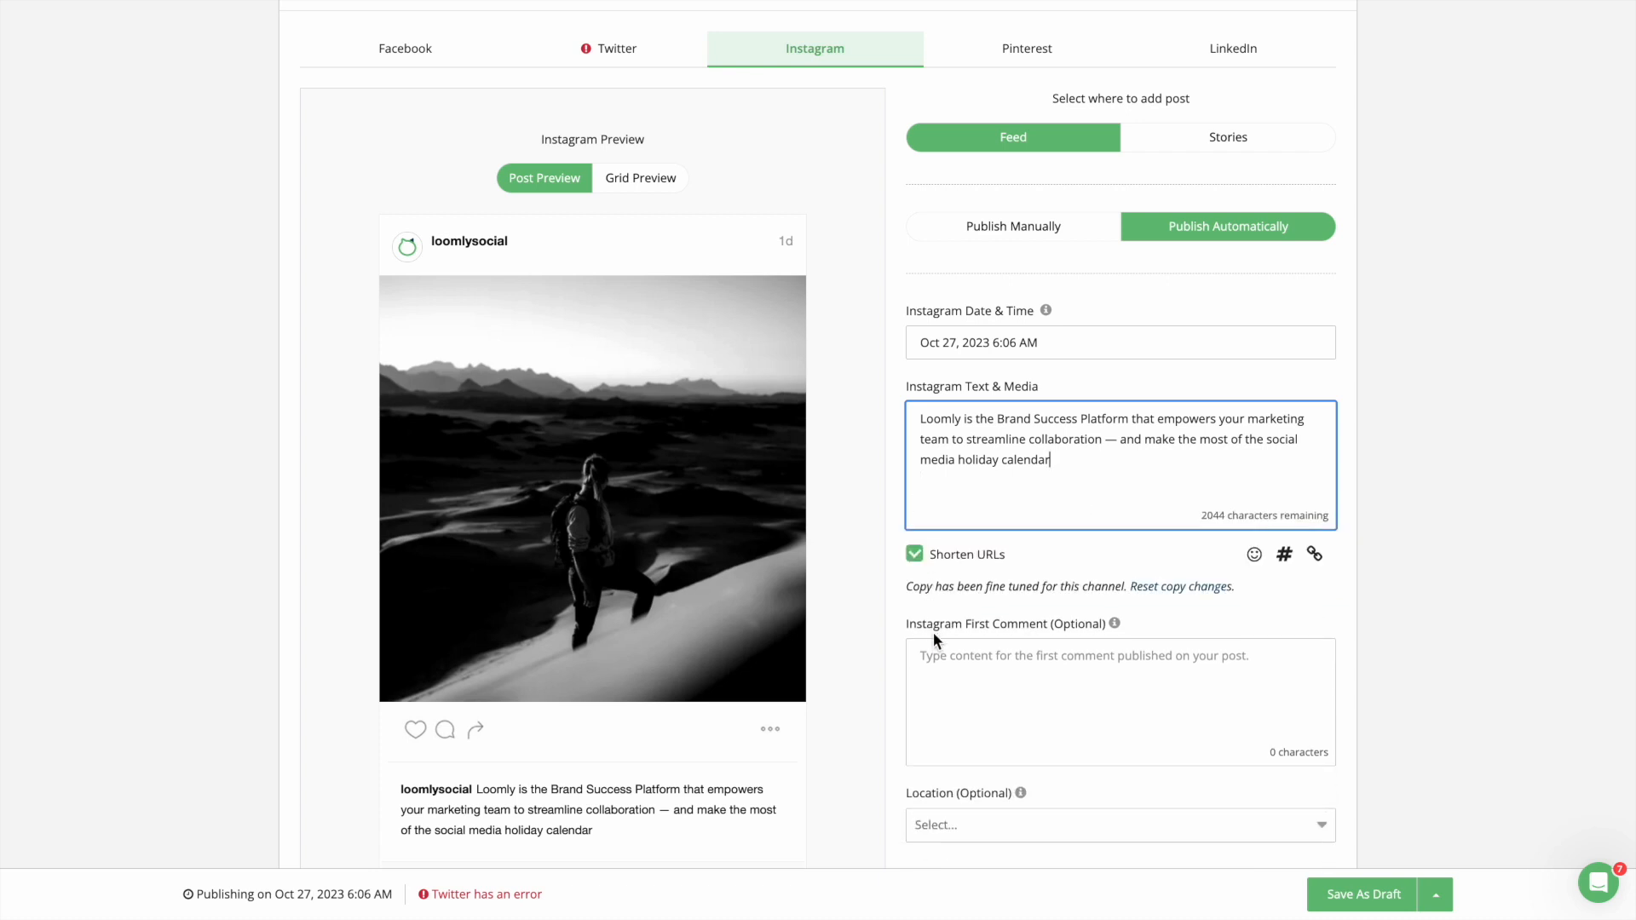
Paste the cut hashtags as the Instagram first comment and check them in the post preview.
{"action": "left_click", "coordinate": [938, 655]}
{"action": "key", "text": "ctrl+v"}
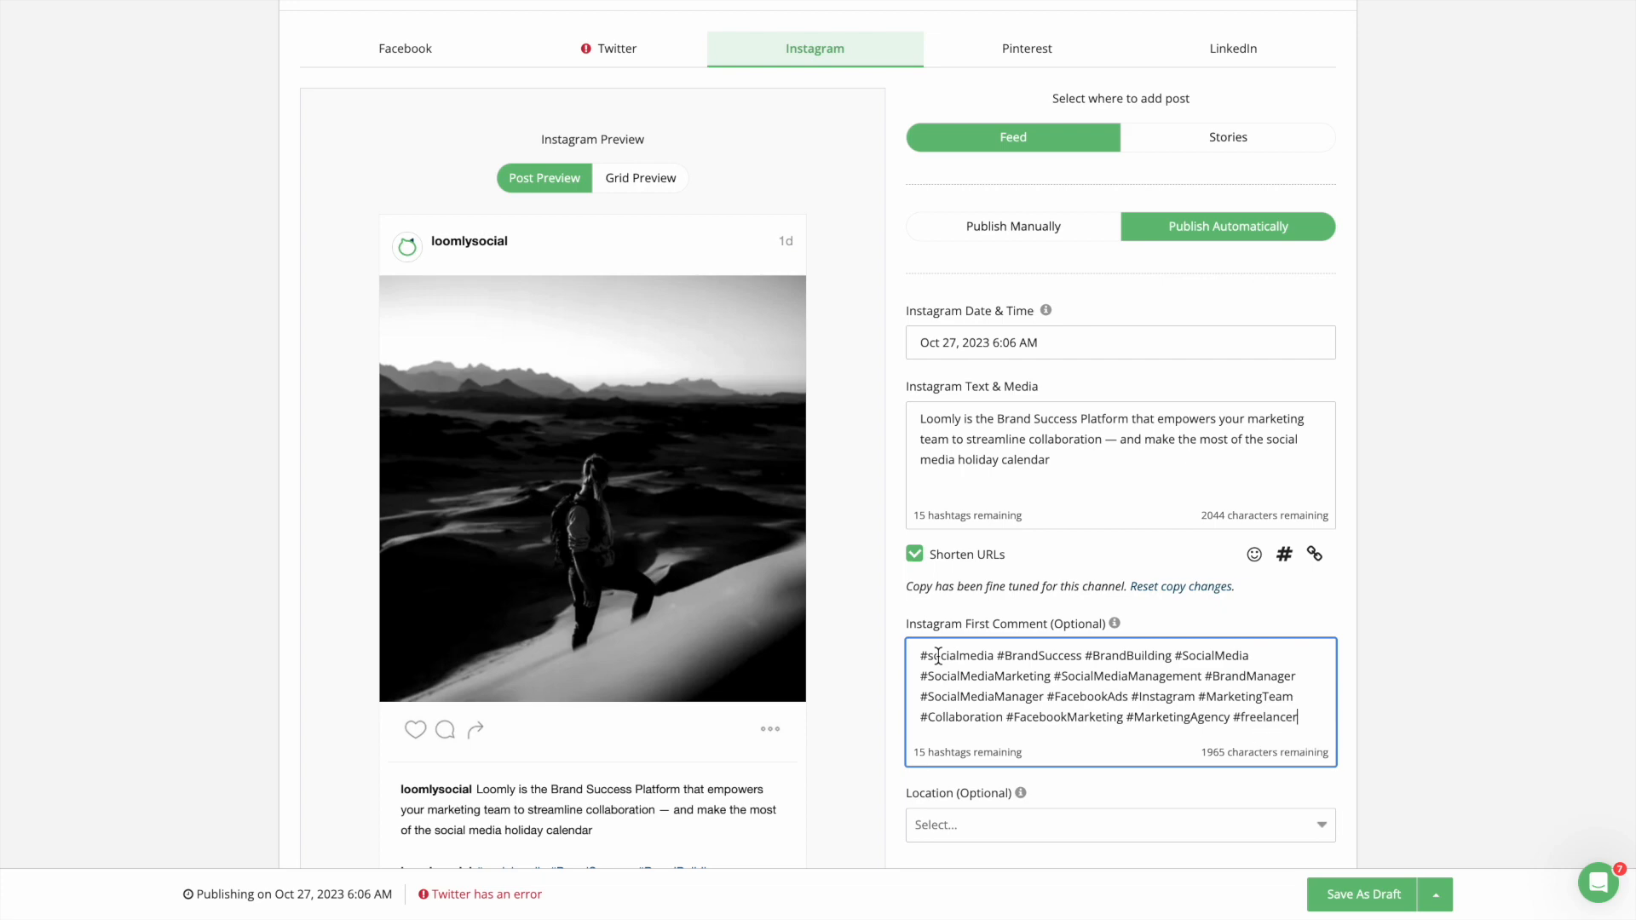
{"action": "scroll", "coordinate": [938, 655], "scroll_direction": "down", "scroll_amount": 3}
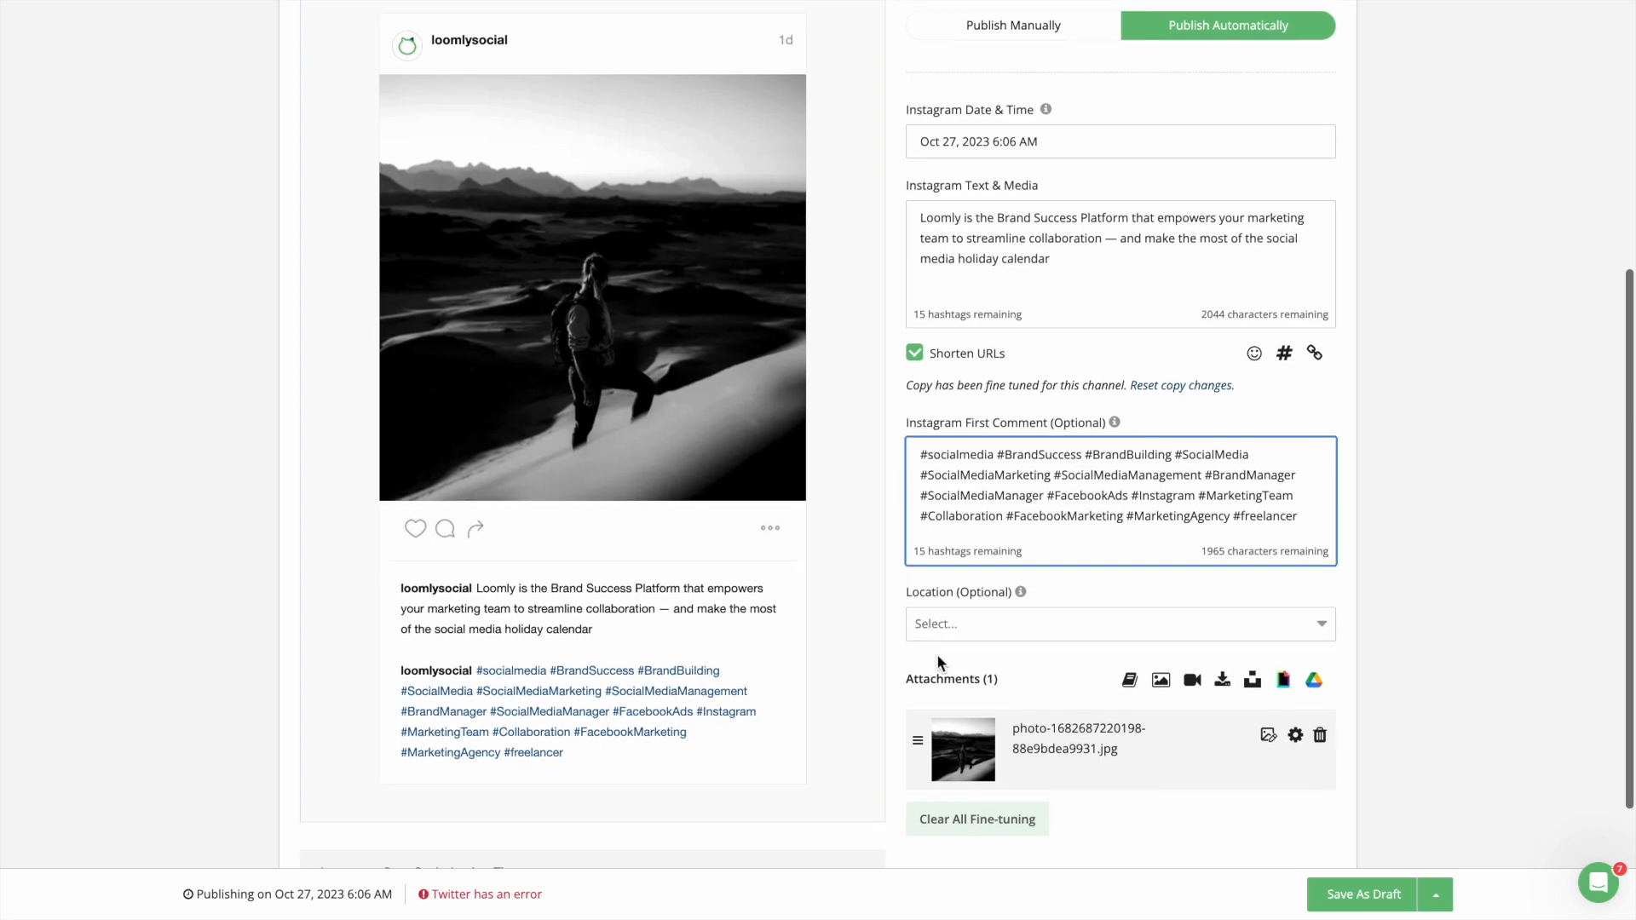
Shorten the Twitter copy by deleting the hashtags before #Collaboration, and review the Twitter post optimization tips.
{"action": "scroll", "coordinate": [938, 656], "scroll_direction": "up", "scroll_amount": 3}
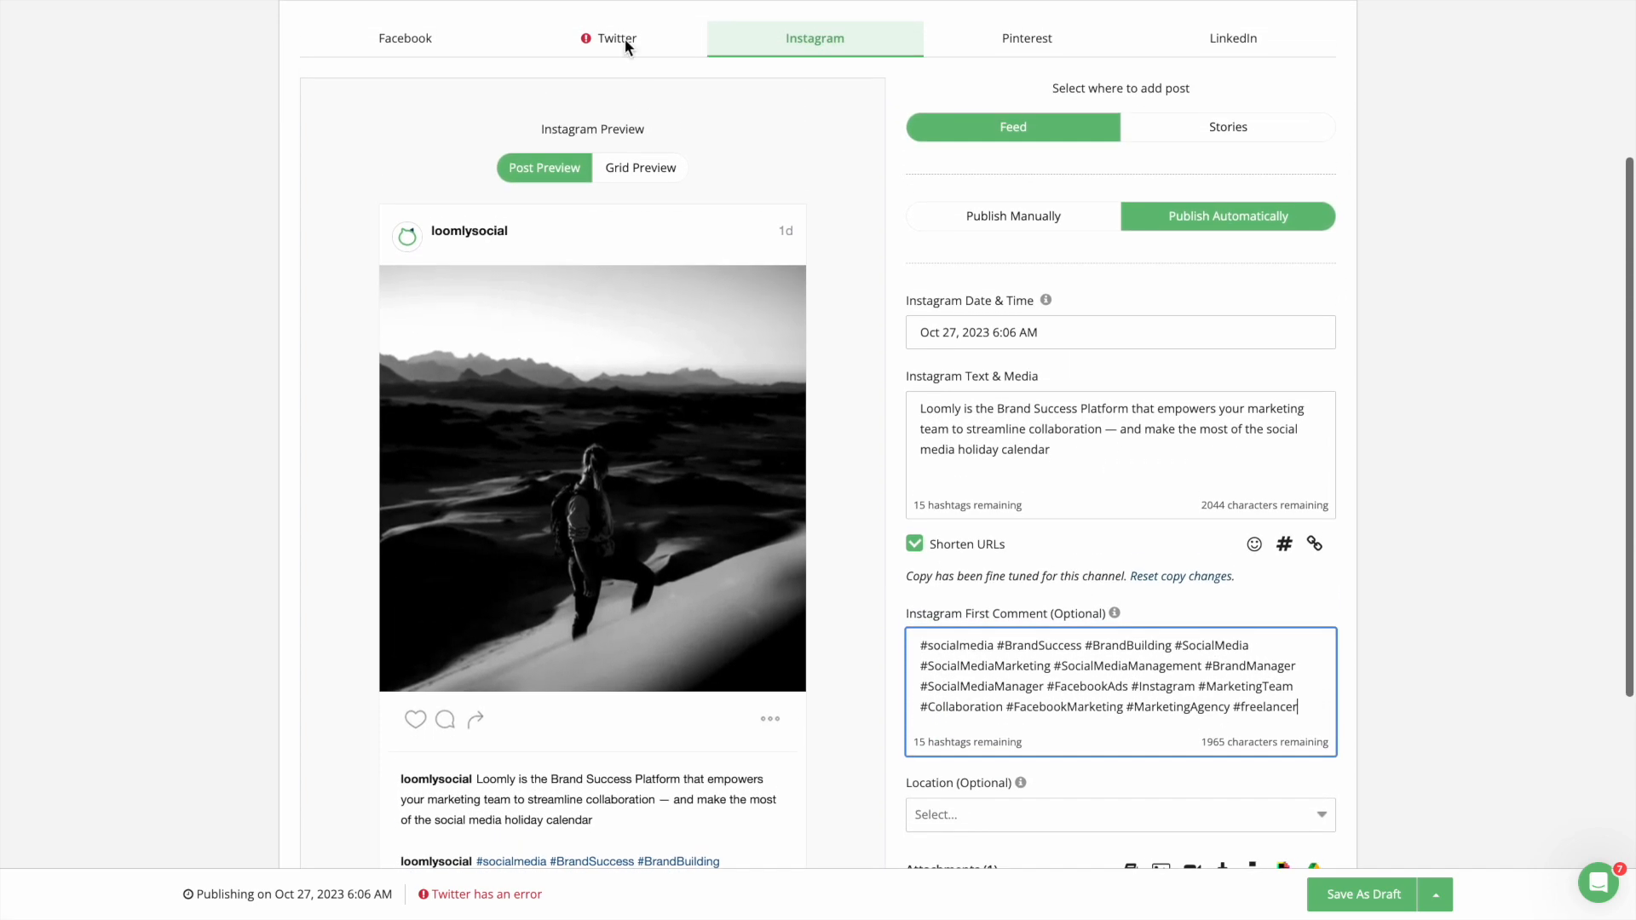
{"action": "left_click", "coordinate": [623, 39]}
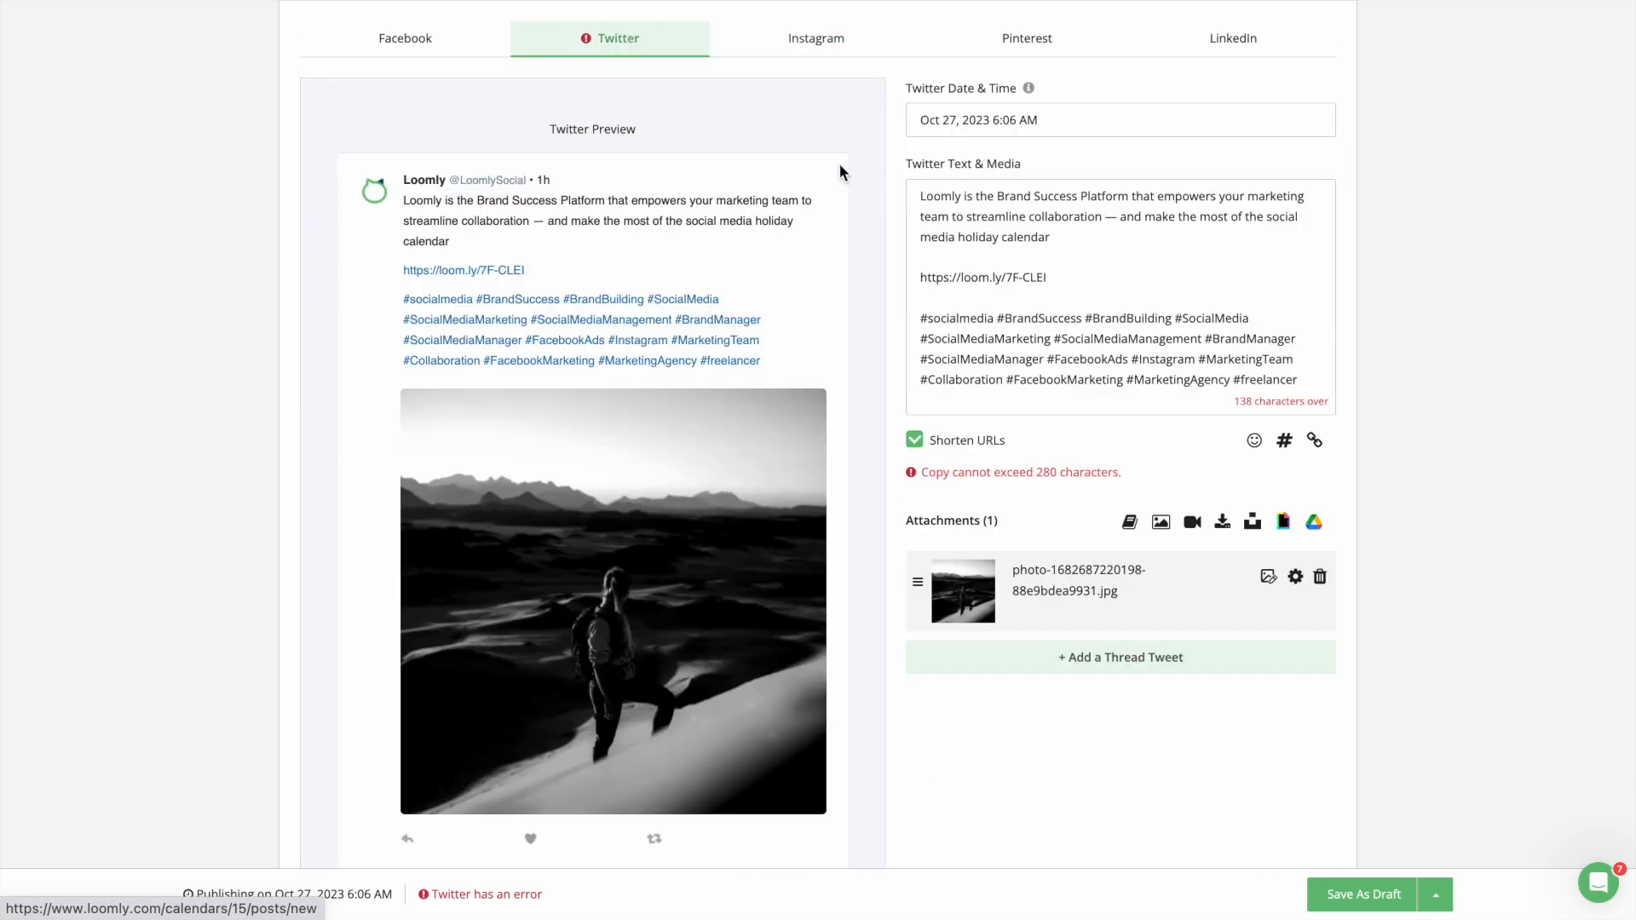
{"action": "left_click_drag", "start_coordinate": [920, 380], "coordinate": [919, 318]}
{"action": "key", "text": "BackSpace"}
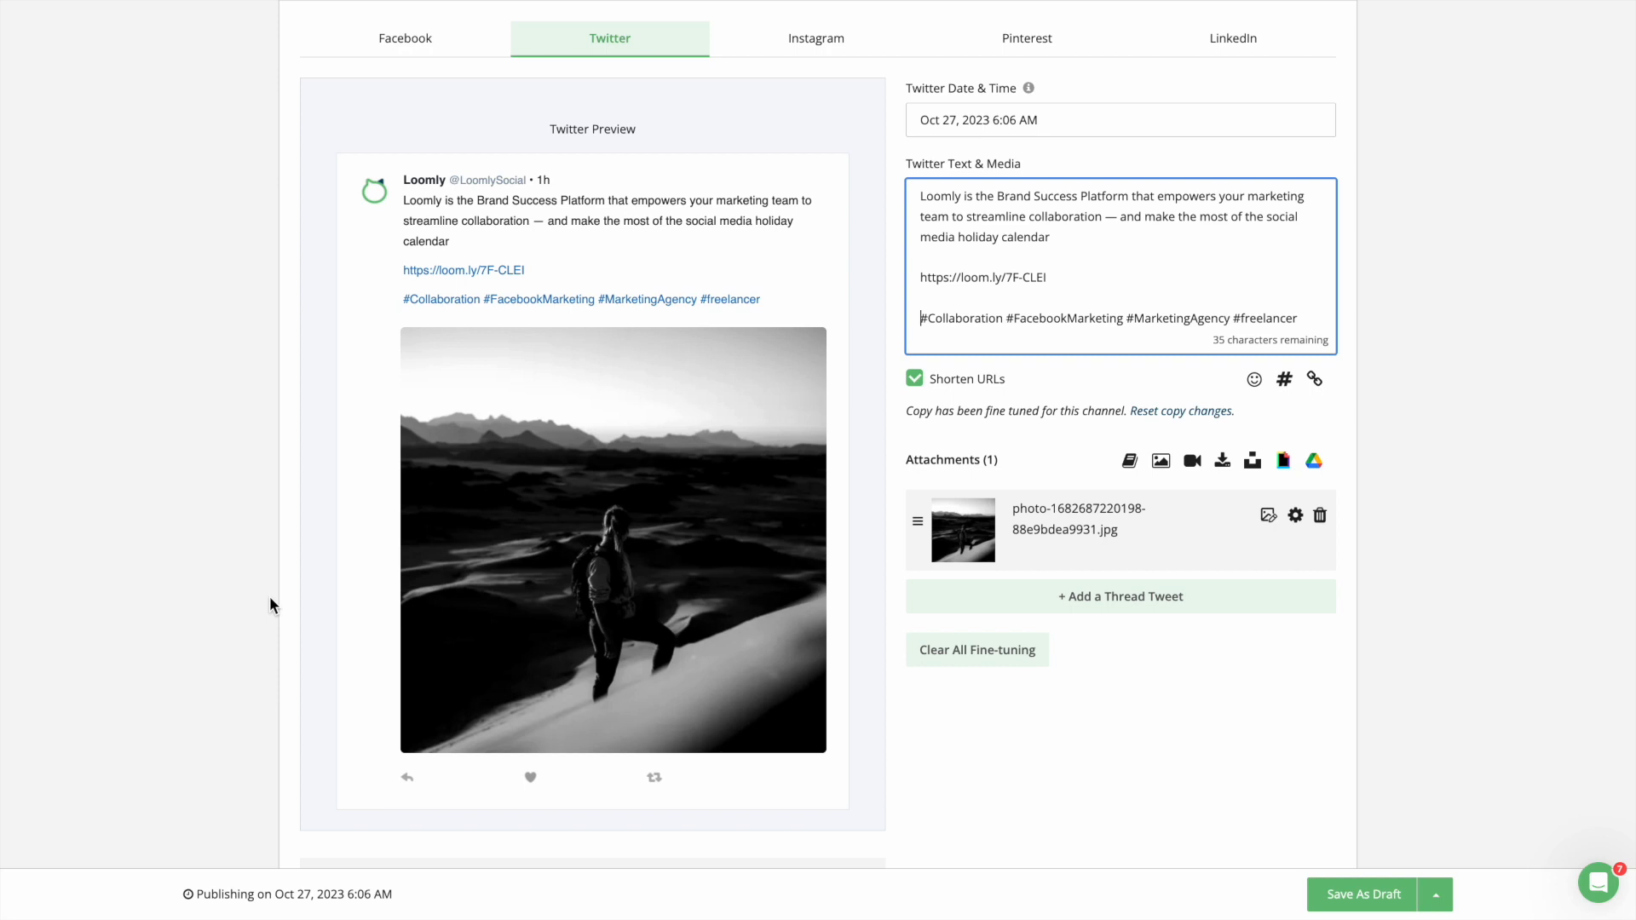
{"action": "scroll", "coordinate": [270, 602], "scroll_direction": "down", "scroll_amount": 2}
{"action": "scroll", "coordinate": [270, 598], "scroll_direction": "down", "scroll_amount": 1}
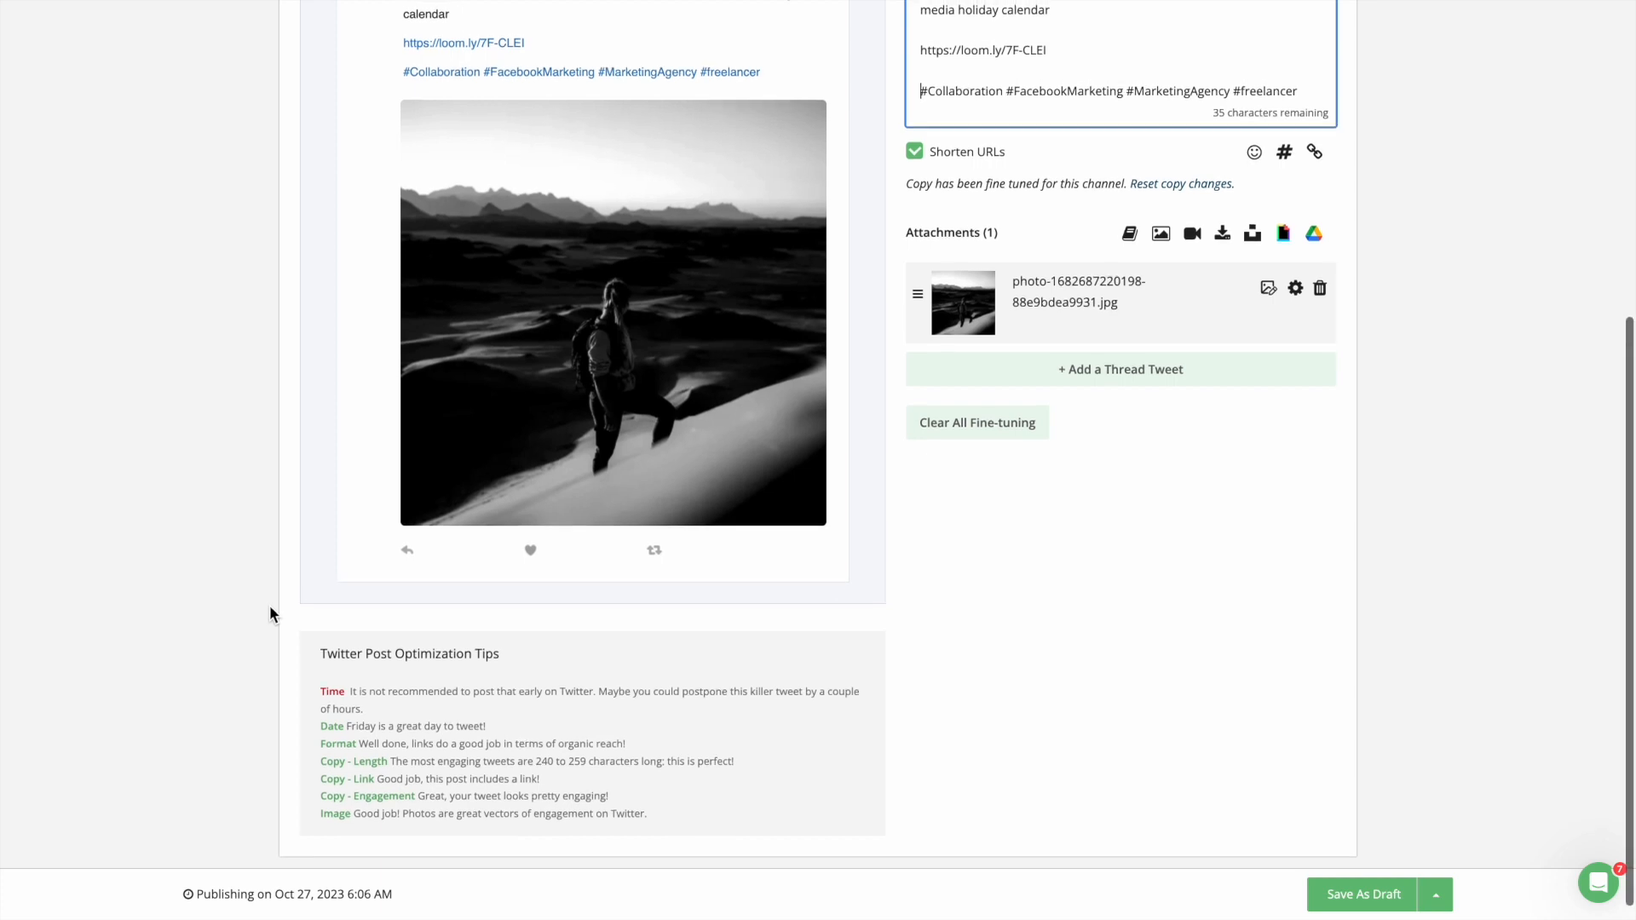
View the audience targeting and promotion options for the Facebook version without setting any of them.
{"action": "scroll", "coordinate": [269, 605], "scroll_direction": "up", "scroll_amount": 2}
{"action": "scroll", "coordinate": [269, 605], "scroll_direction": "up", "scroll_amount": 4}
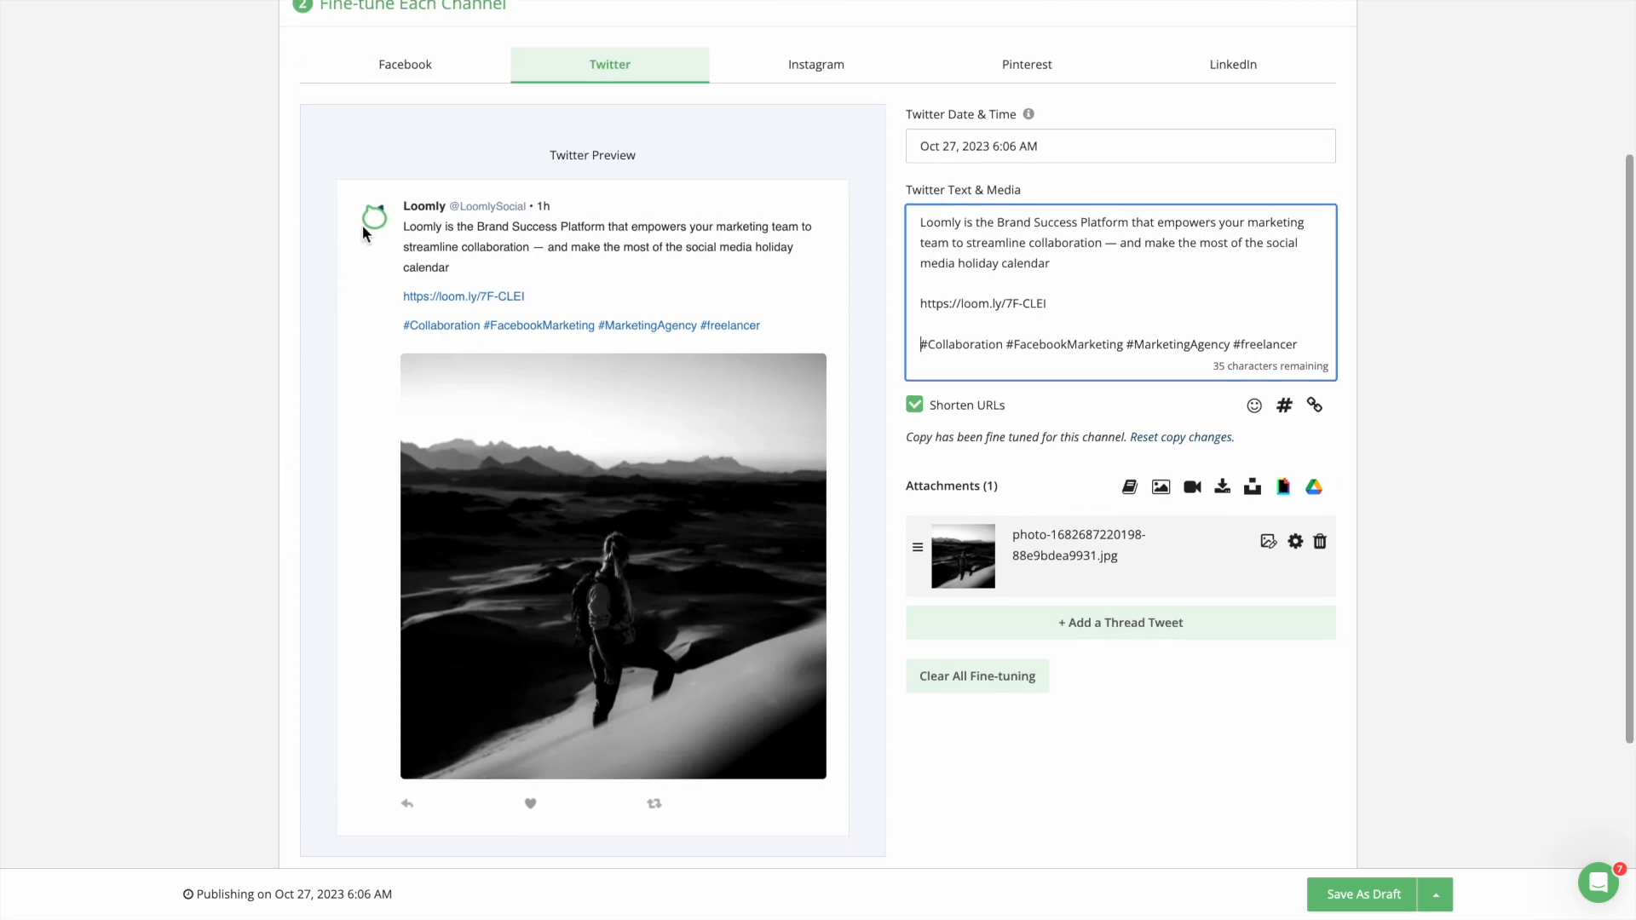
{"action": "left_click", "coordinate": [425, 73]}
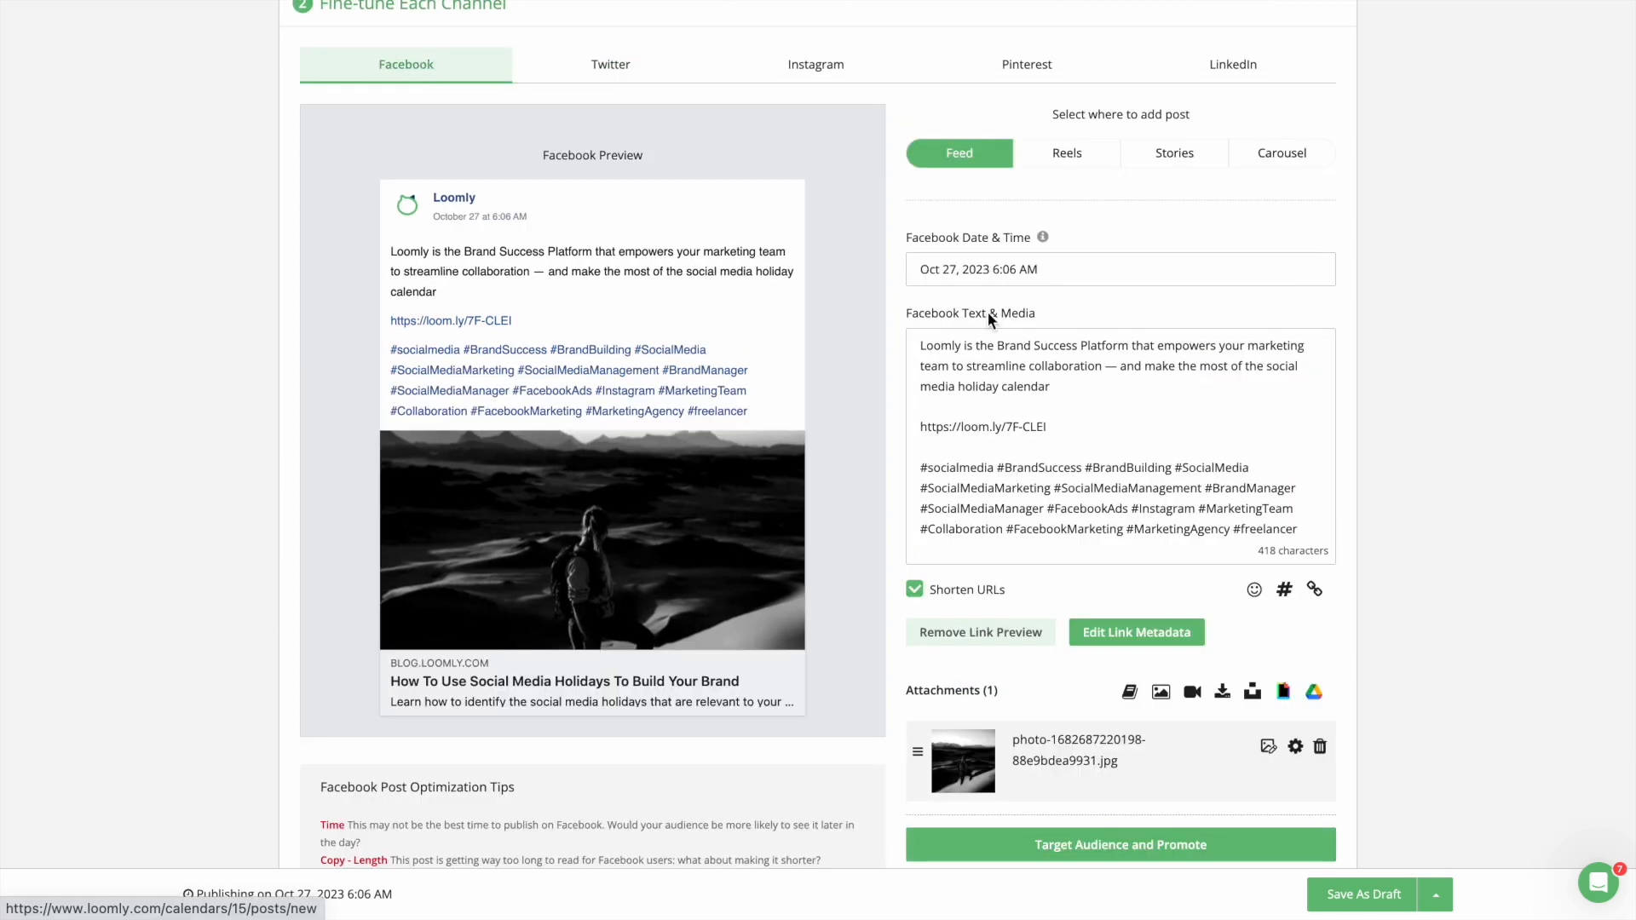
{"action": "scroll", "coordinate": [988, 312], "scroll_direction": "down", "scroll_amount": 3}
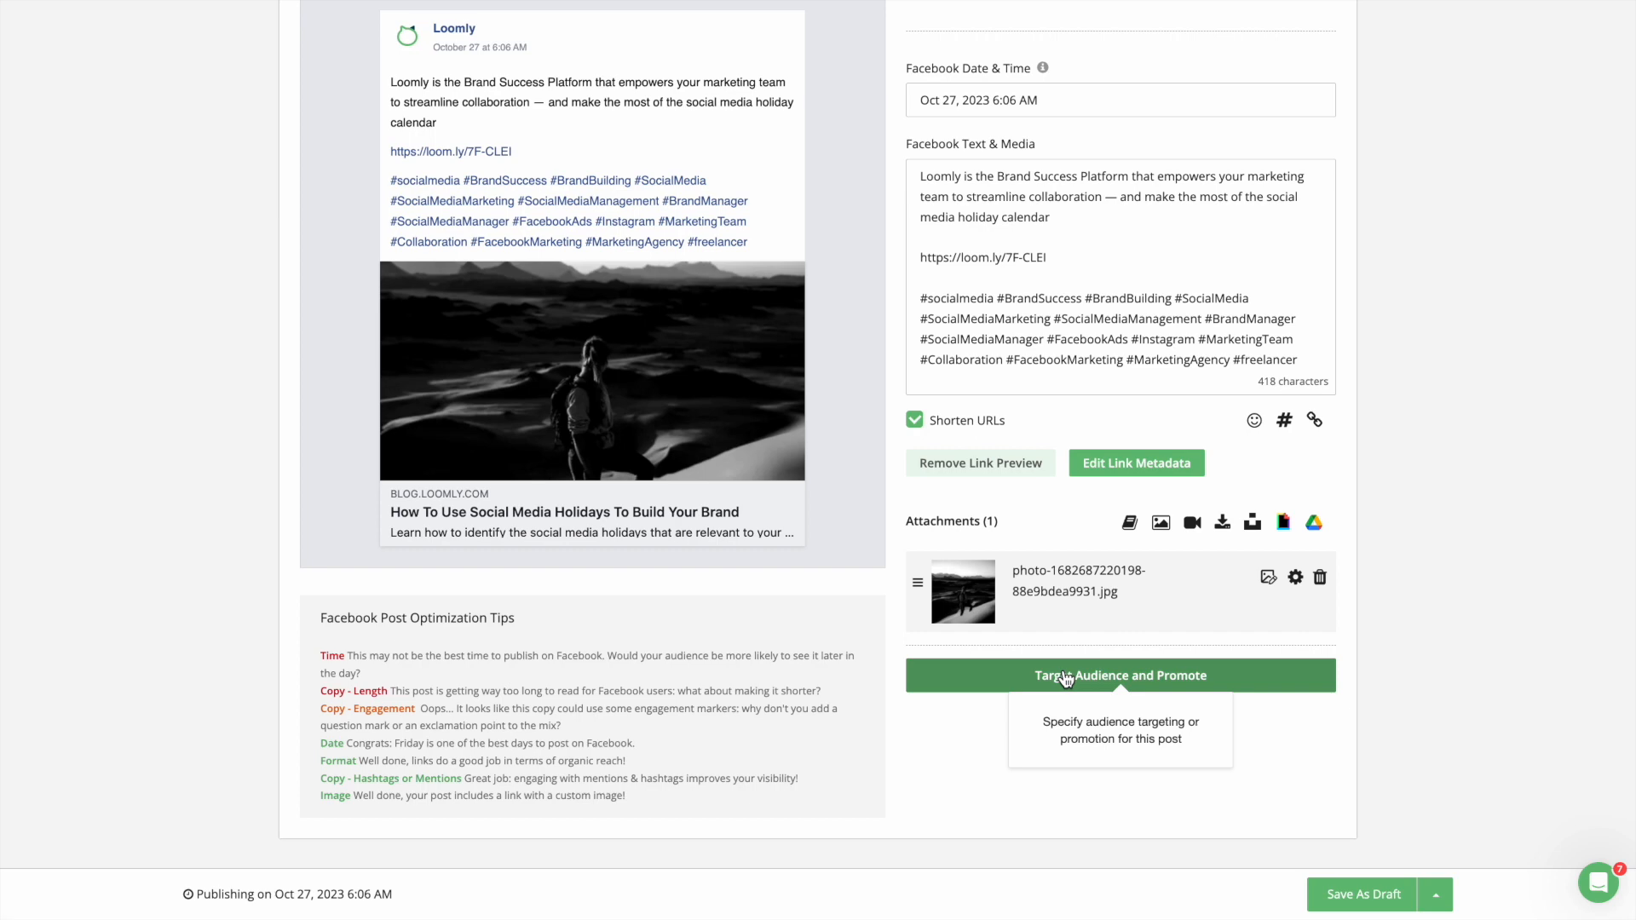
{"action": "left_click", "coordinate": [1065, 679]}
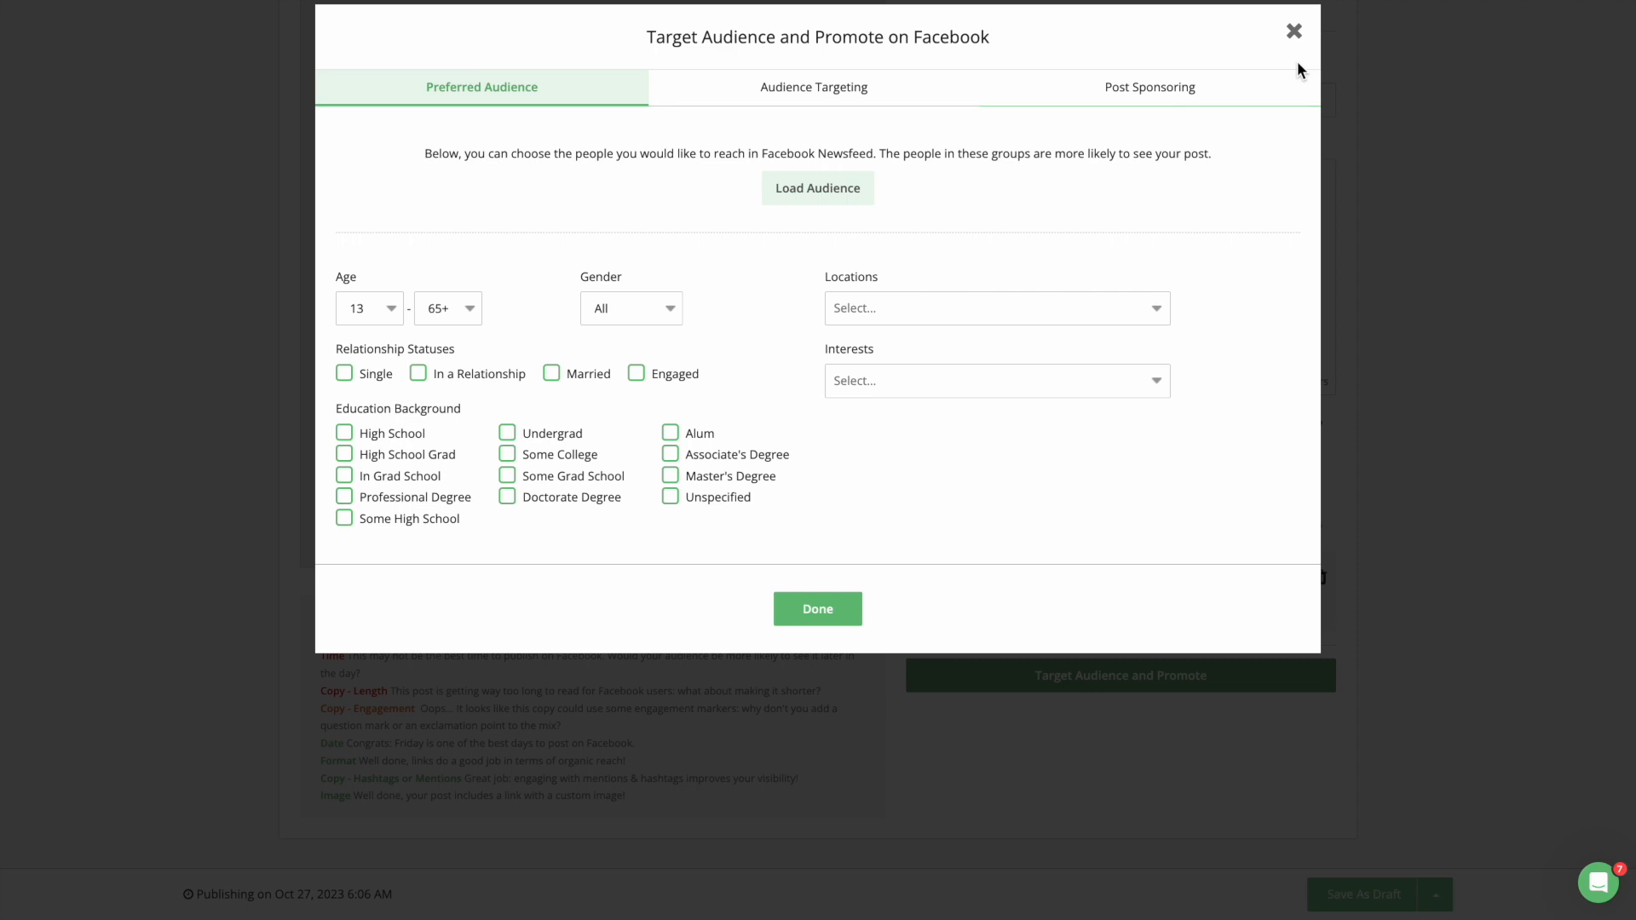
{"action": "left_click", "coordinate": [1293, 34]}
{"action": "scroll", "coordinate": [1309, 99], "scroll_direction": "up", "scroll_amount": 3}
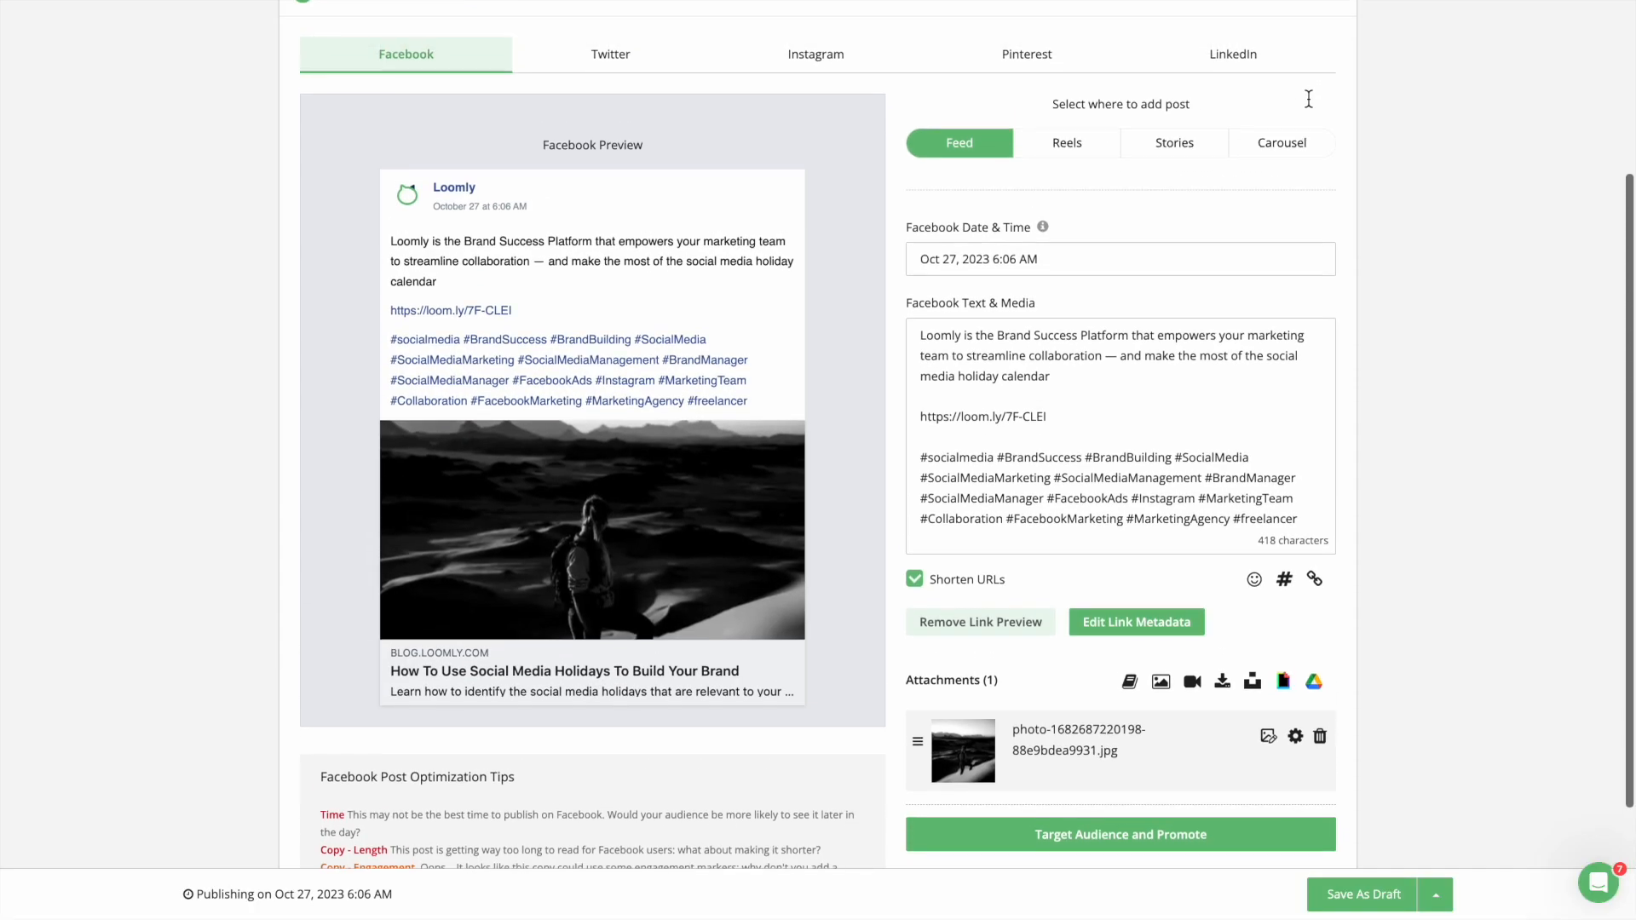
Target the LinkedIn post's audience by the English language and the location found with "united", and apply the targeting.
{"action": "left_click", "coordinate": [1261, 64]}
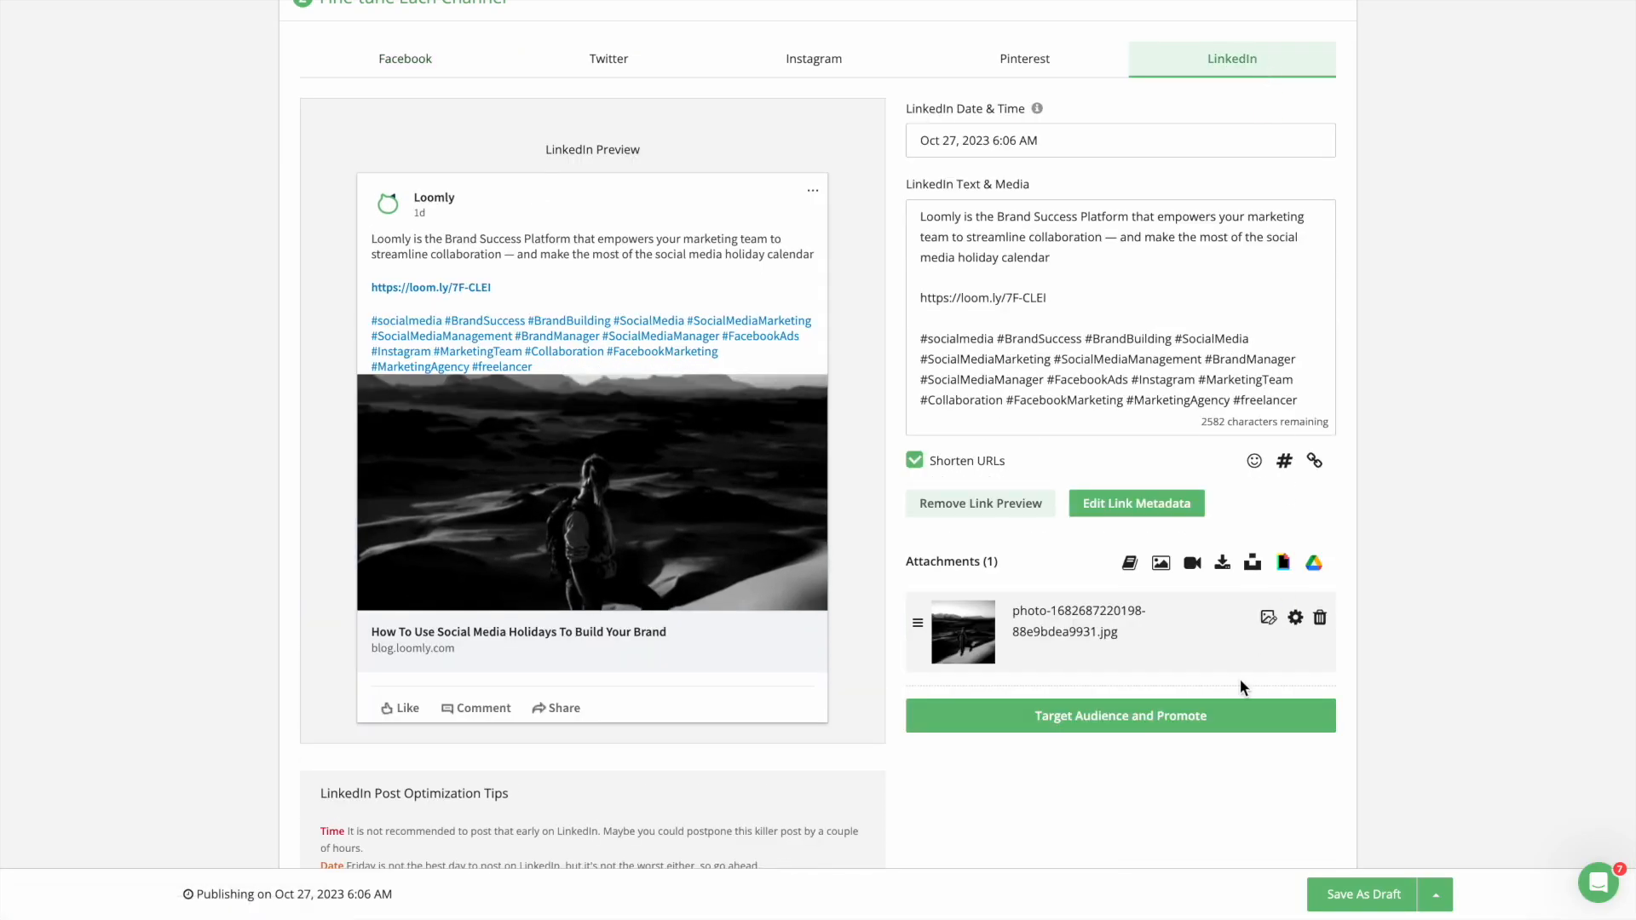
{"action": "left_click", "coordinate": [1226, 722]}
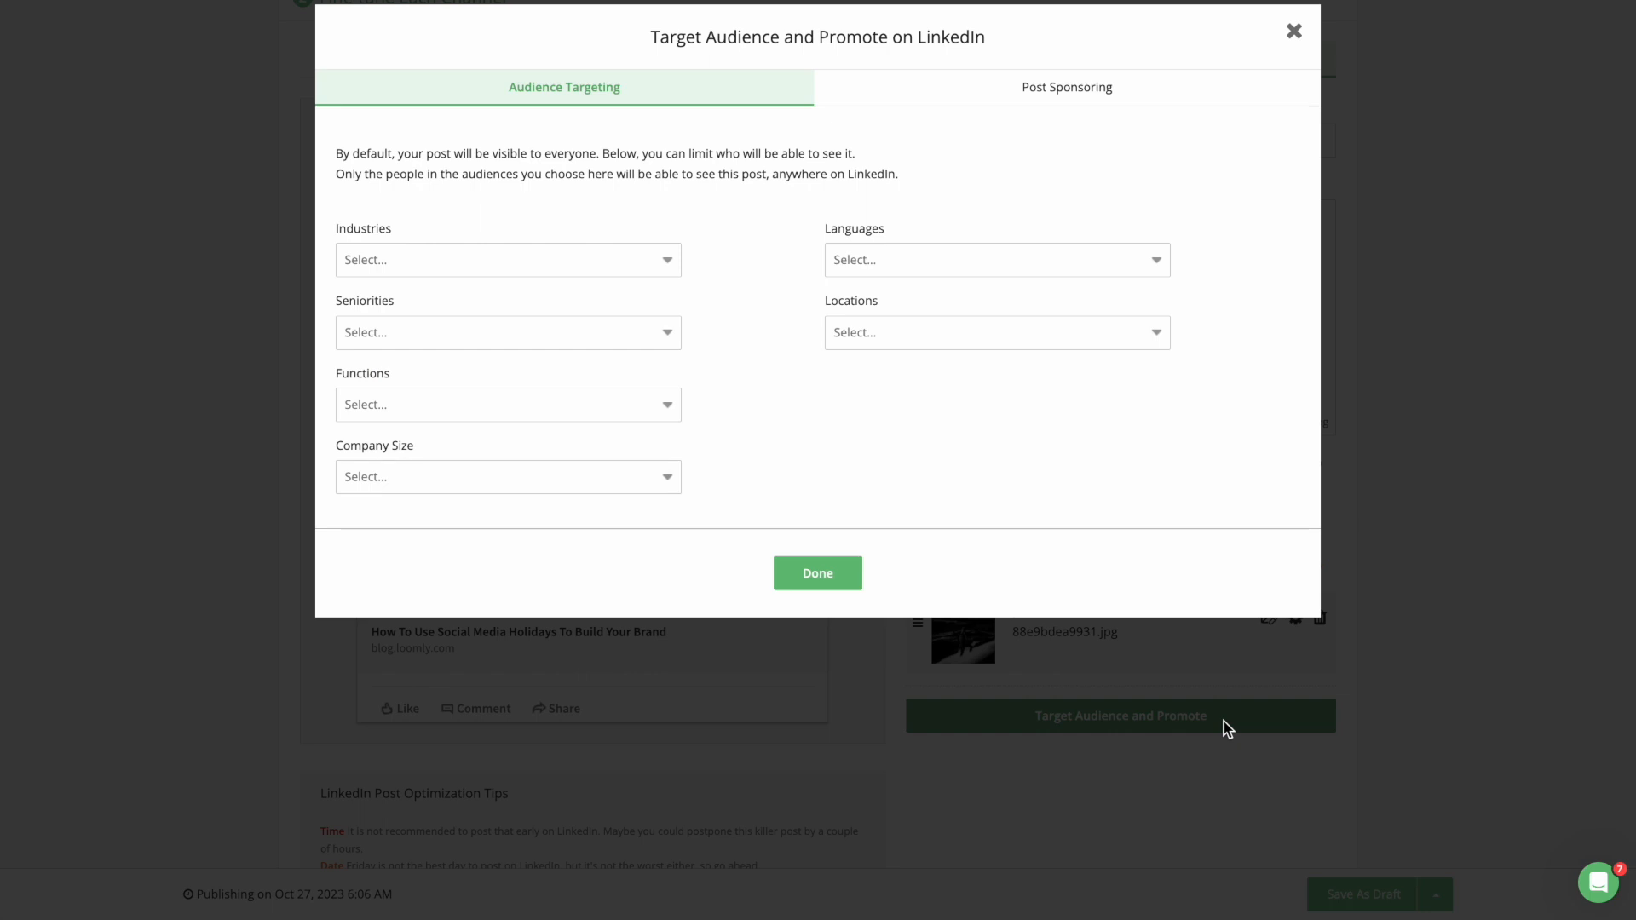
{"action": "left_click", "coordinate": [866, 261]}
{"action": "type", "text": "english"}
{"action": "left_click", "coordinate": [865, 300]}
{"action": "left_click", "coordinate": [861, 387]}
{"action": "type", "text": "united"}
{"action": "left_click", "coordinate": [859, 425]}
{"action": "left_click", "coordinate": [827, 622]}
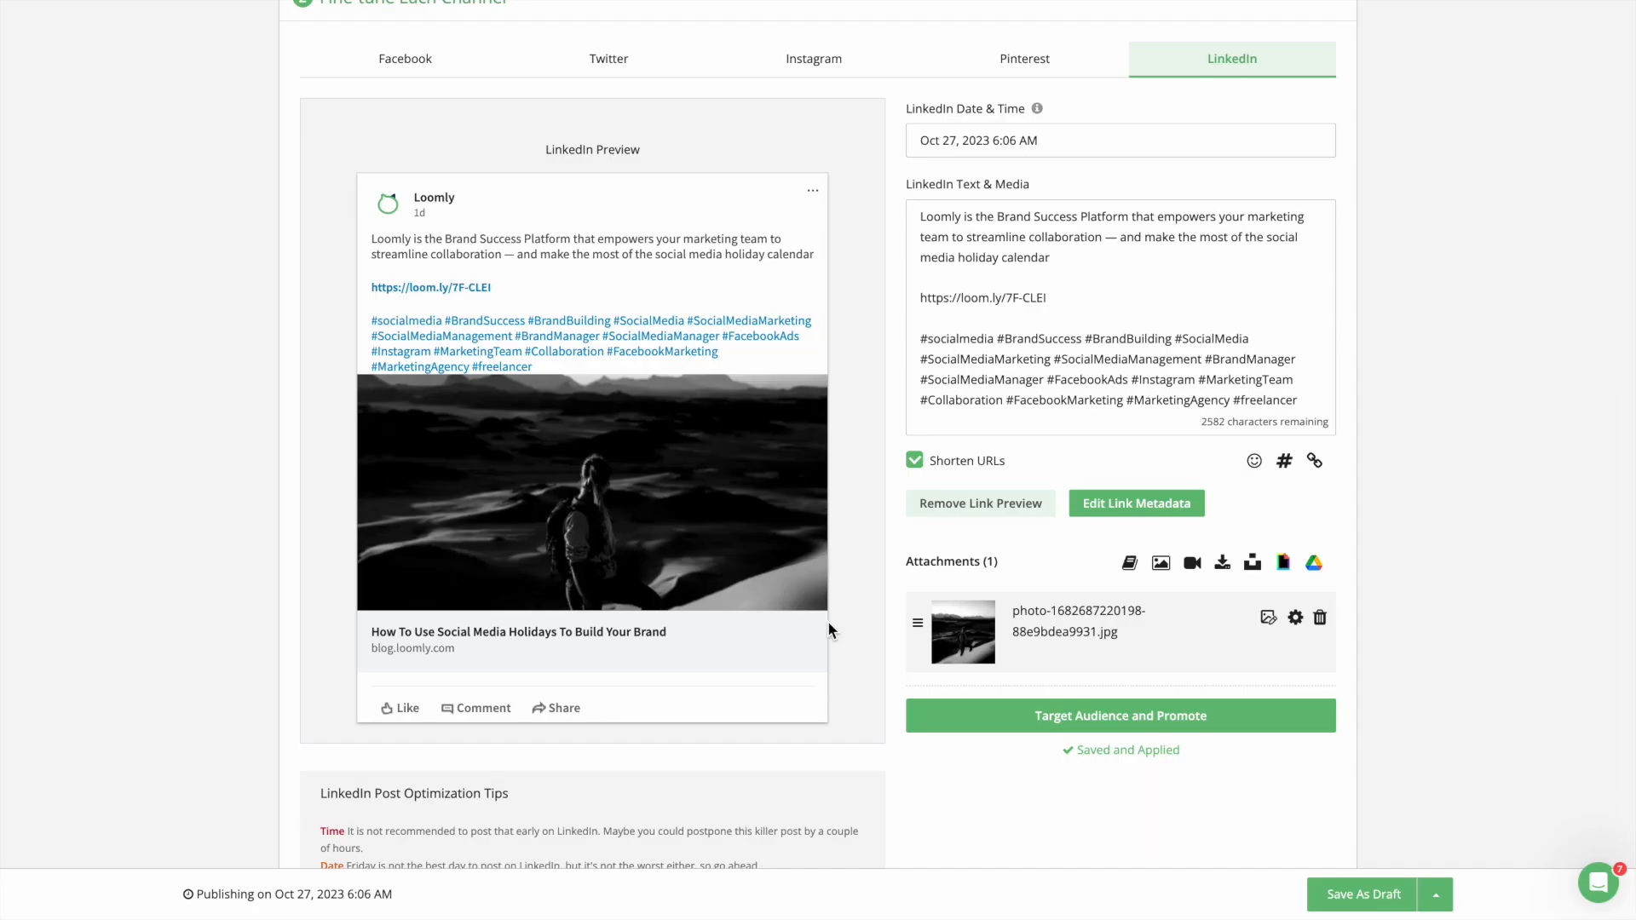
Save the post as a draft and send the teammate-tagged comment "Ready for your review!" on it.
{"action": "scroll", "coordinate": [698, 714], "scroll_direction": "down", "scroll_amount": 2}
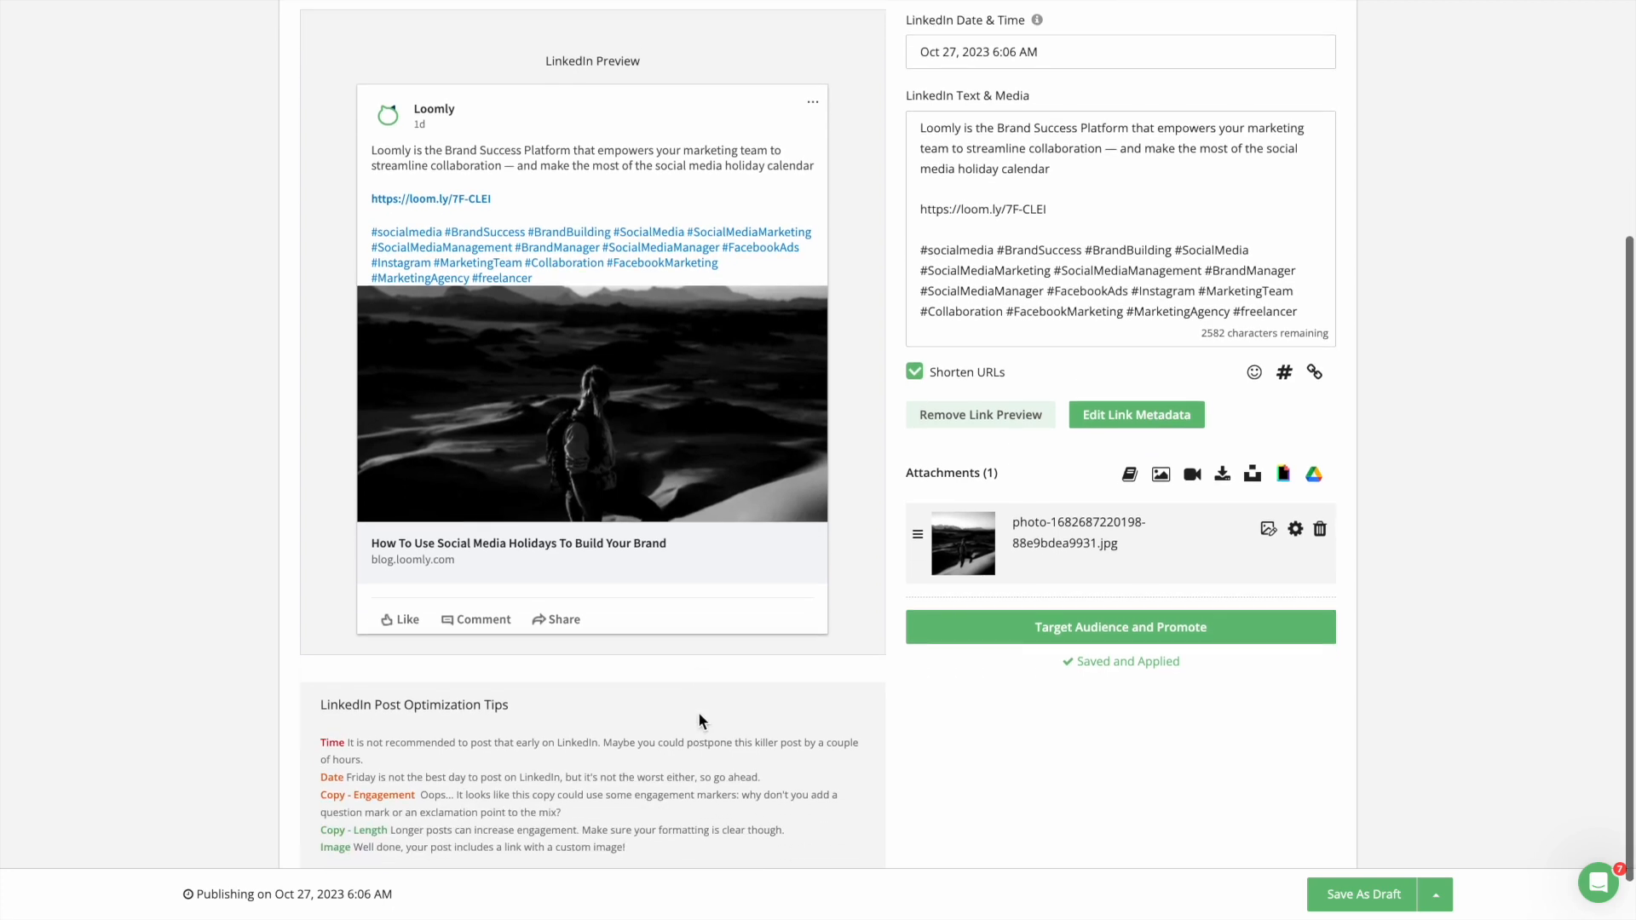
{"action": "scroll", "coordinate": [699, 720], "scroll_direction": "up", "scroll_amount": 1}
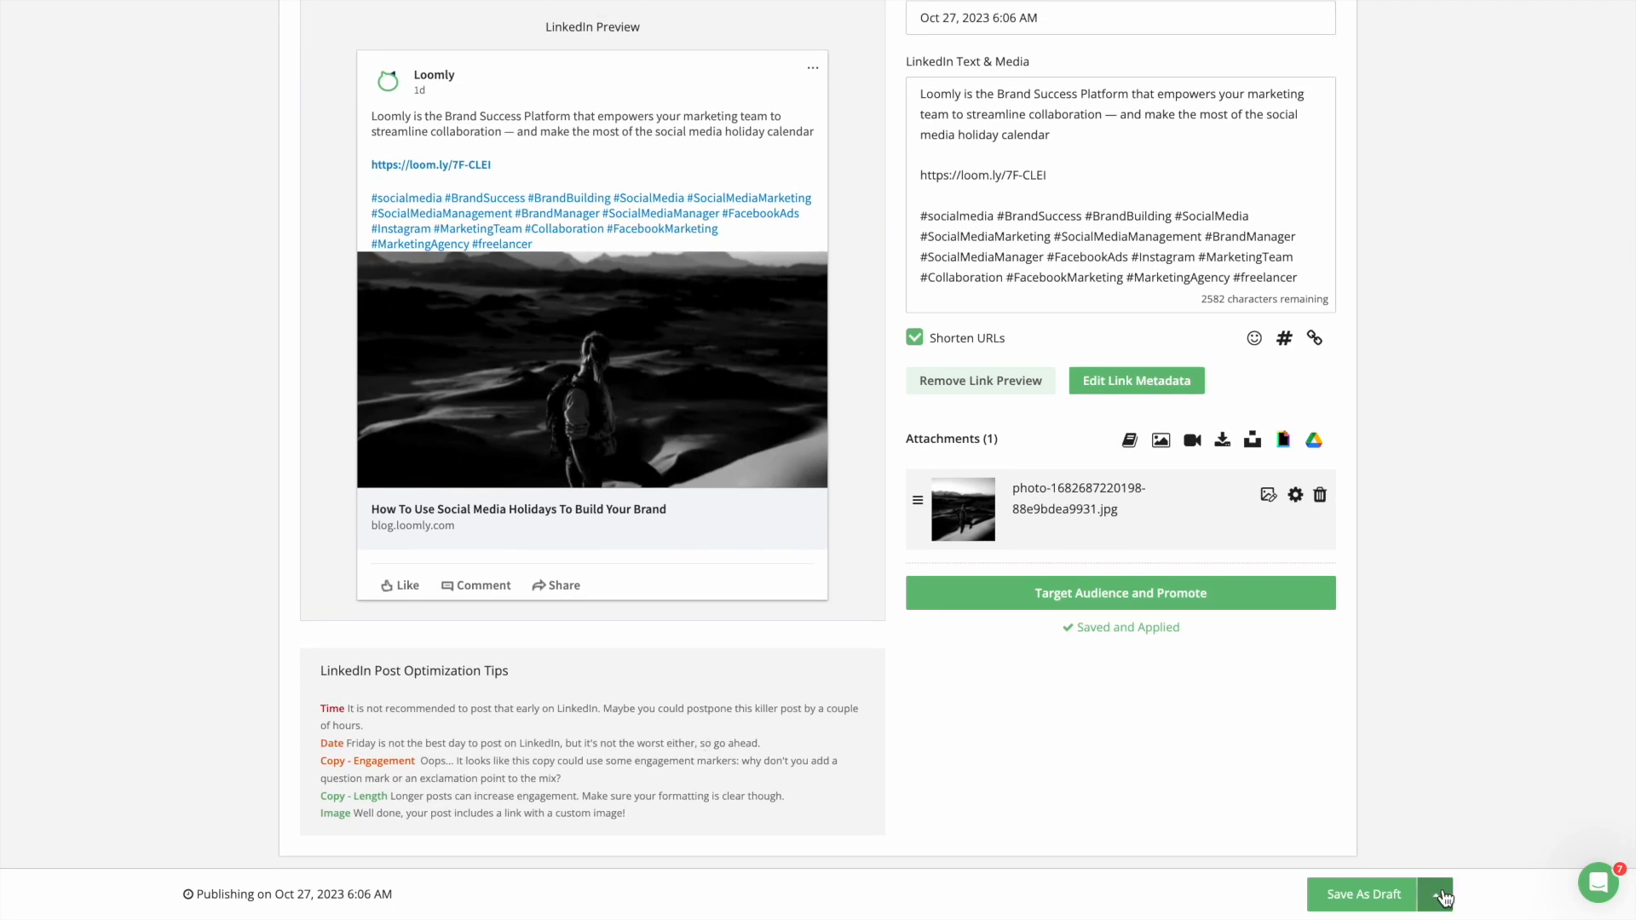
{"action": "left_click", "coordinate": [1437, 894]}
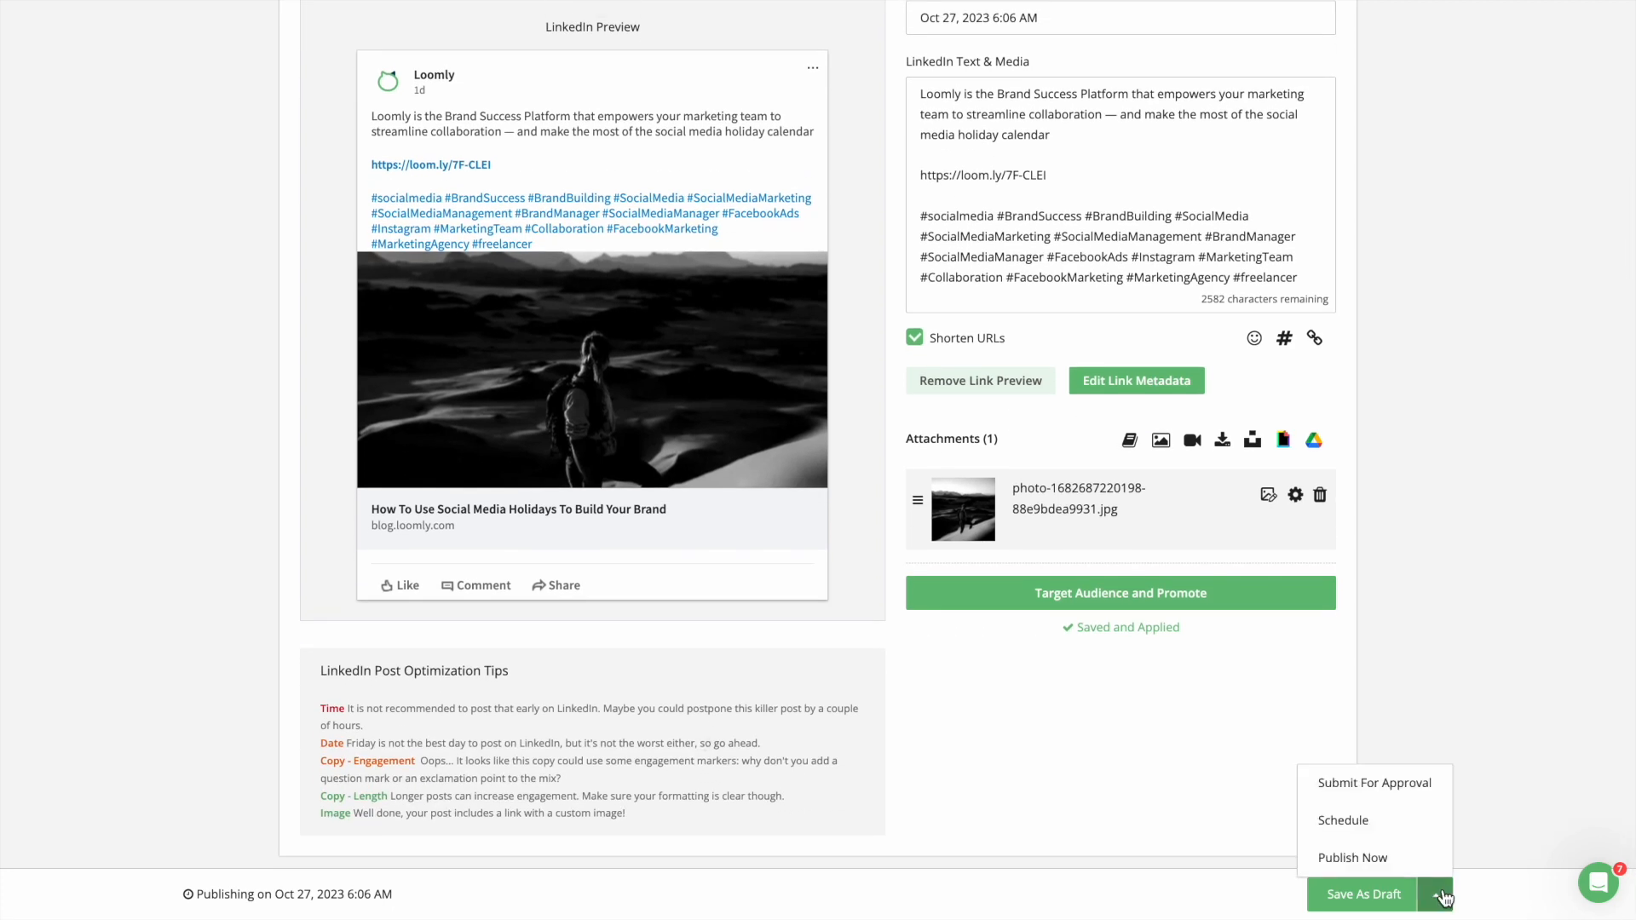
{"action": "left_click", "coordinate": [1382, 899]}
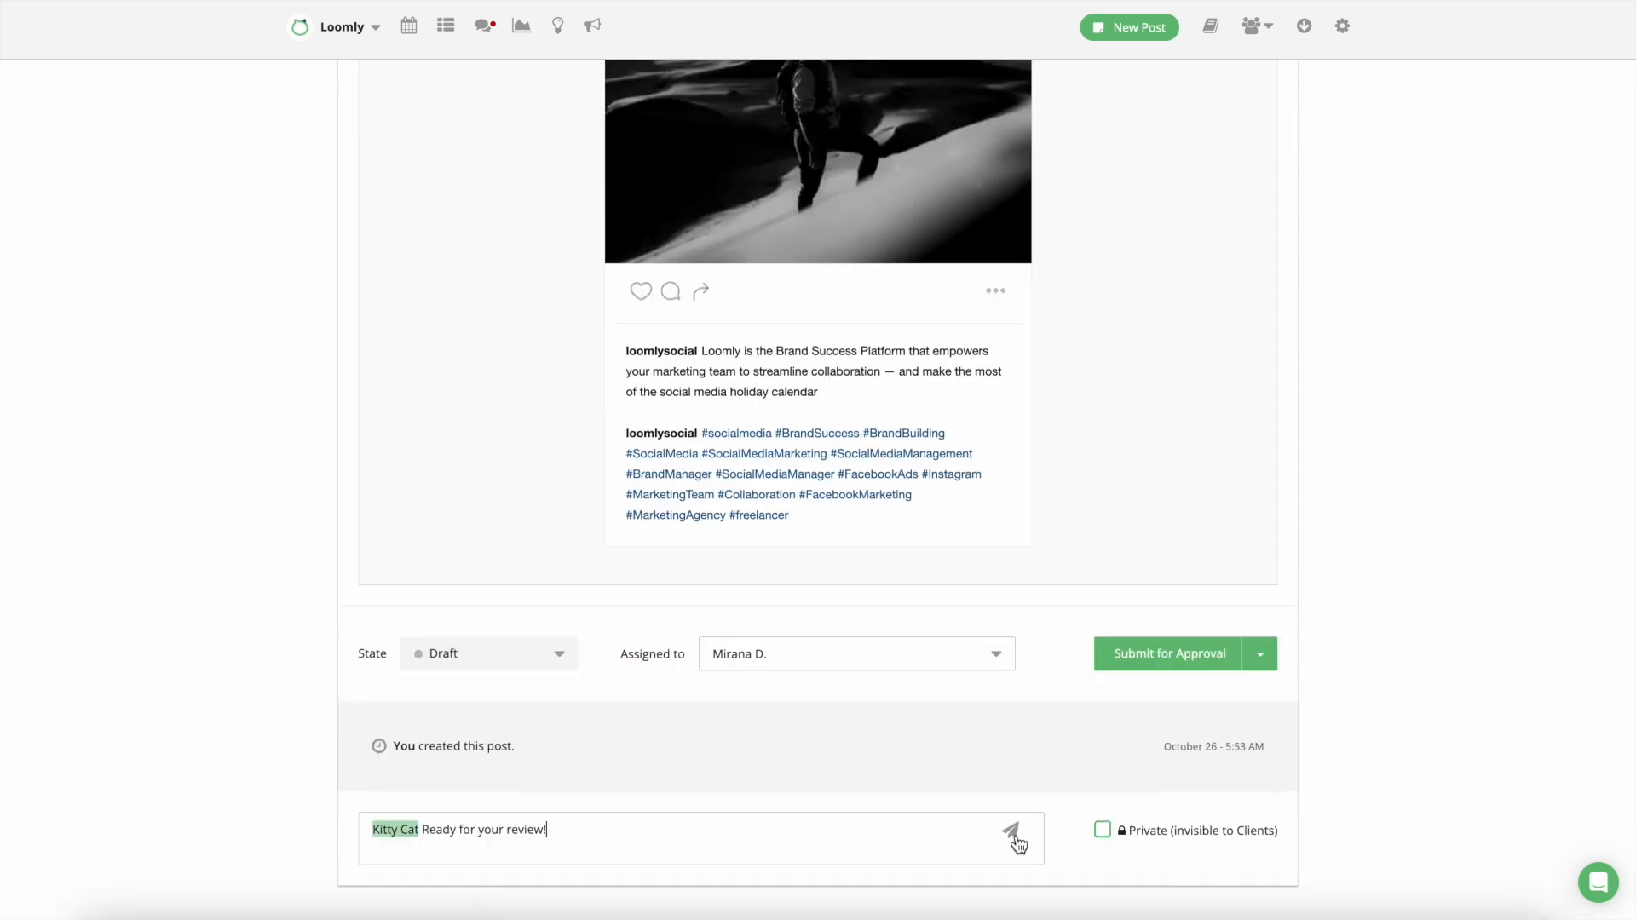
{"action": "left_click", "coordinate": [1013, 839]}
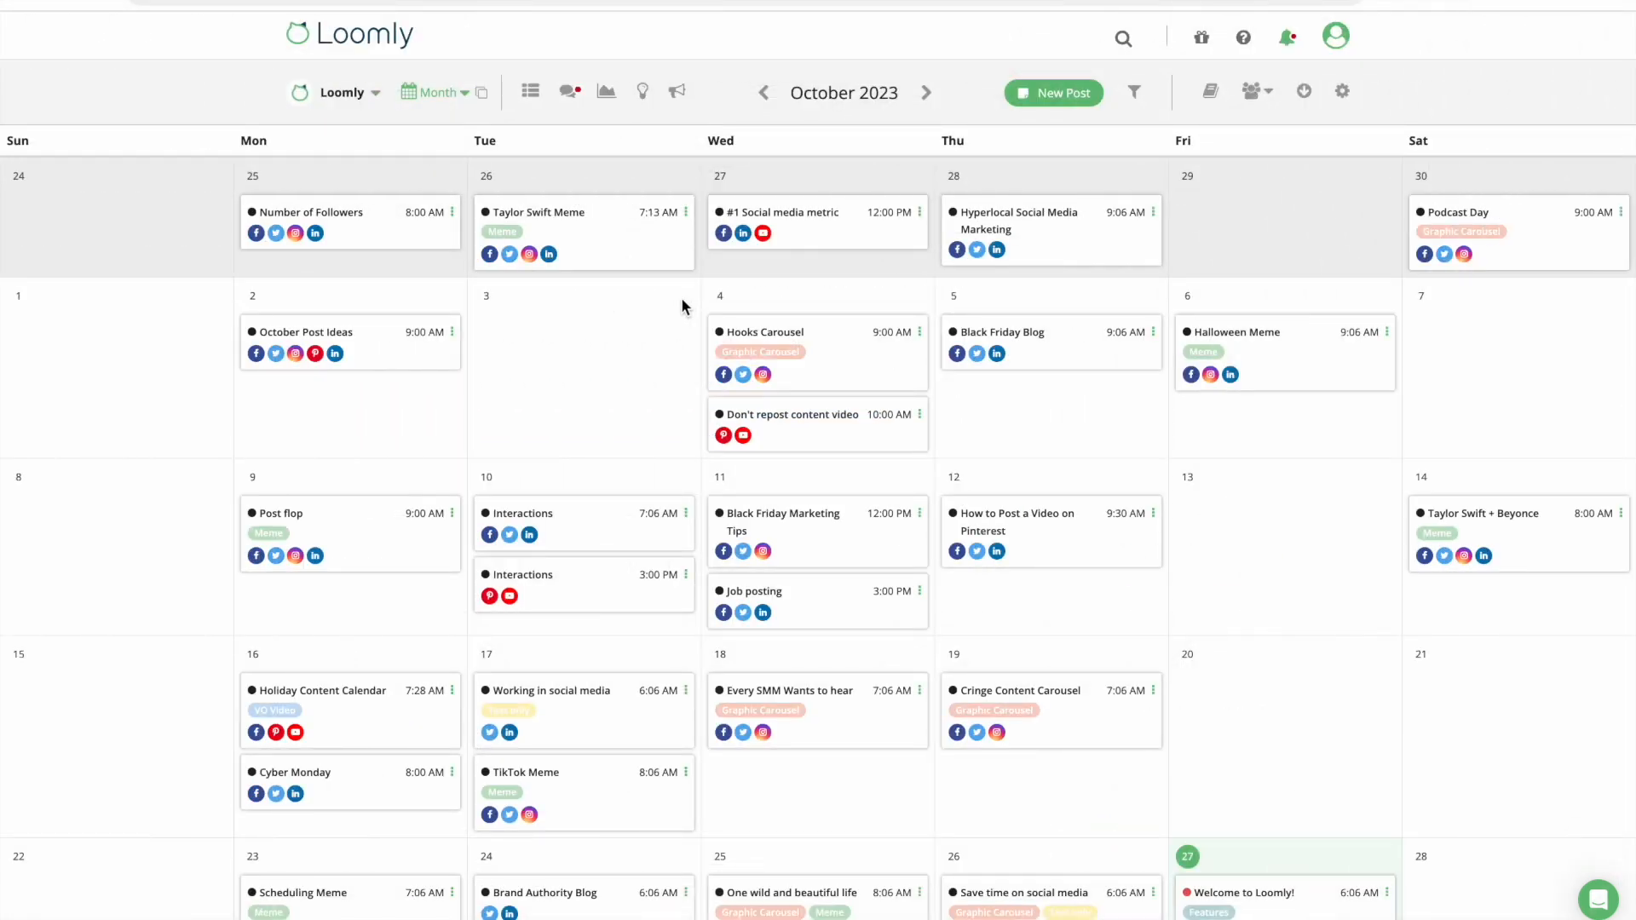
Add a post on October 3 in the calendar with the subject "Quick Post".
{"action": "mouse_move", "coordinate": [676, 308]}
{"action": "left_click", "coordinate": [670, 294]}
{"action": "scroll", "coordinate": [679, 300], "scroll_direction": "down", "scroll_amount": 2}
{"action": "type", "text": "Quick Post"}
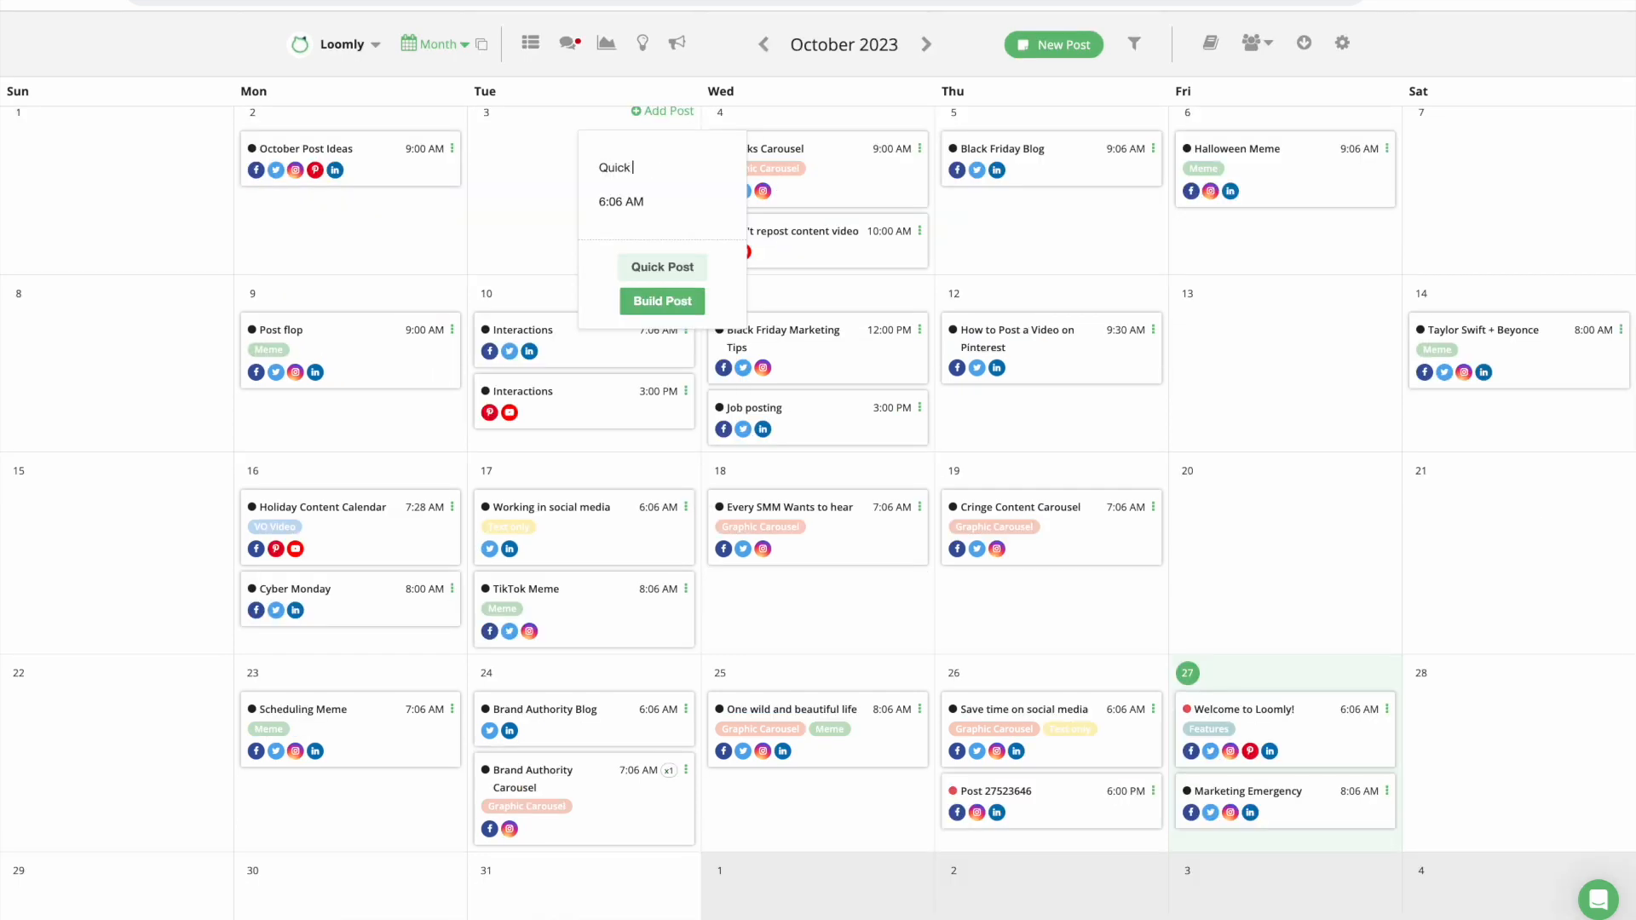
Set the October 3 post's time to 7:00 PM and create it as a quick post.
{"action": "left_click", "coordinate": [615, 202]}
{"action": "left_click", "coordinate": [731, 300]}
{"action": "left_click", "coordinate": [731, 300]}
{"action": "left_click", "coordinate": [731, 300]}
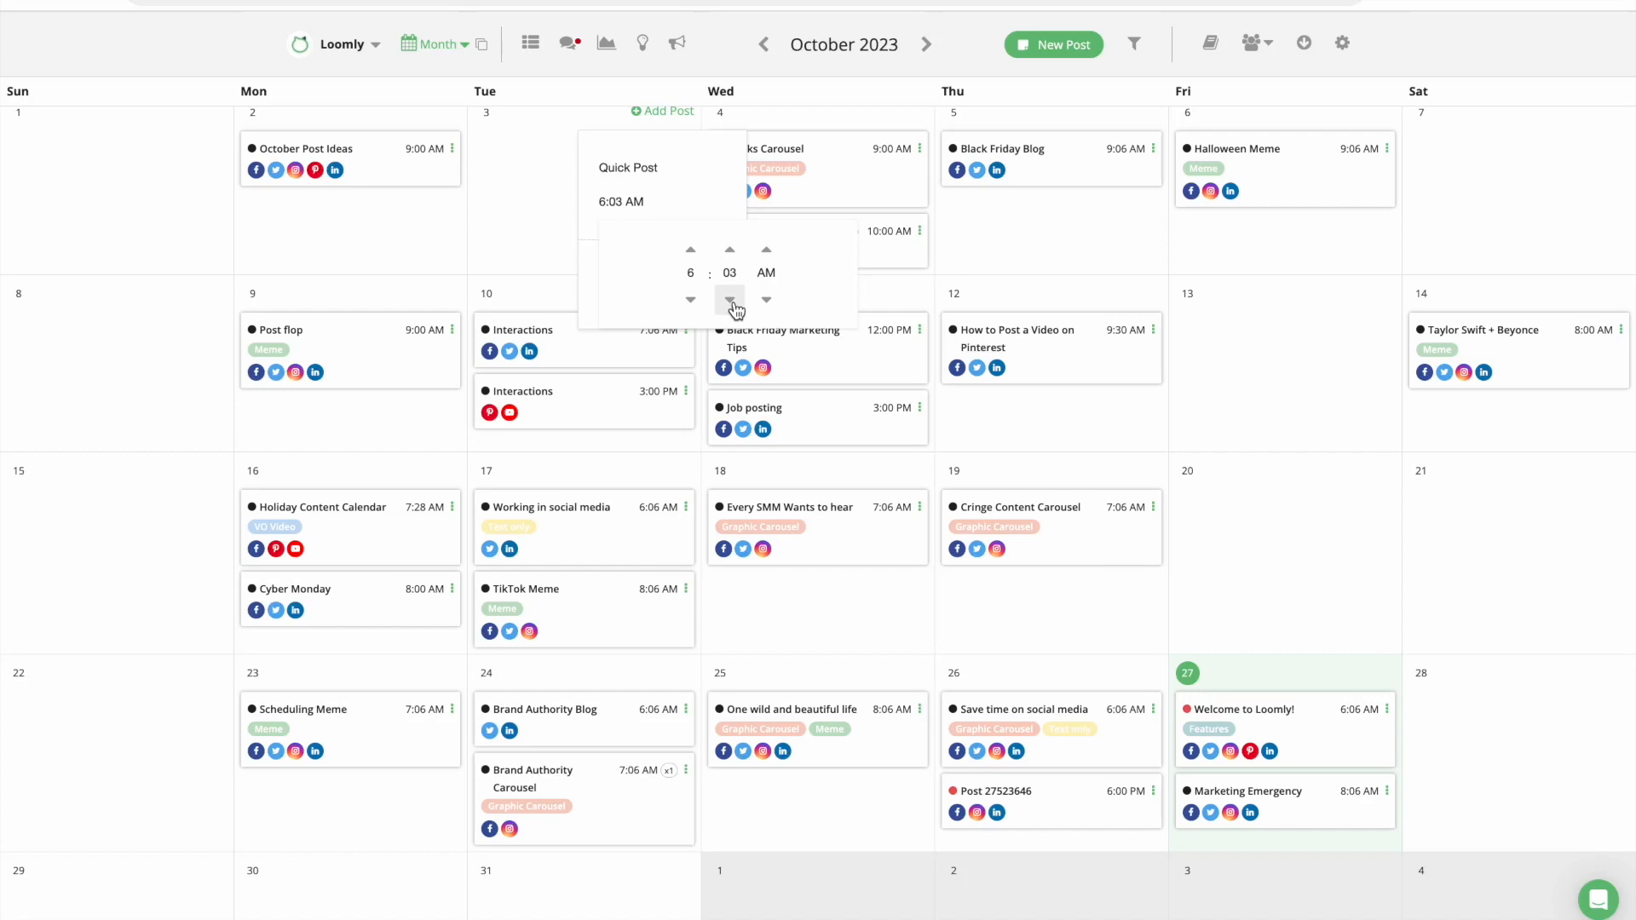
{"action": "left_click", "coordinate": [691, 249]}
{"action": "left_click", "coordinate": [766, 249]}
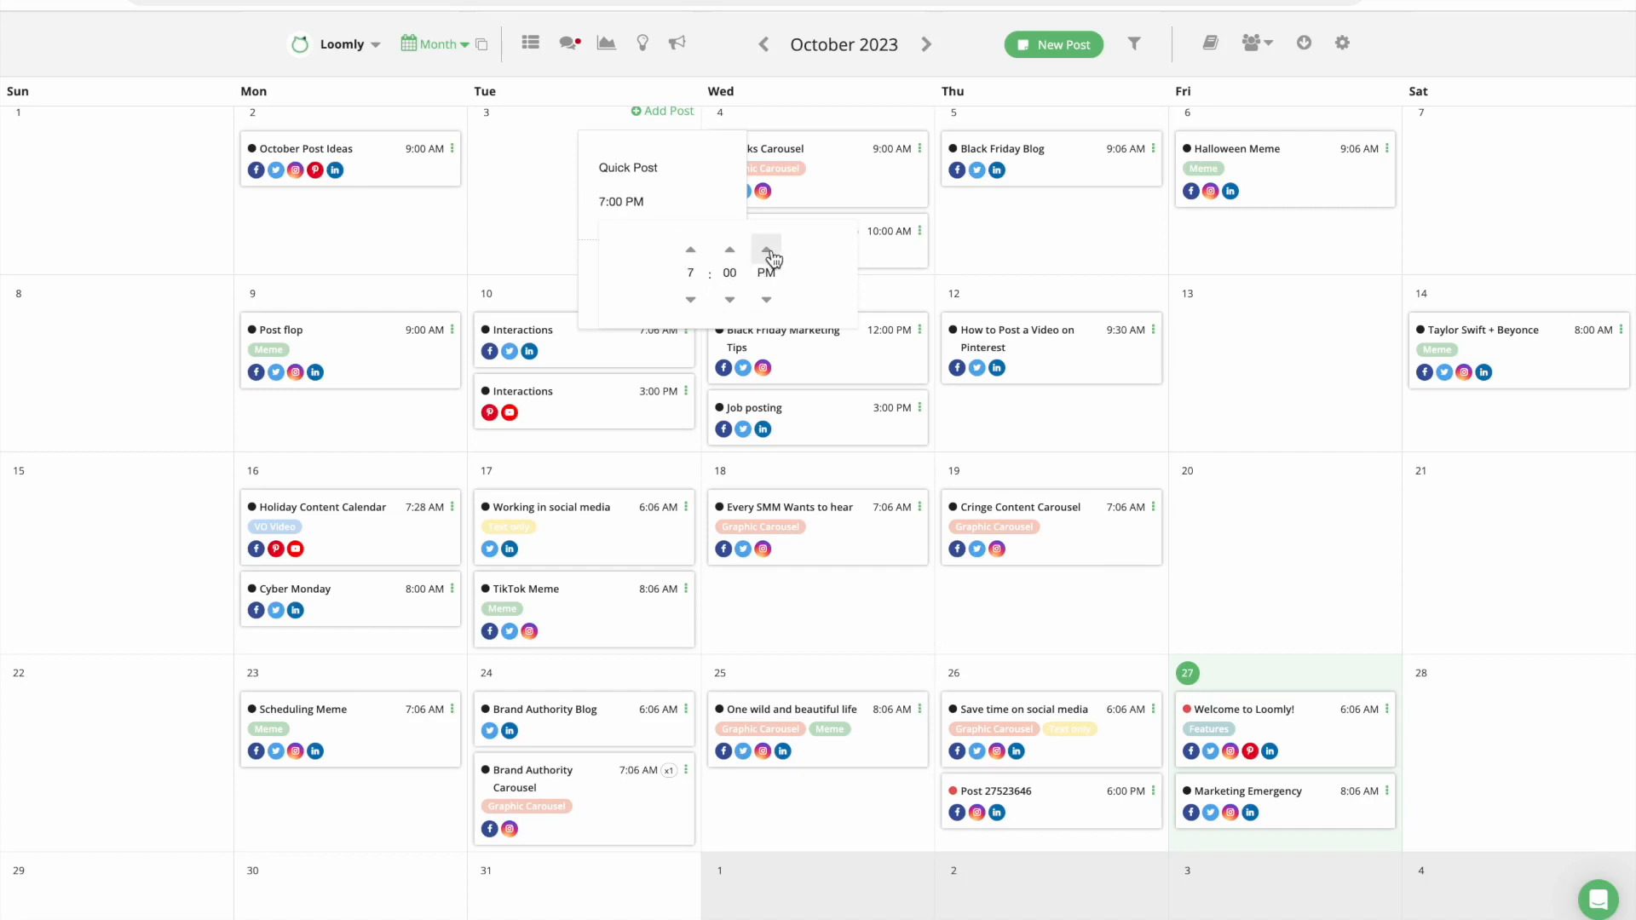
{"action": "left_click", "coordinate": [590, 256]}
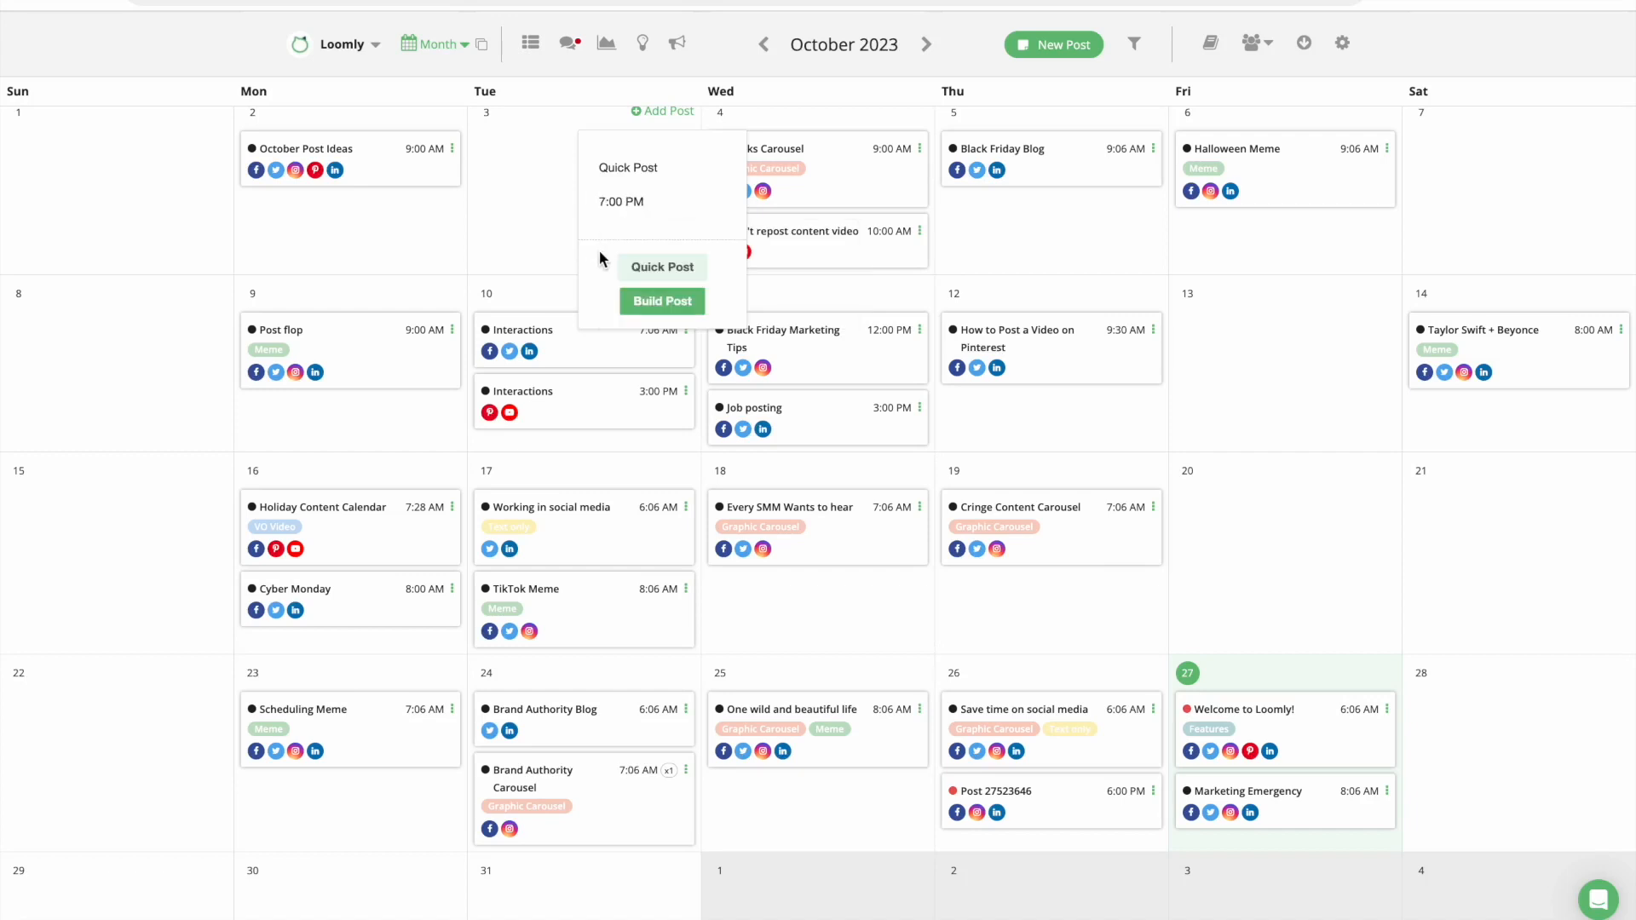
{"action": "left_click", "coordinate": [640, 268]}
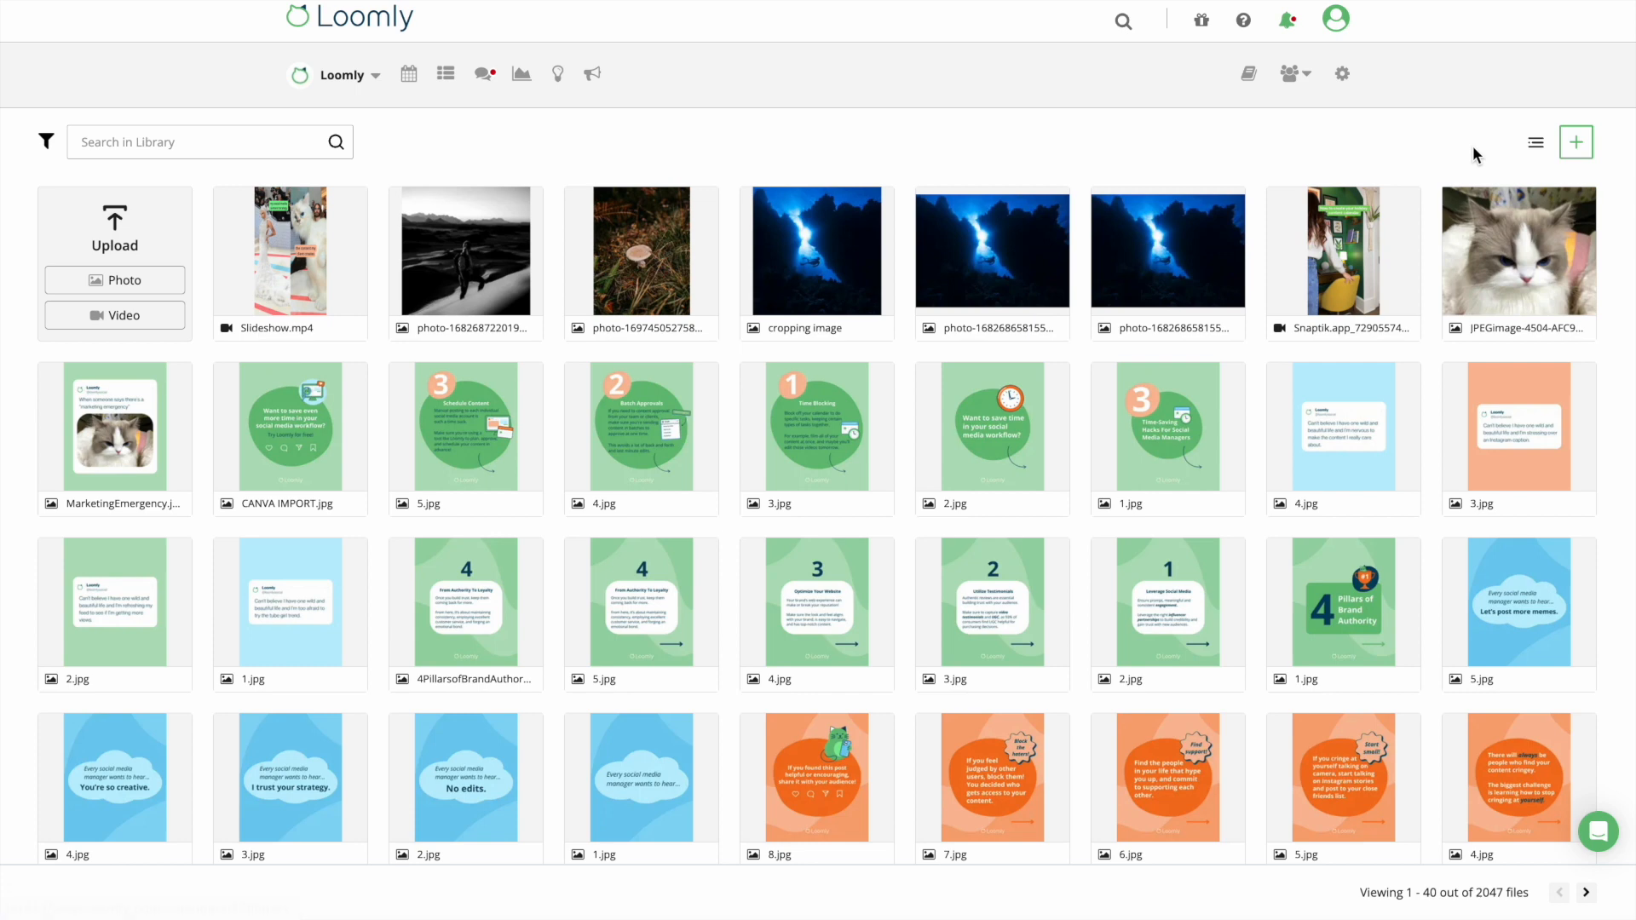
Look over the content types that can be added to the library and view the details of CANVA IMPORT.jpg.
{"action": "left_click", "coordinate": [1575, 146]}
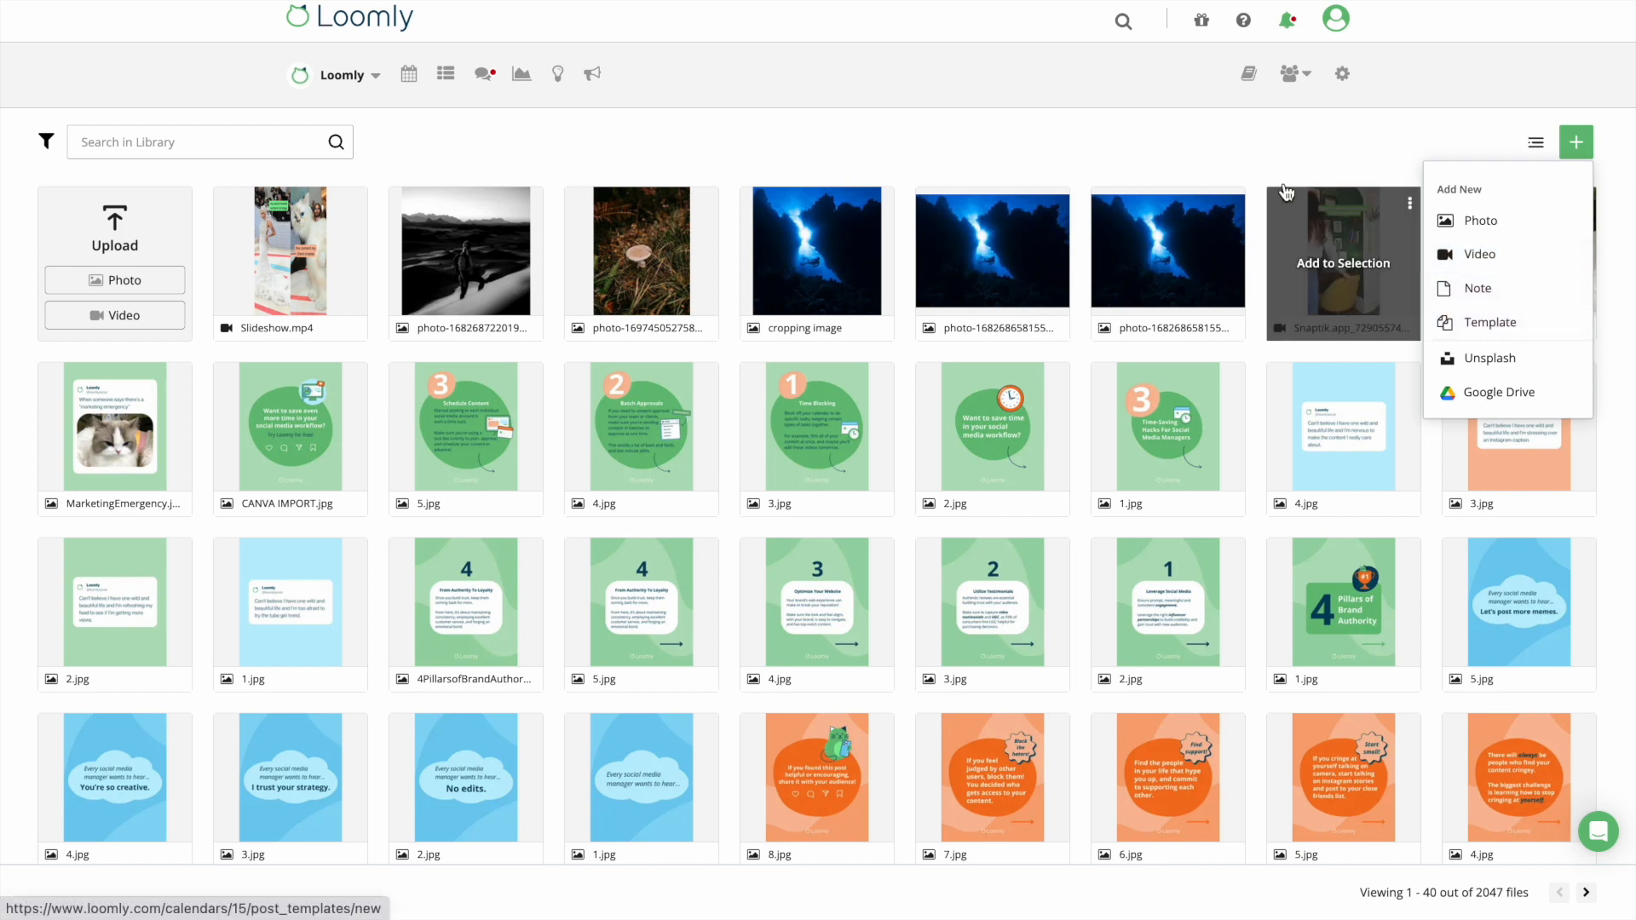
{"action": "left_click", "coordinate": [1236, 151]}
{"action": "left_click", "coordinate": [357, 378]}
{"action": "left_click", "coordinate": [354, 420]}
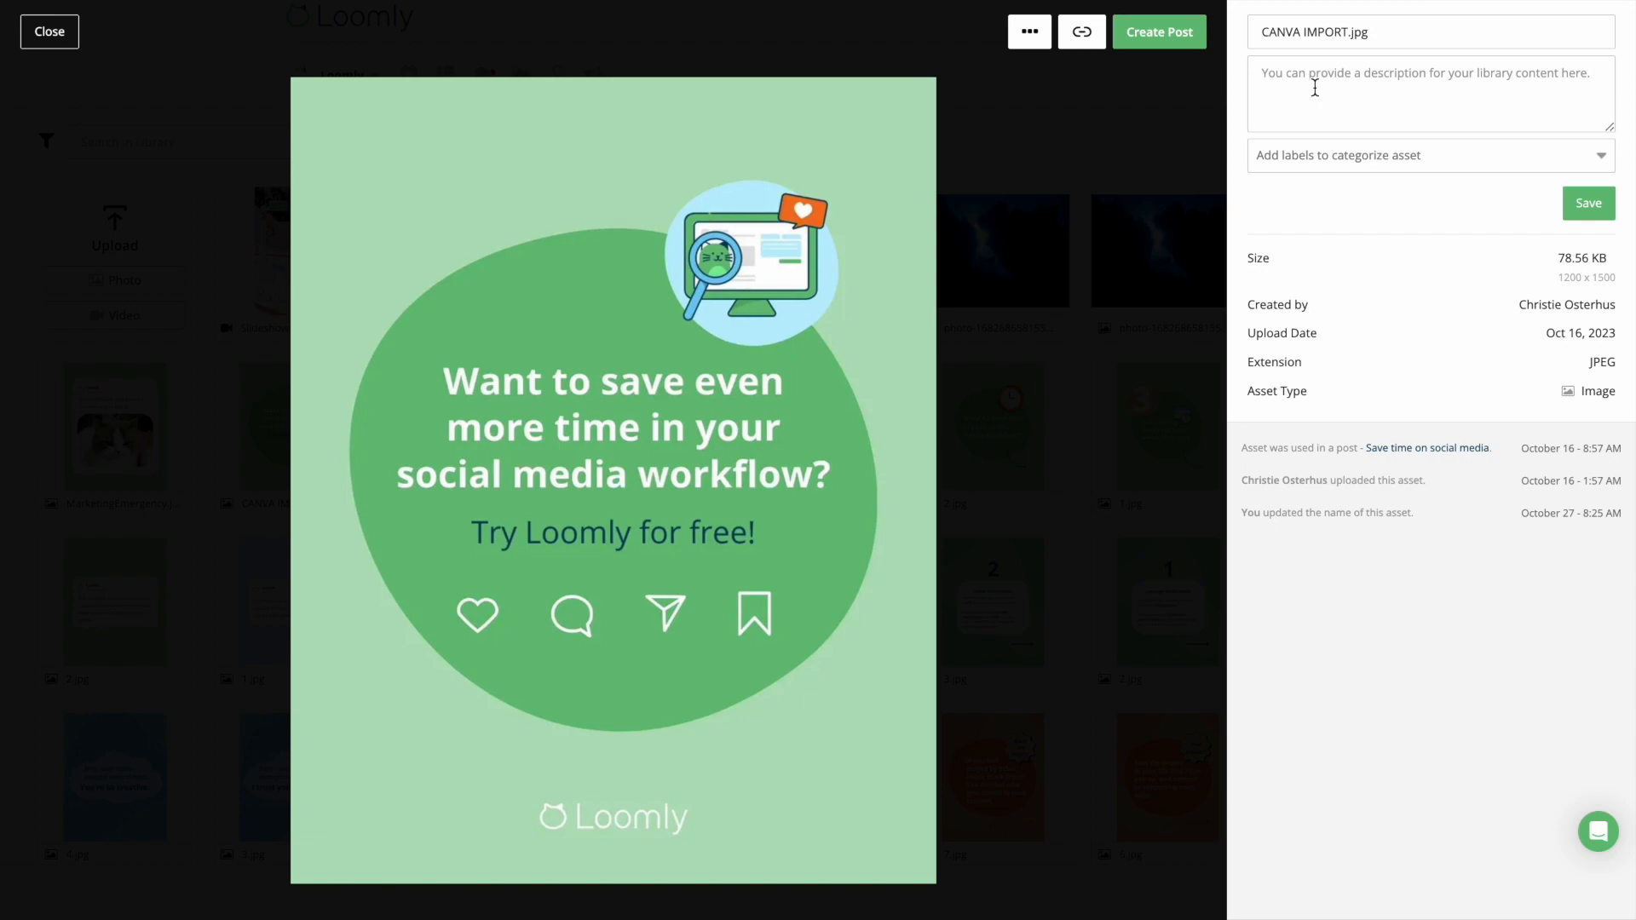
{"action": "left_click", "coordinate": [62, 36]}
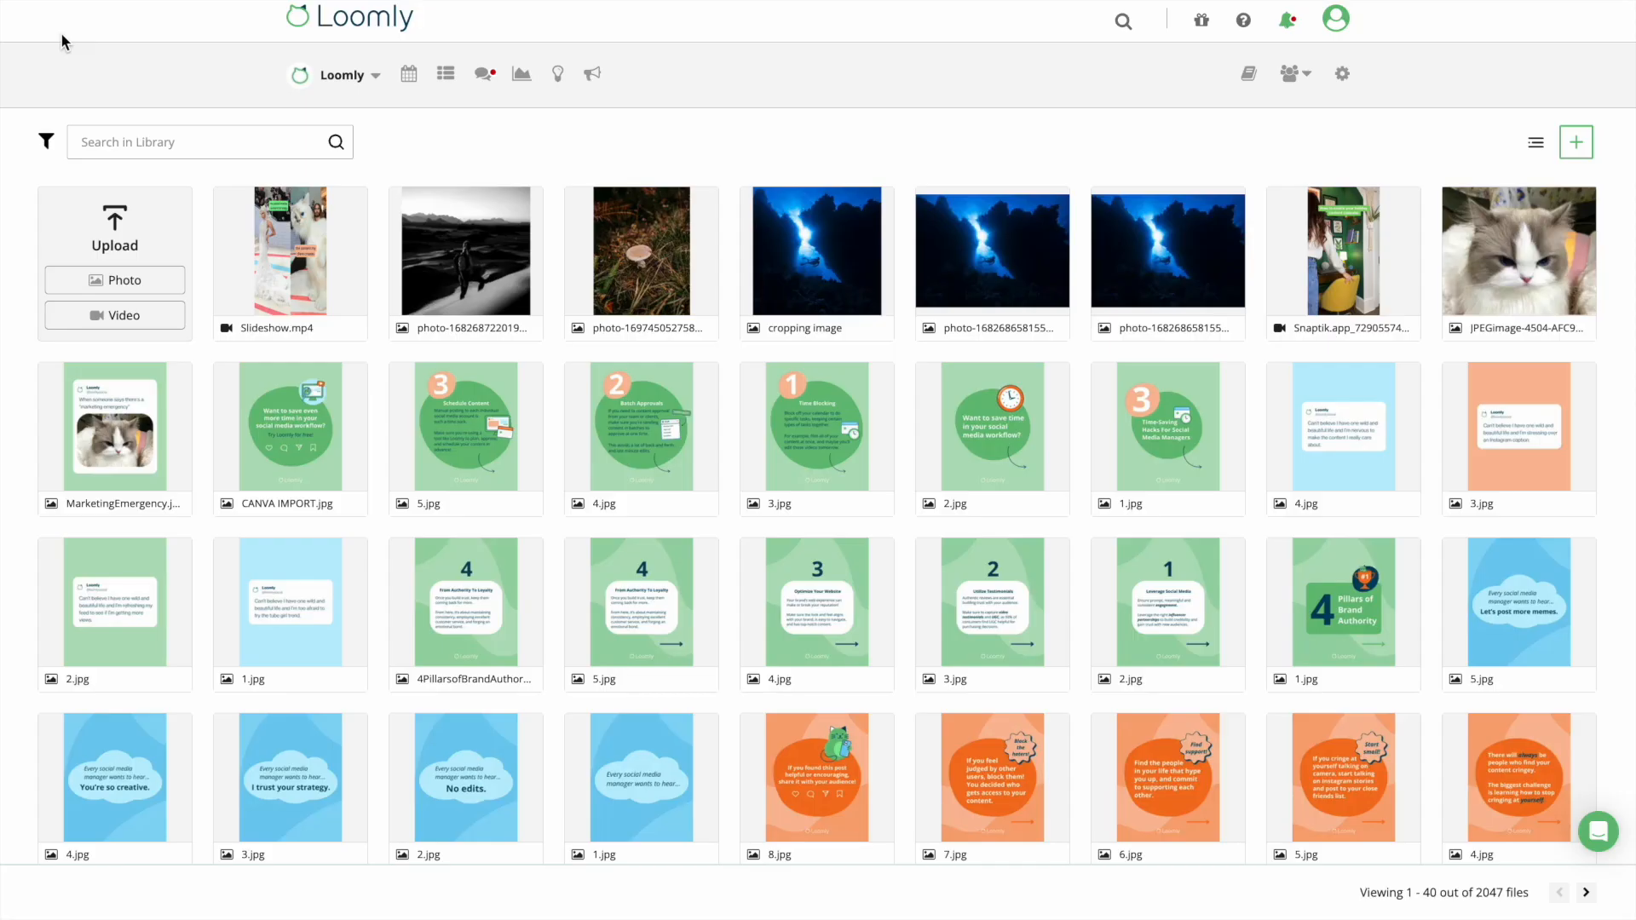
Create a library note with the subject "Post Ideation!", the label Features and the description "This is a note".
{"action": "left_click", "coordinate": [1575, 143]}
{"action": "left_click", "coordinate": [1463, 285]}
{"action": "type", "text": "Post Ideation!"}
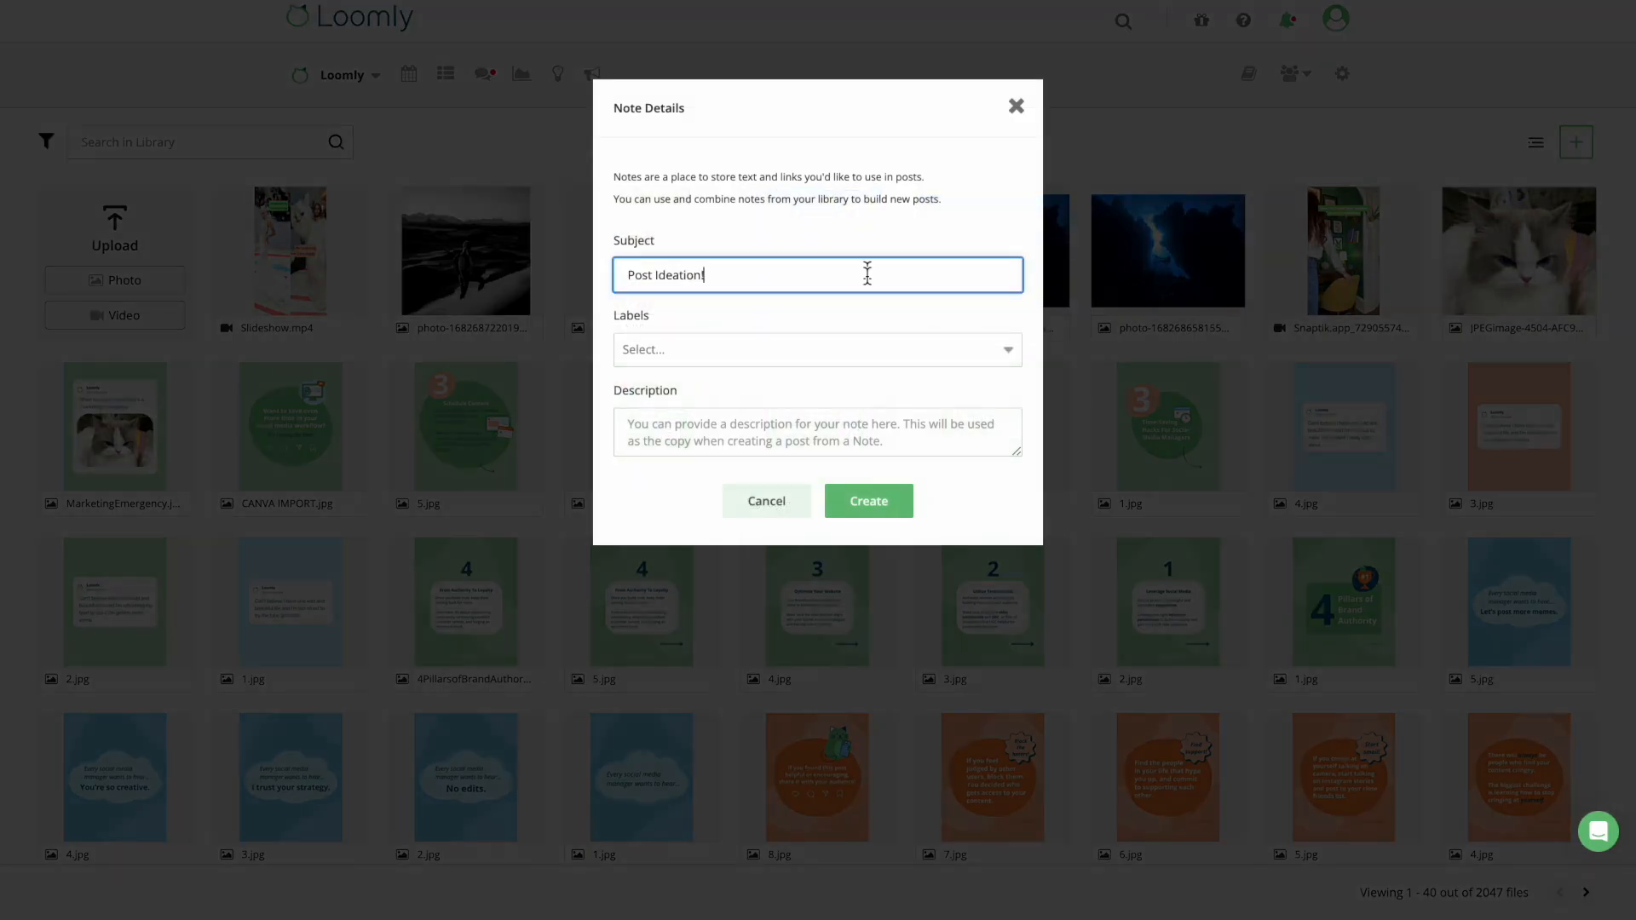
{"action": "left_click", "coordinate": [809, 349]}
{"action": "left_click", "coordinate": [788, 398]}
{"action": "left_click", "coordinate": [705, 429]}
{"action": "type", "text": "This is a note"}
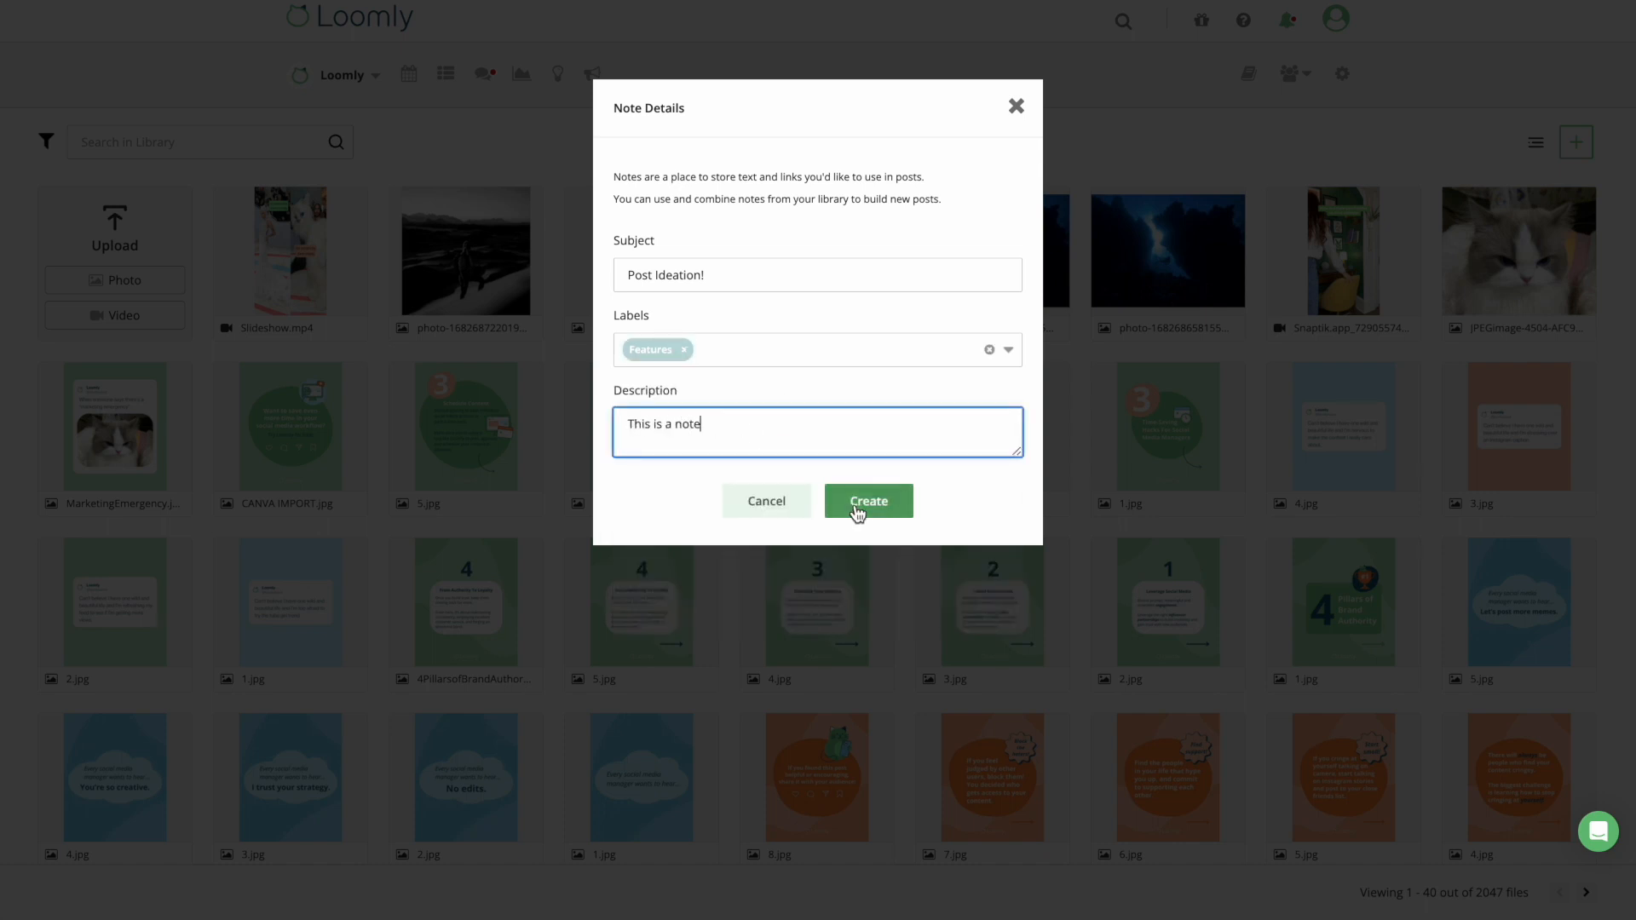
{"action": "left_click", "coordinate": [861, 504]}
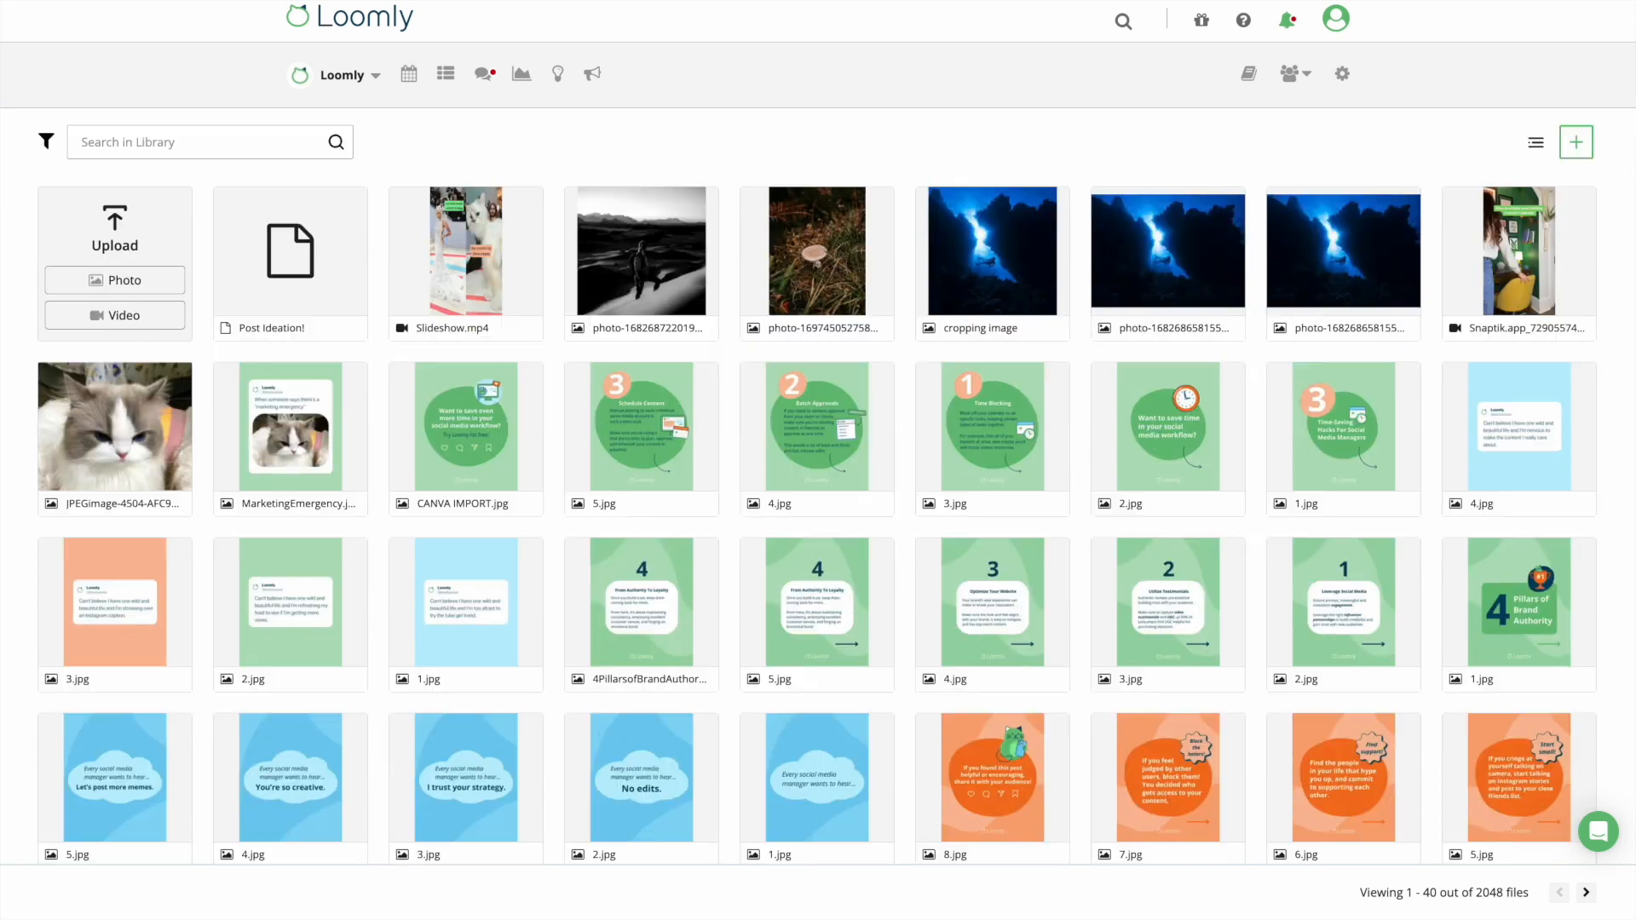
Start a new post template from the library and hide the post ideas in its details form.
{"action": "left_click", "coordinate": [1575, 141]}
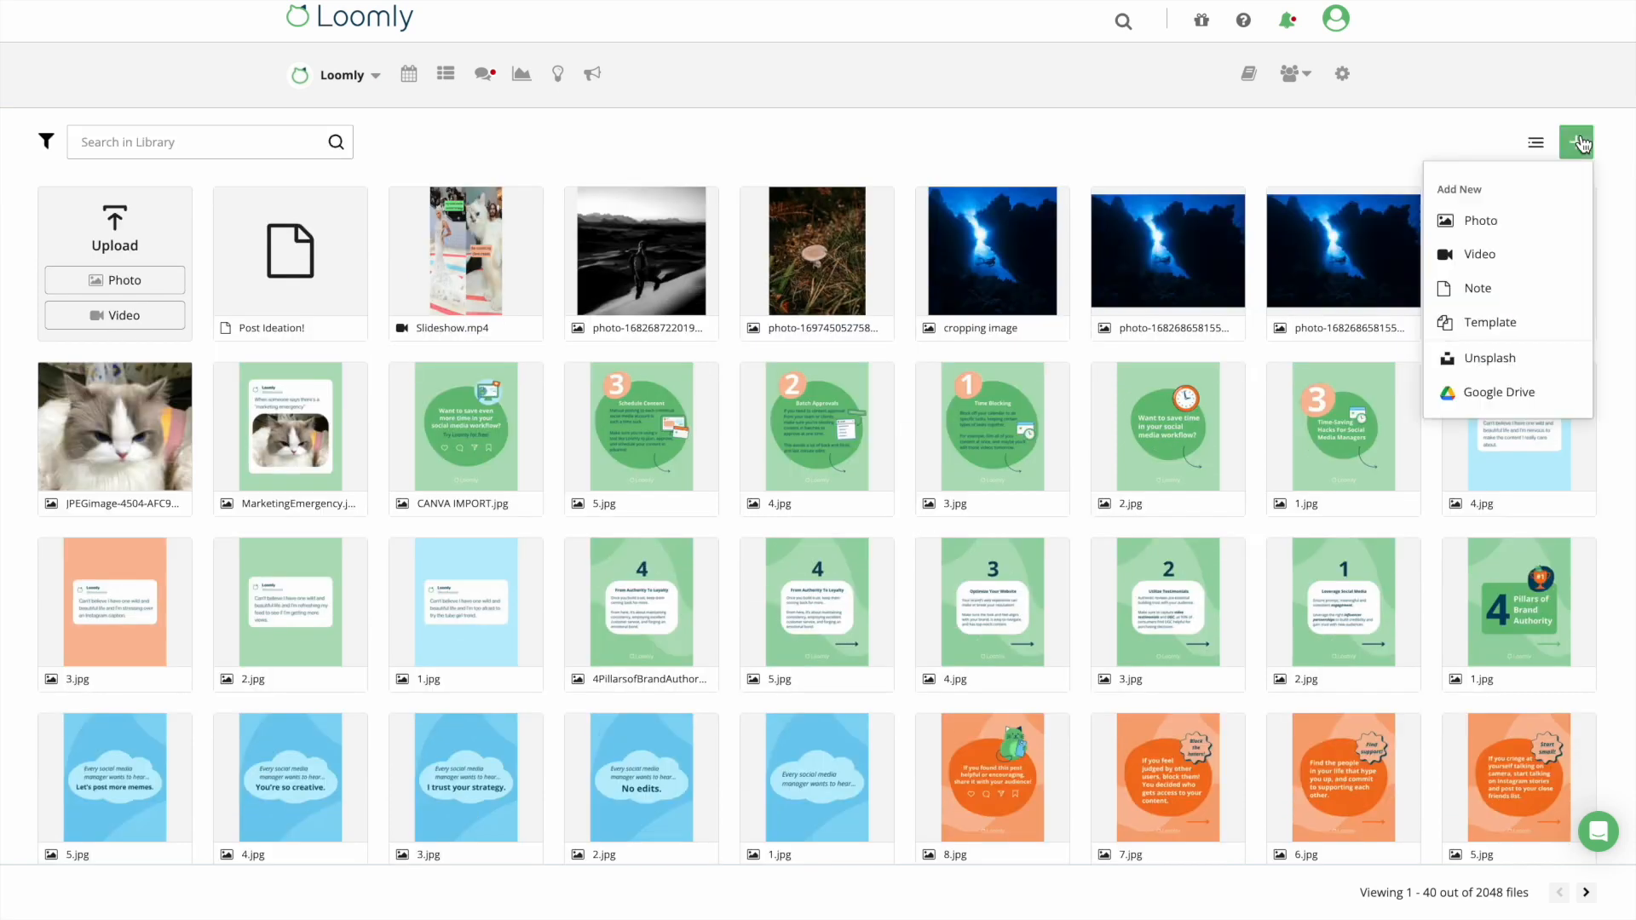
{"action": "left_click", "coordinate": [1539, 331]}
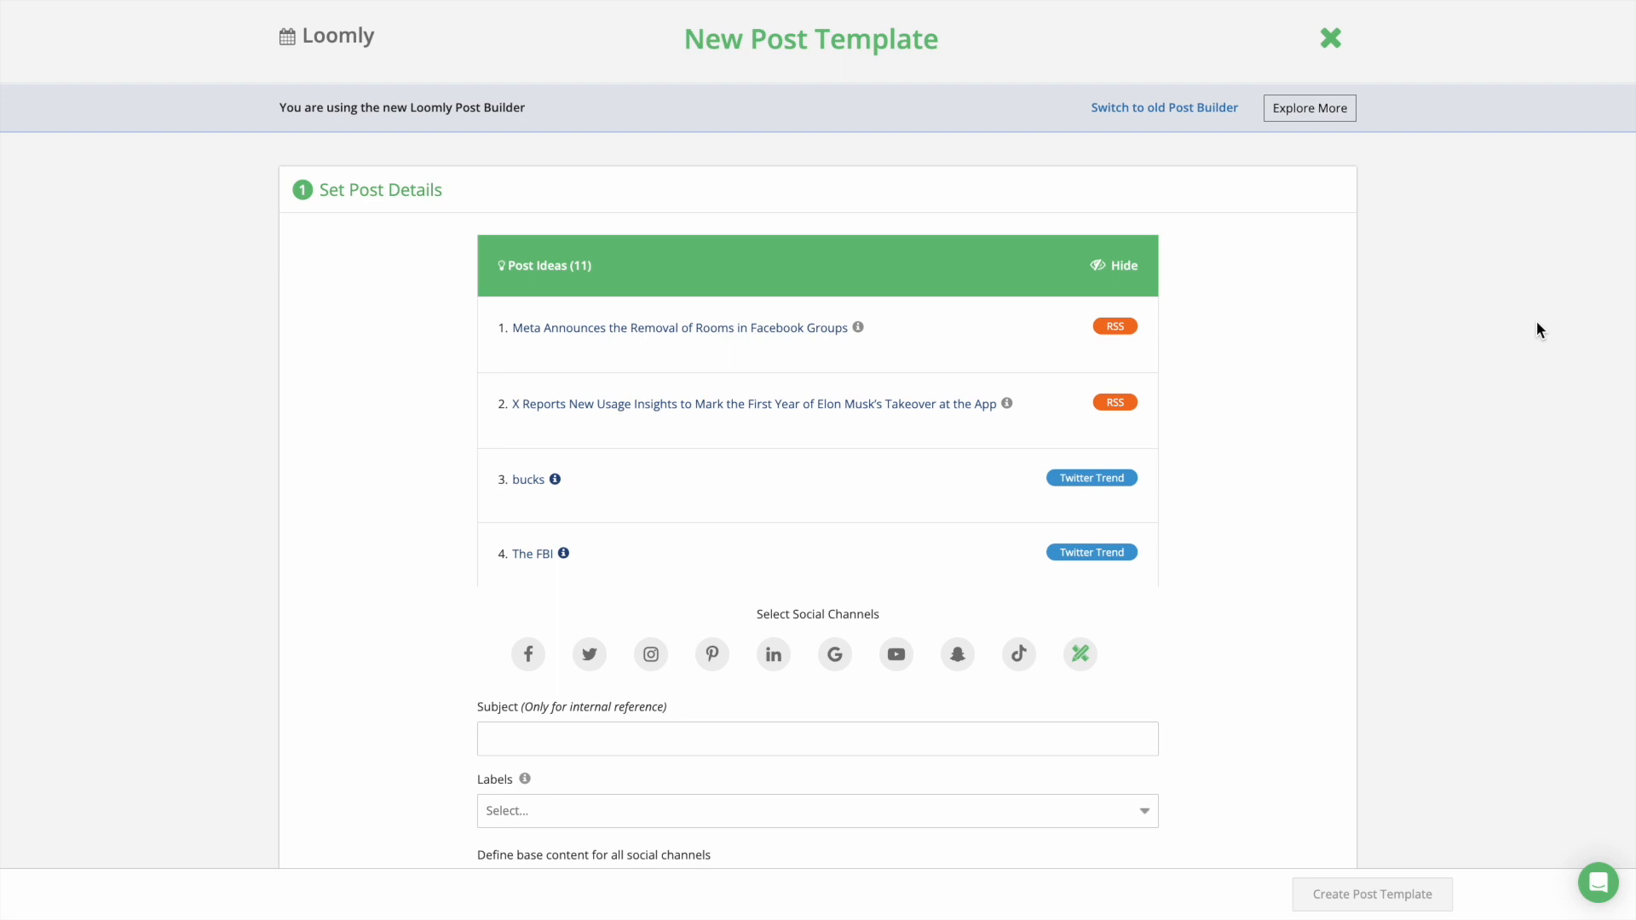
{"action": "scroll", "coordinate": [1538, 327], "scroll_direction": "down", "scroll_amount": 3}
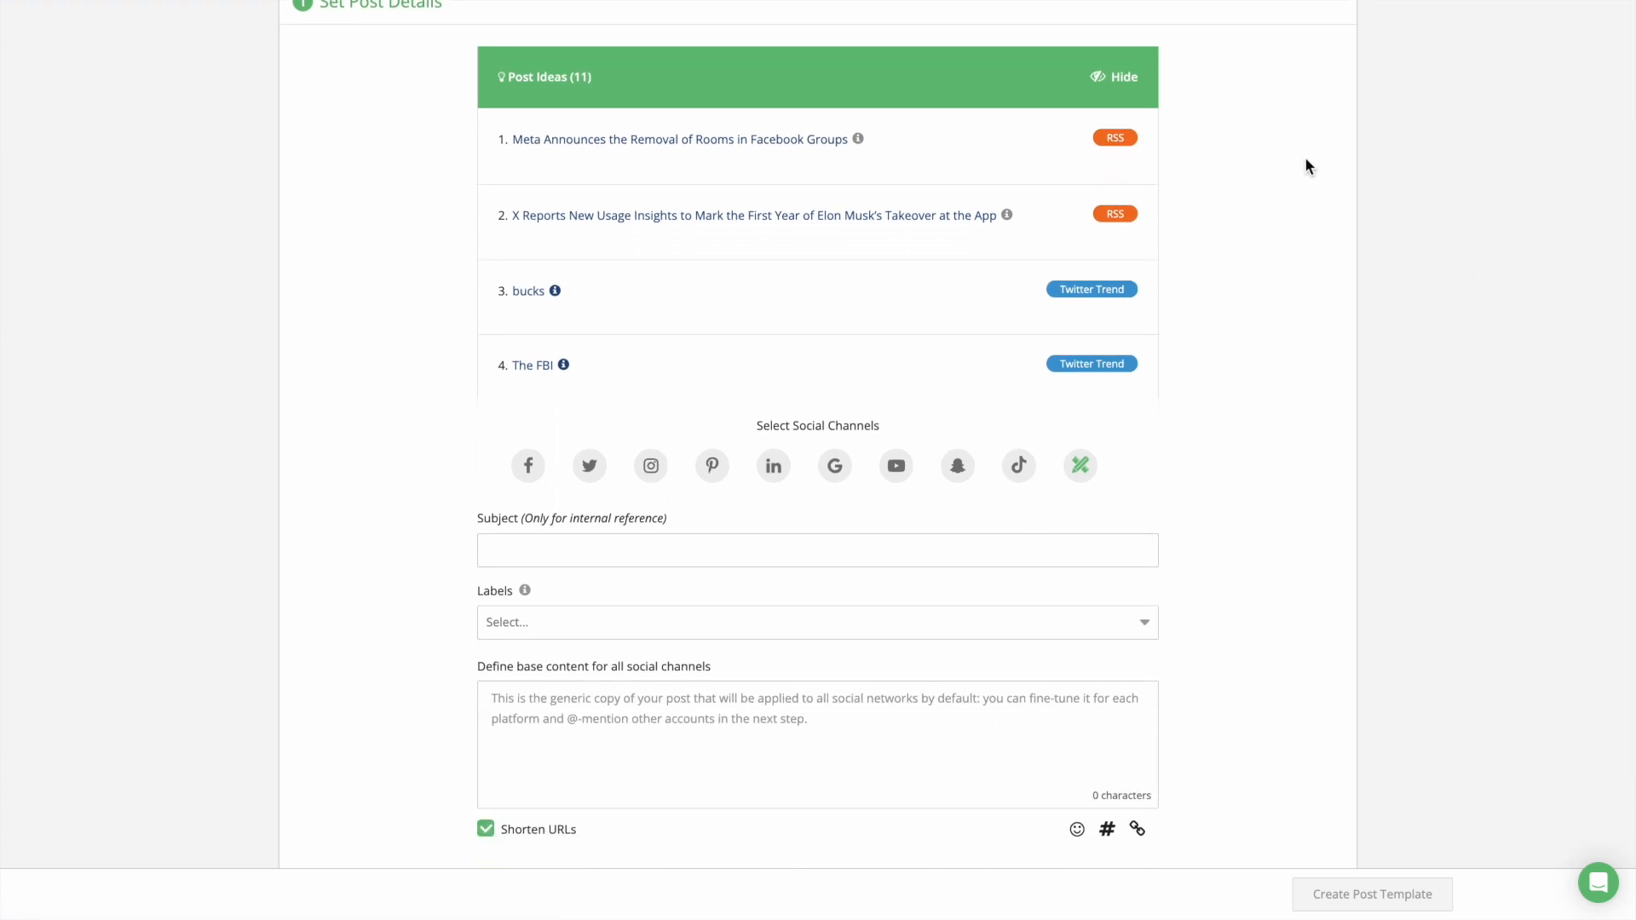
{"action": "left_click", "coordinate": [1150, 84]}
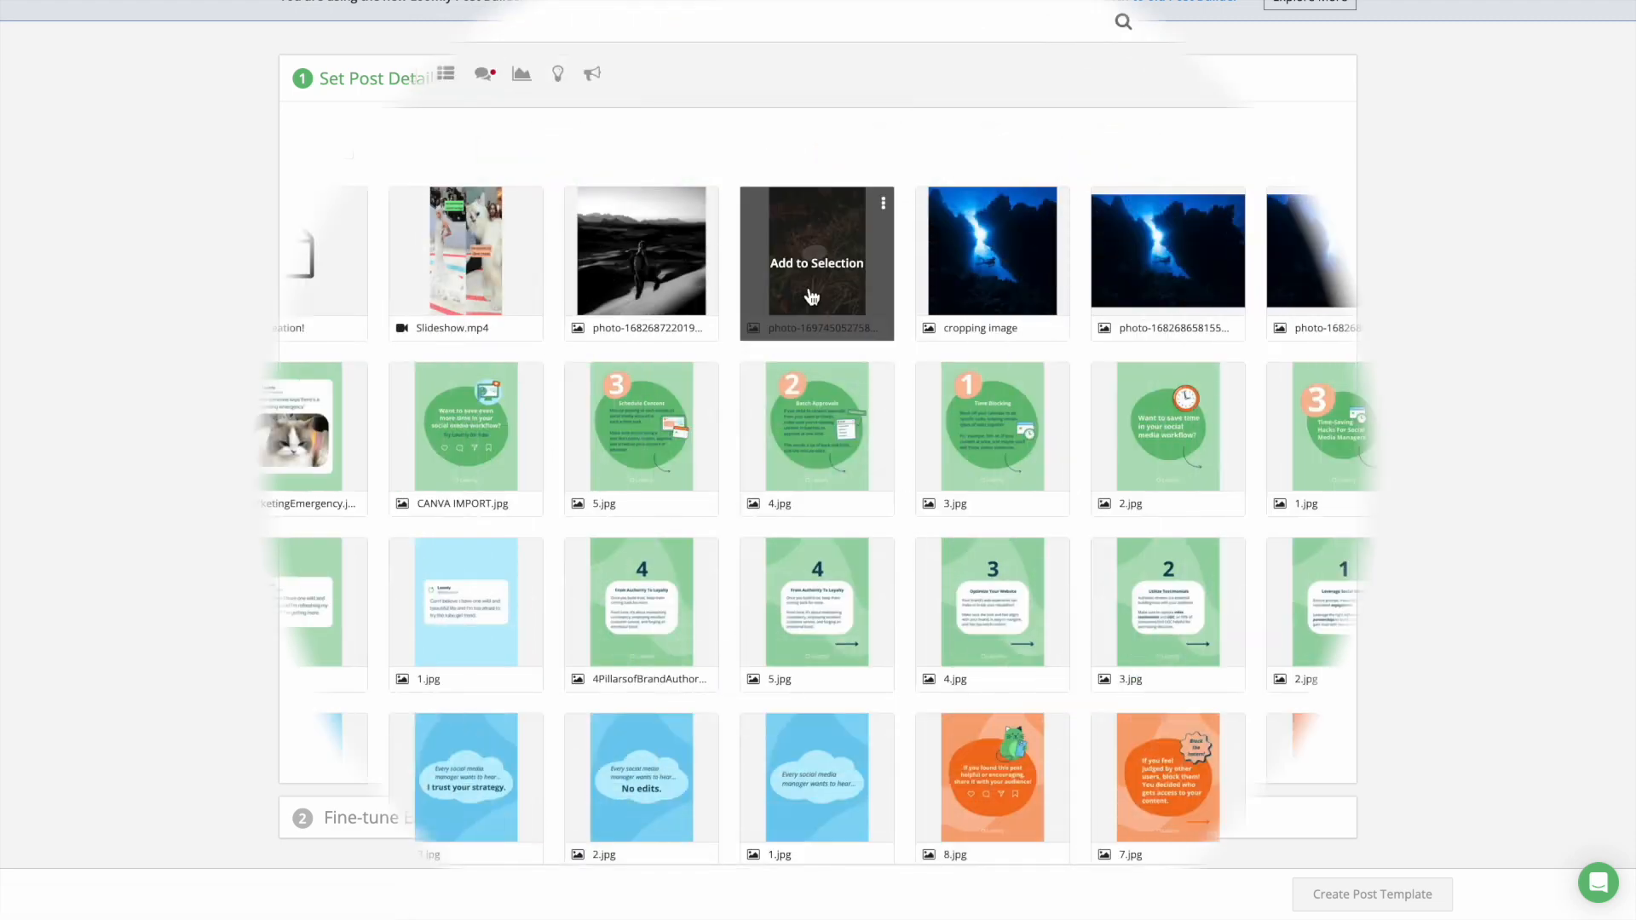
Select the numbered green images 3.jpg, 4.jpg and 5.jpg in the library and create a slideshow video from them.
{"action": "left_click", "coordinate": [992, 430]}
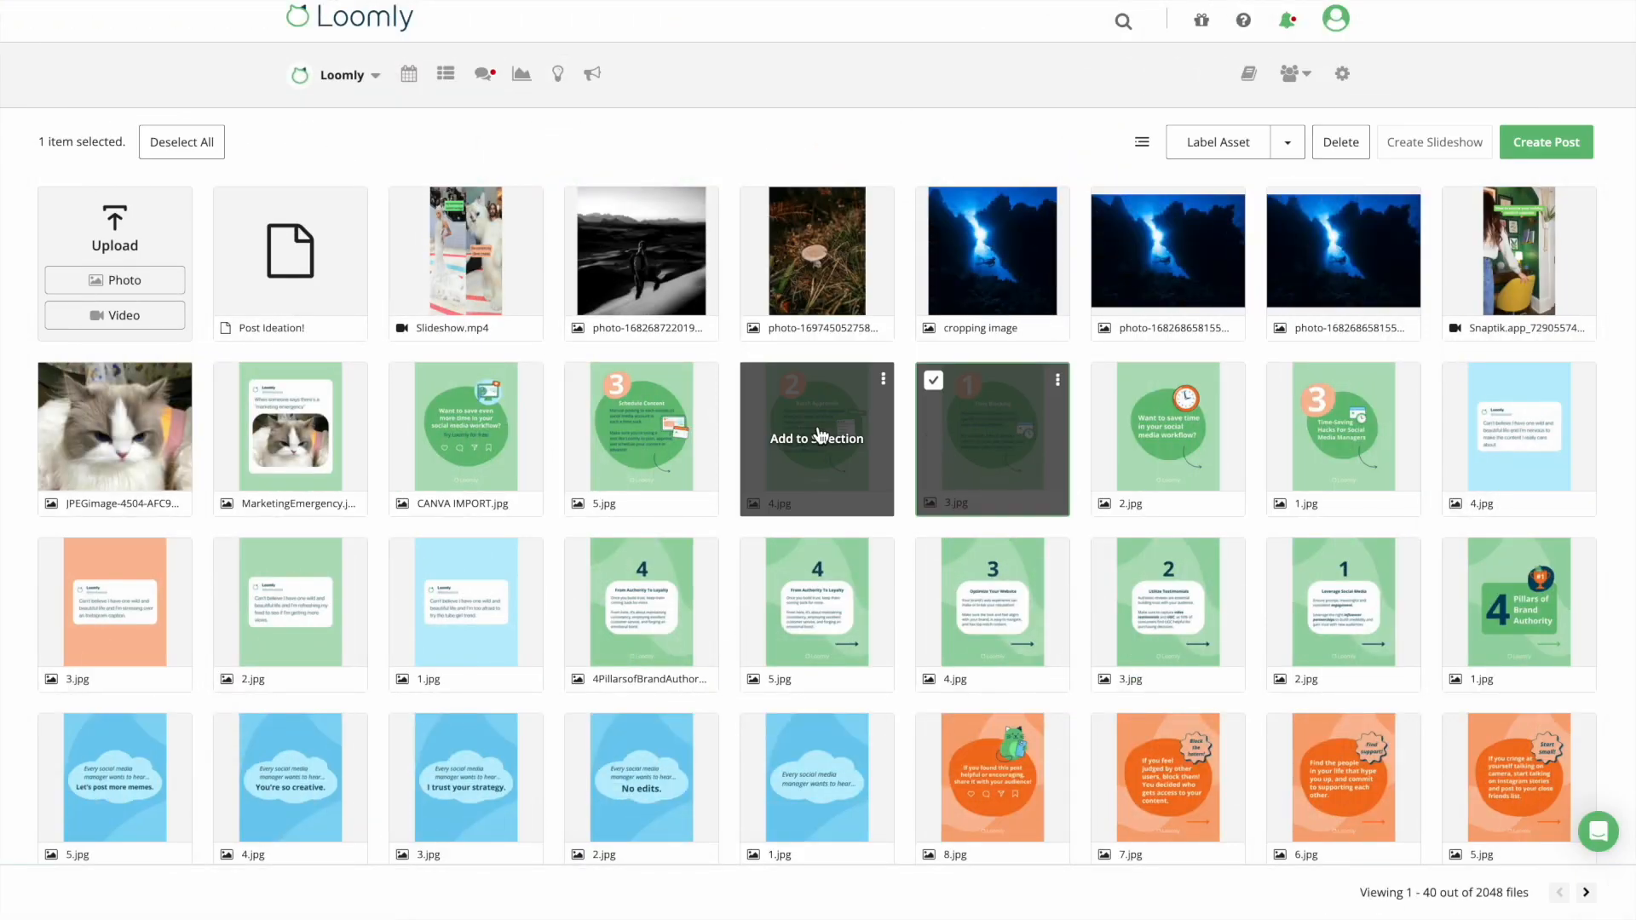
{"action": "left_click", "coordinate": [818, 435]}
{"action": "left_click", "coordinate": [652, 434]}
{"action": "left_click", "coordinate": [1419, 144]}
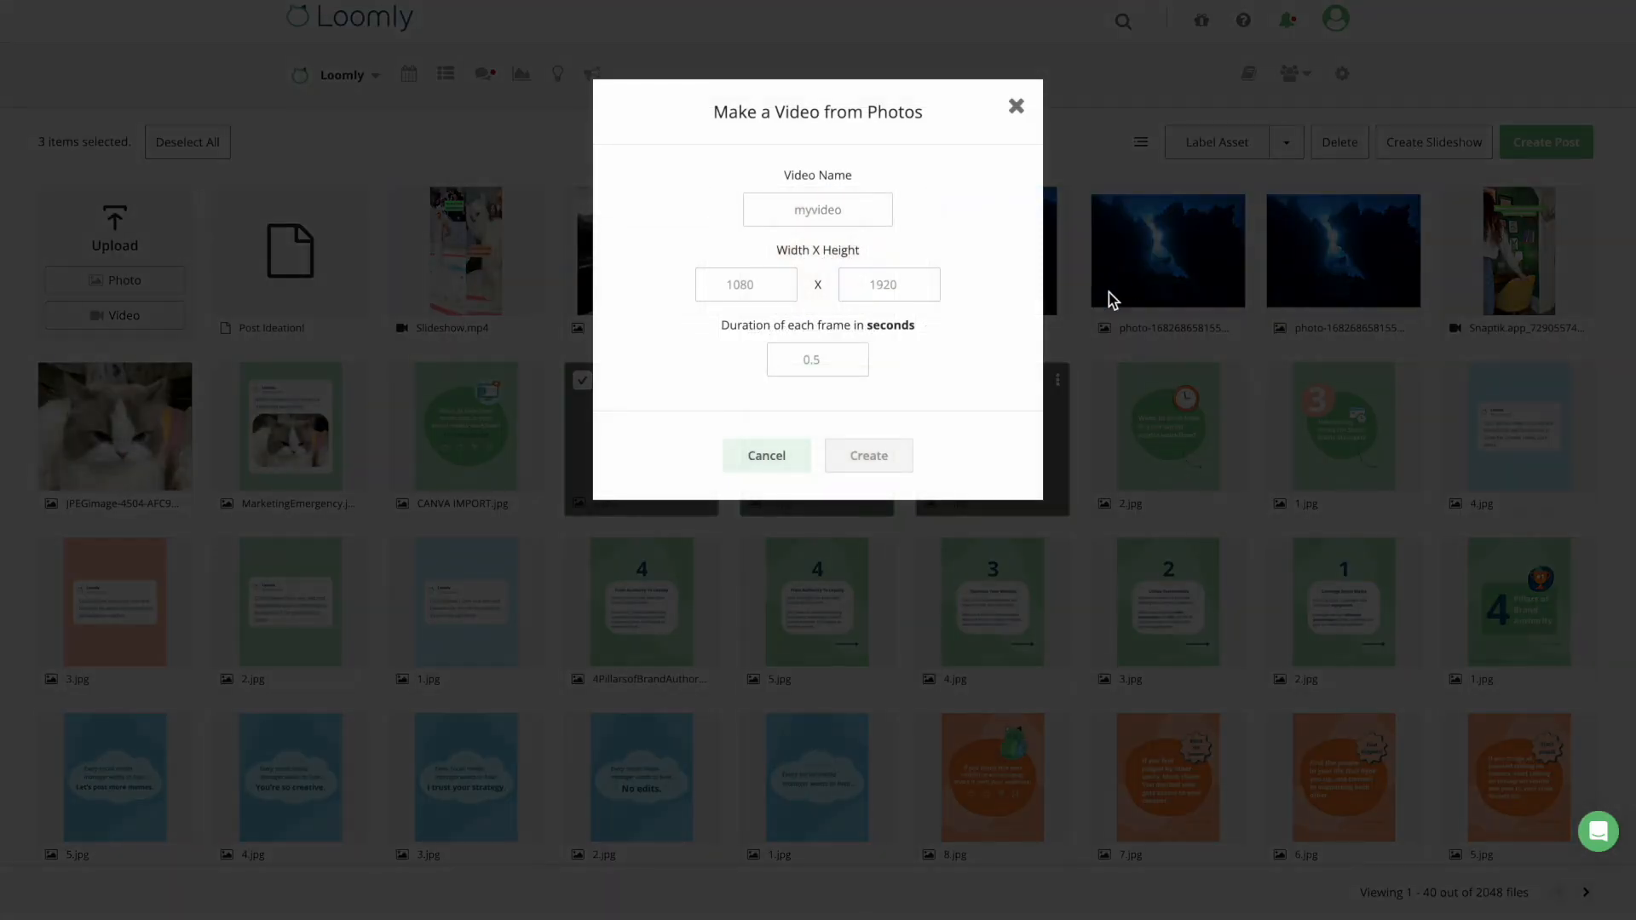
{"action": "left_click", "coordinate": [855, 461]}
{"action": "left_click", "coordinate": [358, 210]}
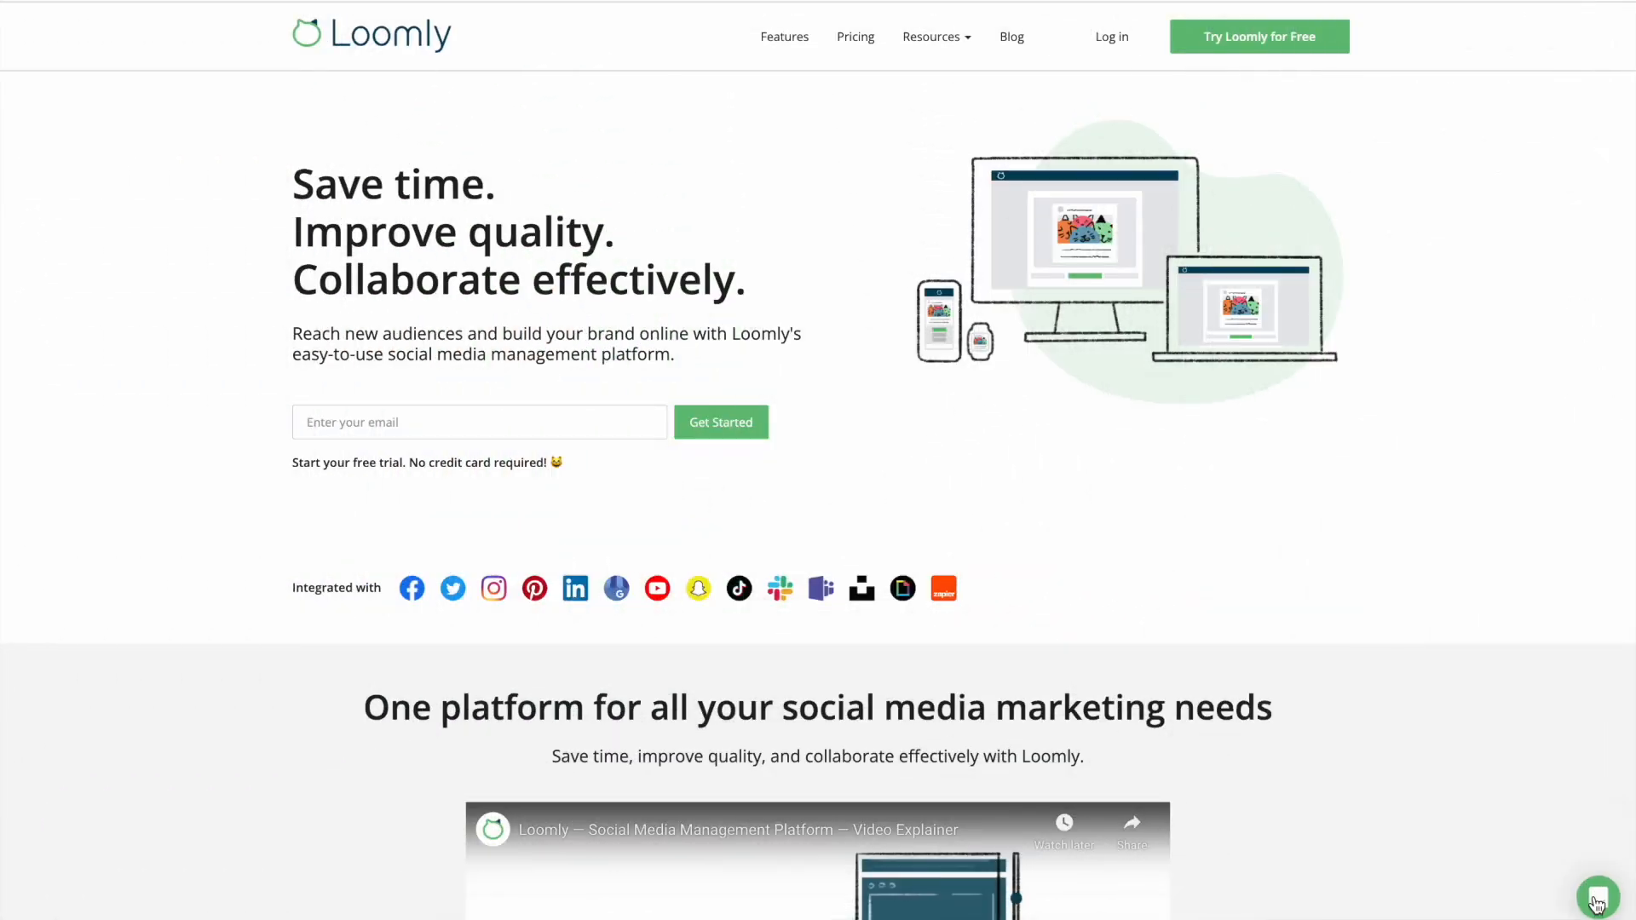
Open the support chat on the Loomly website and write "Hello!" as a new message.
{"action": "left_click", "coordinate": [1597, 901]}
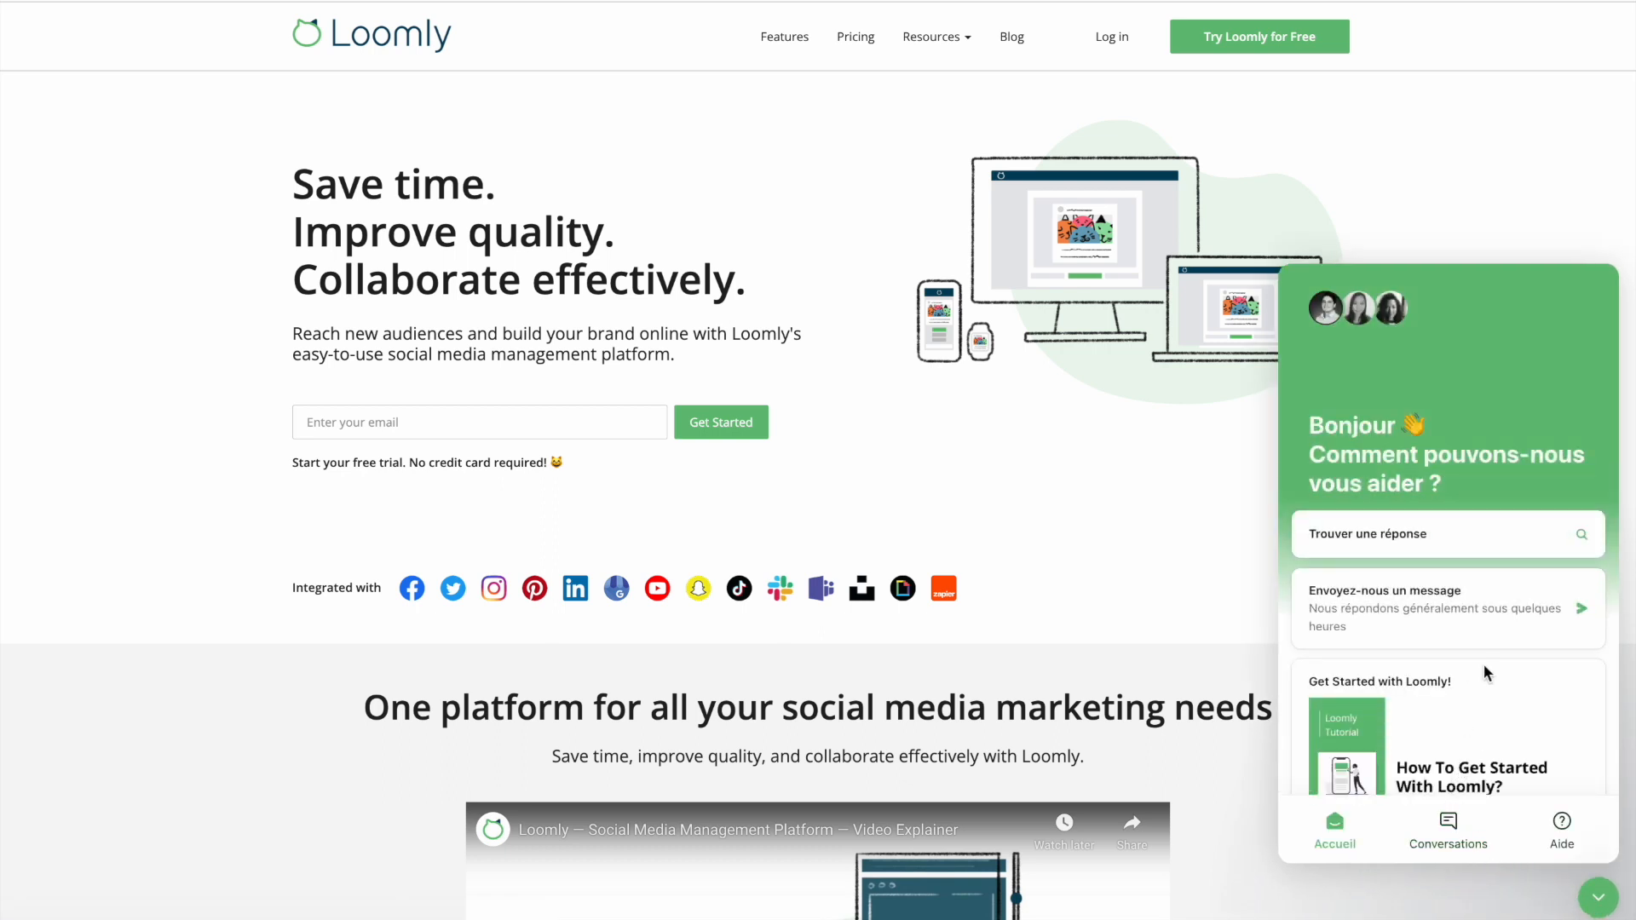
{"action": "left_click", "coordinate": [1590, 619]}
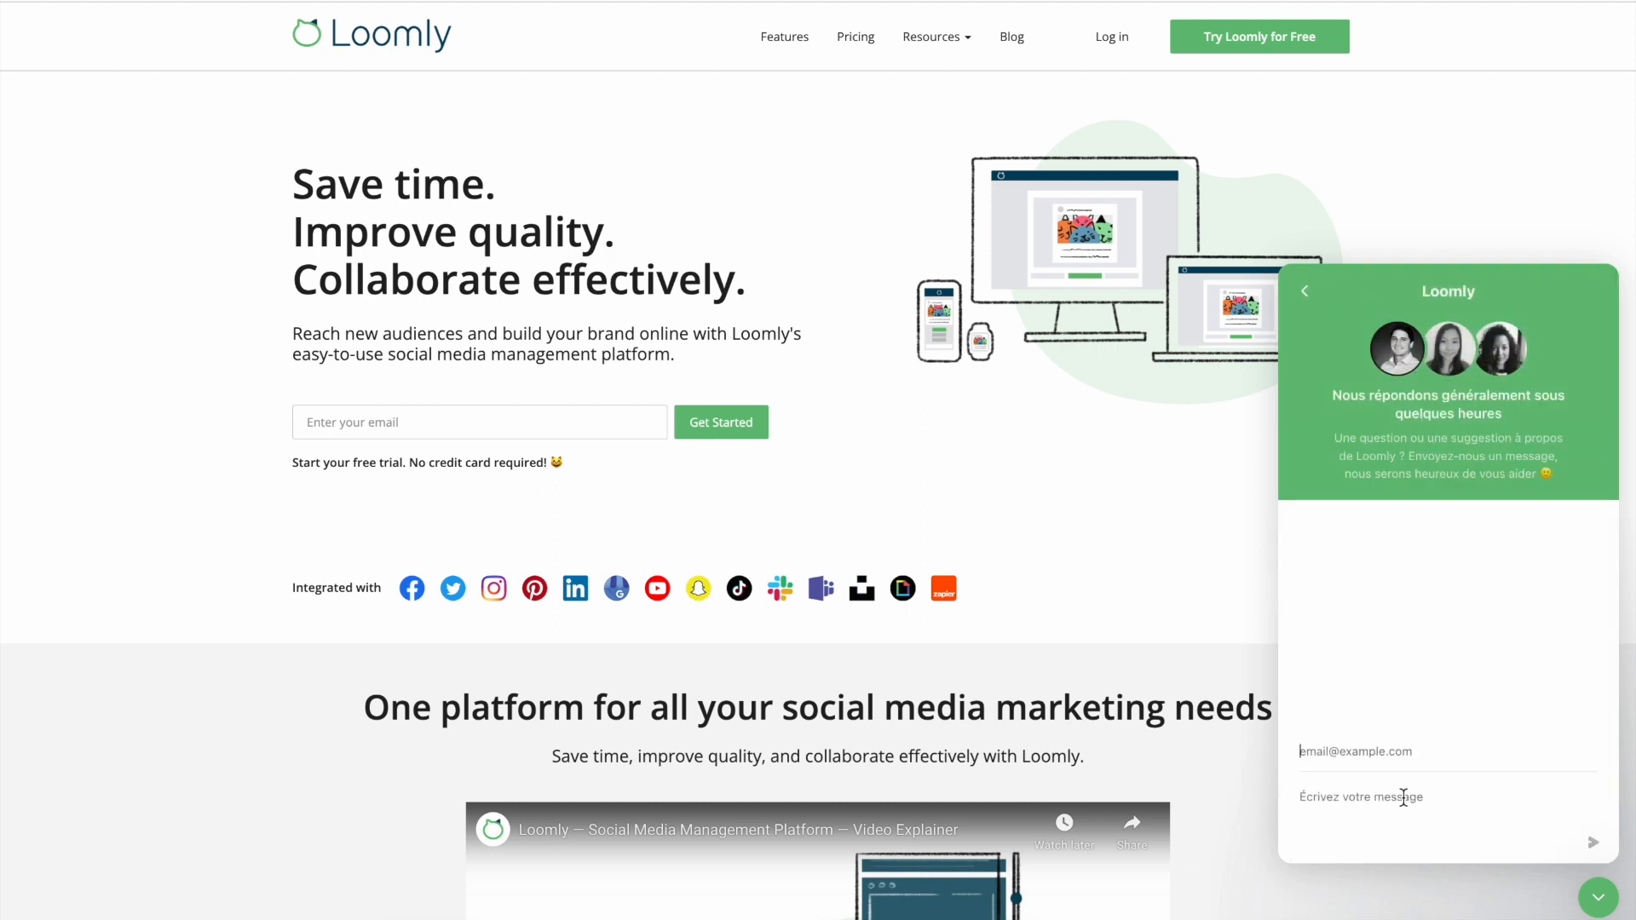
{"action": "left_click", "coordinate": [1402, 798]}
{"action": "type", "text": "Hello!"}
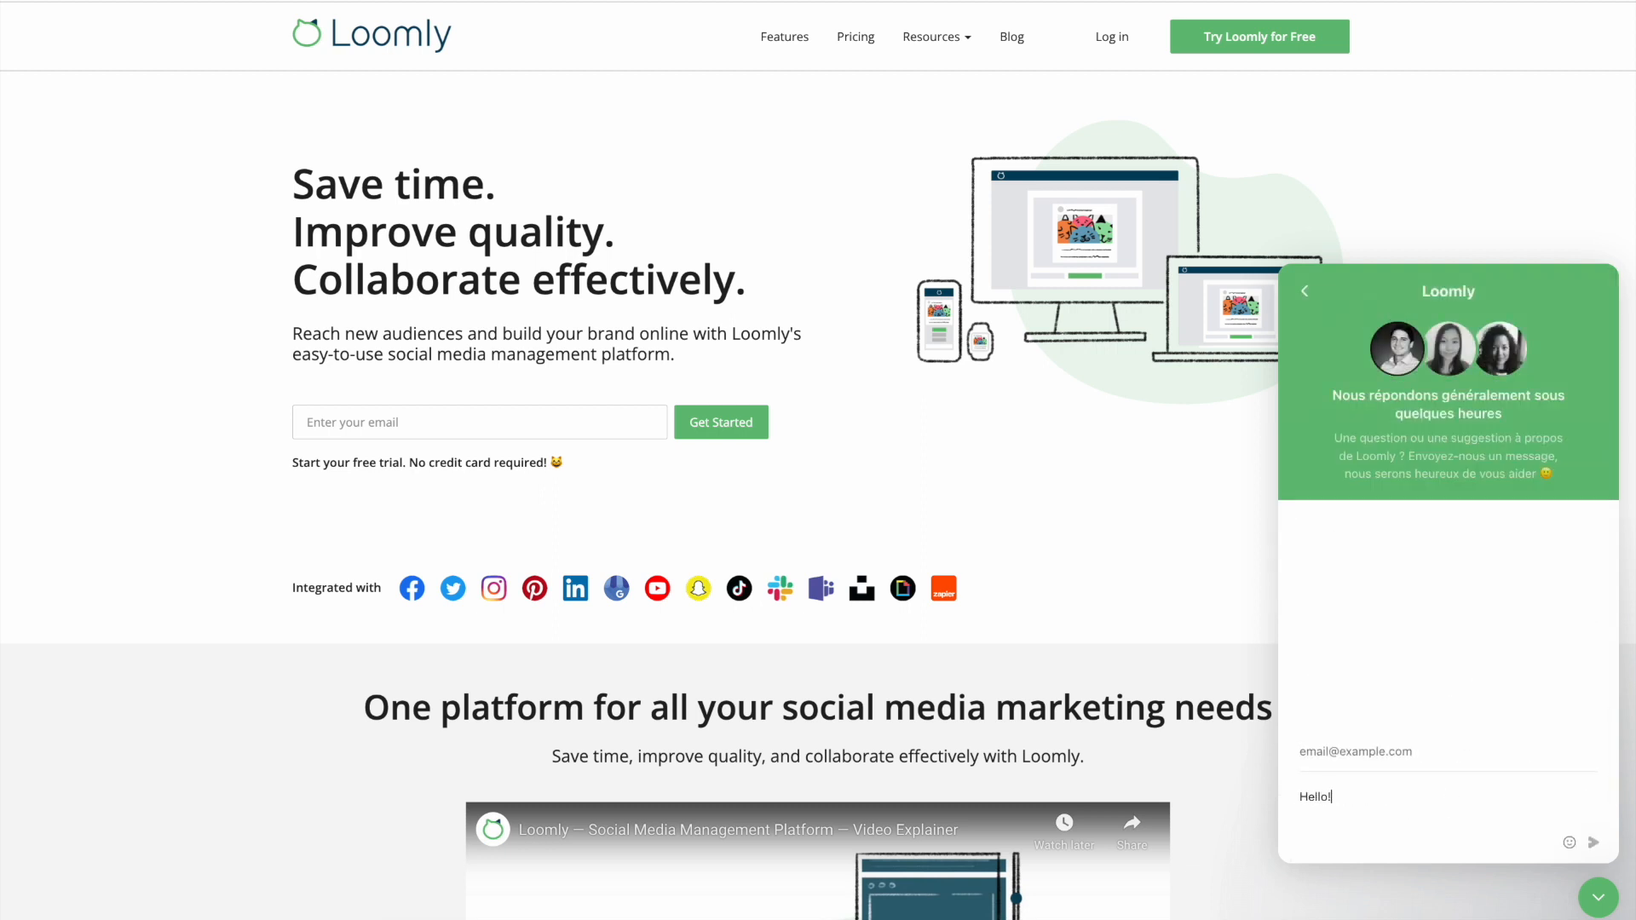